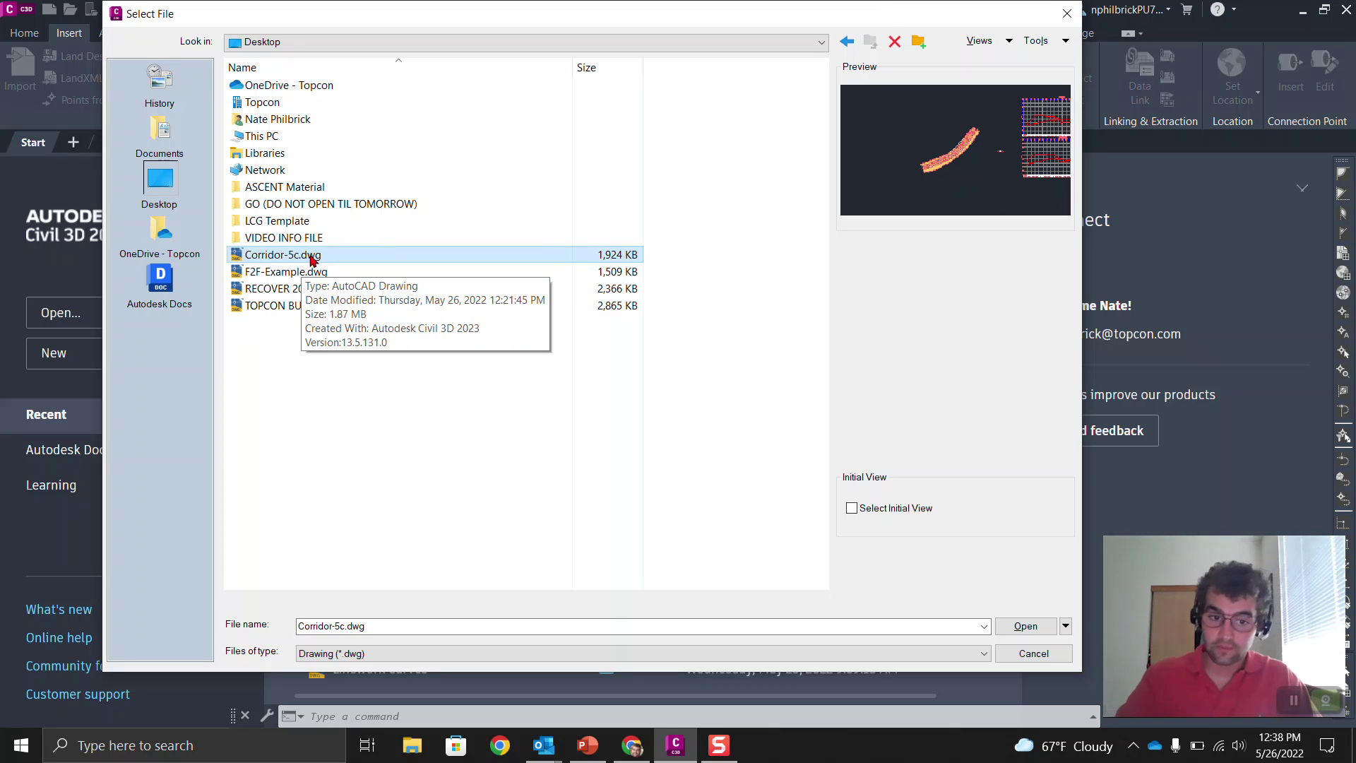
Open the recovered Corridor-5c.dwg and acknowledge the 'Audit detected no errors' message.
click(1017, 626)
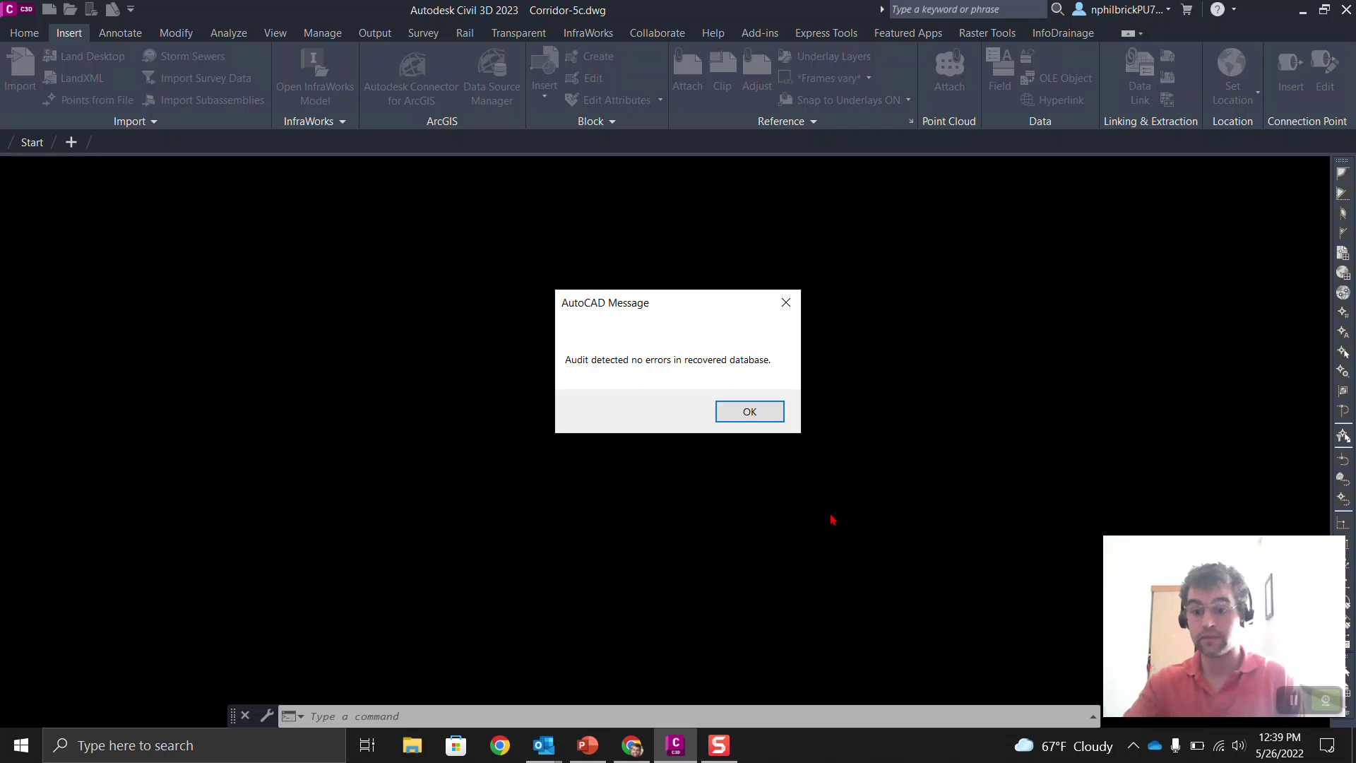
click(752, 412)
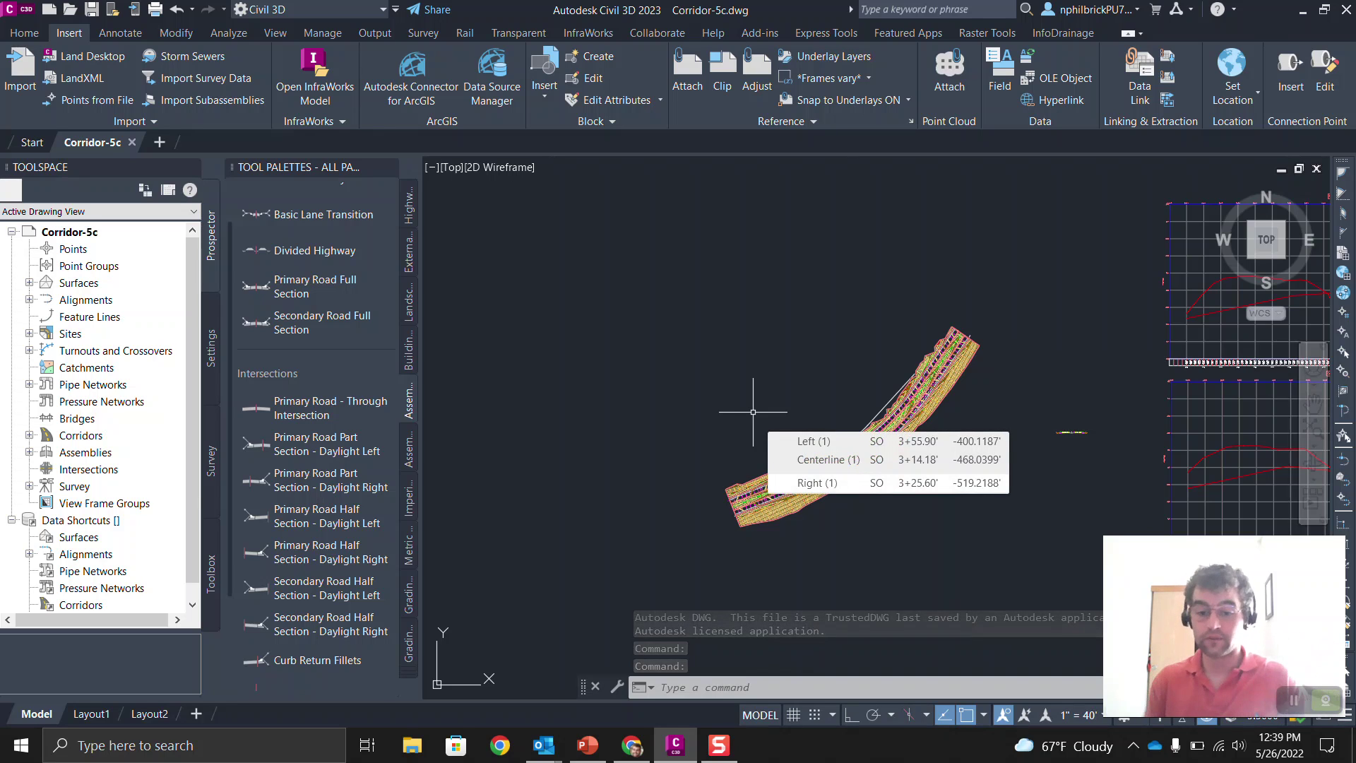
click(751, 688)
text(ew)
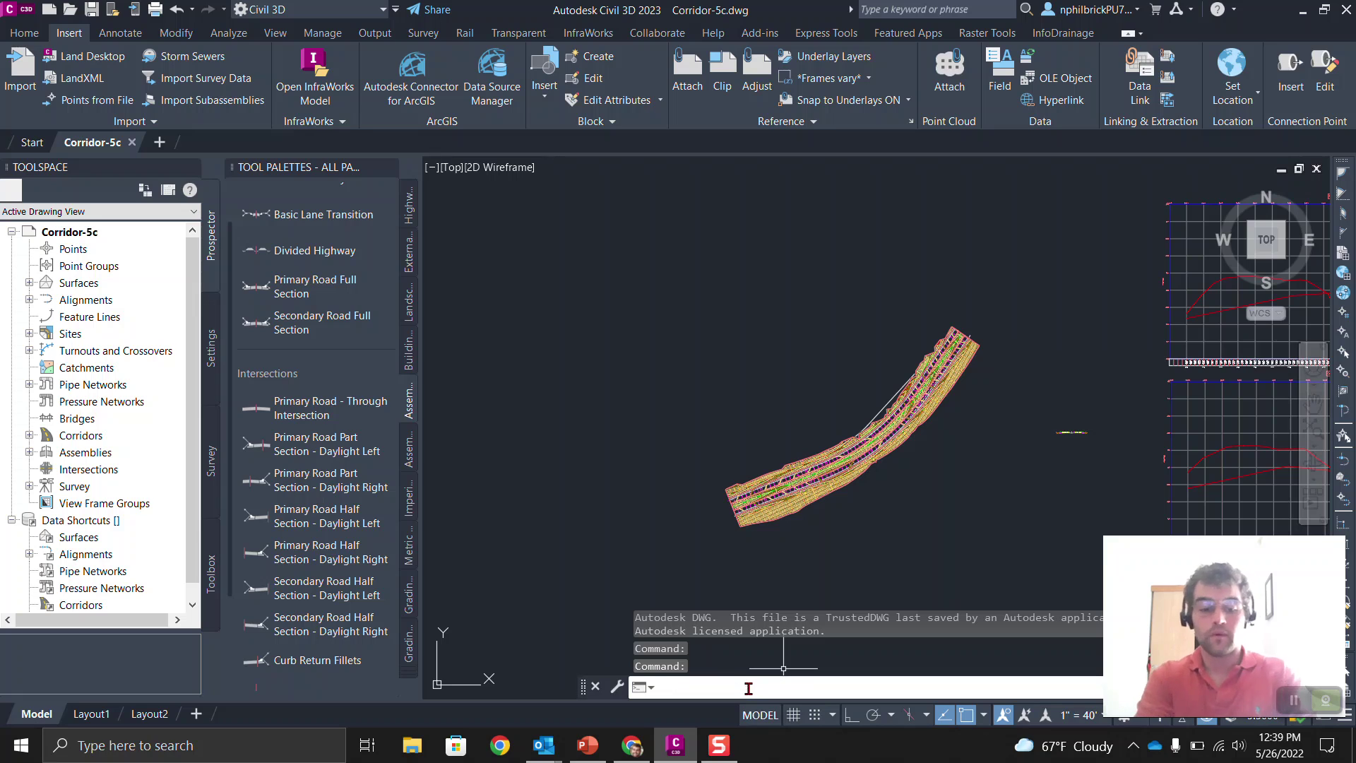
key(BackSpace)
key(BackSpace)
text(recoverall)
key(Return)
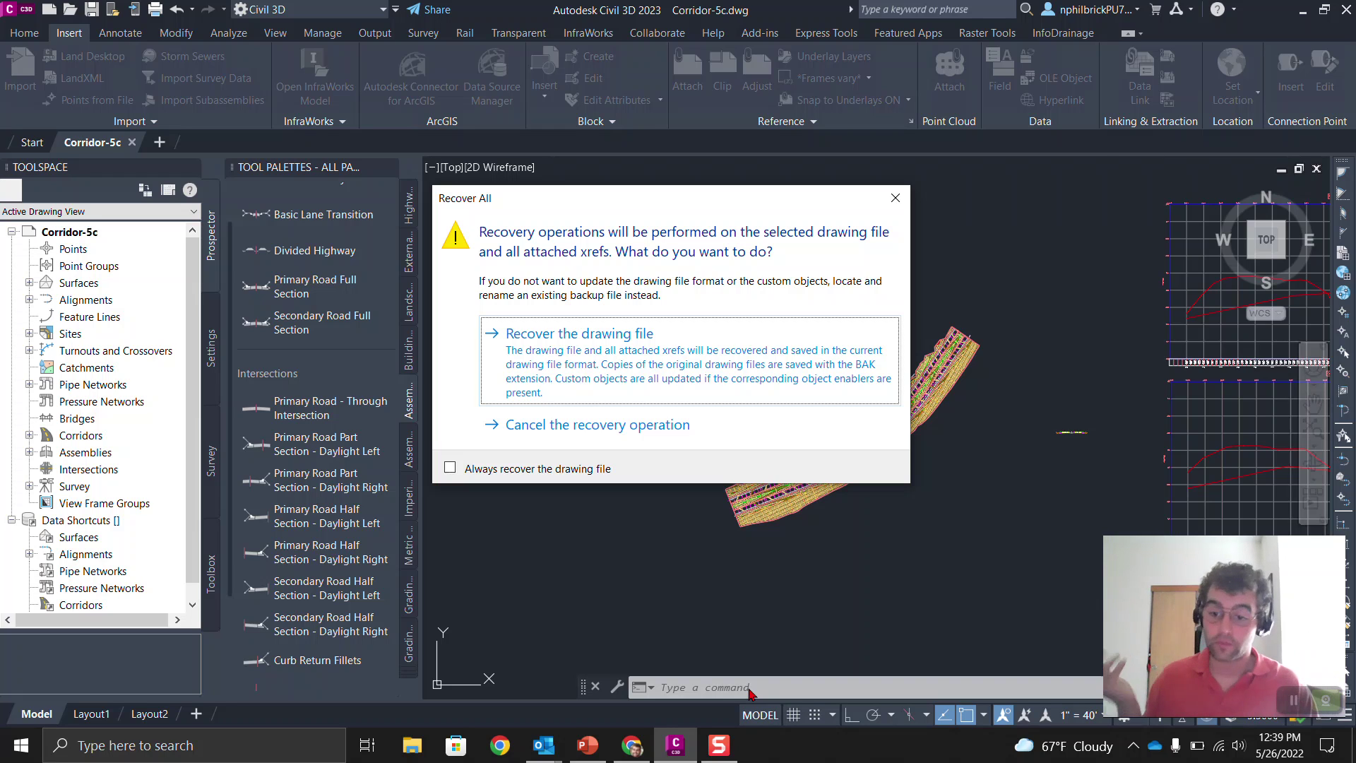
click(895, 198)
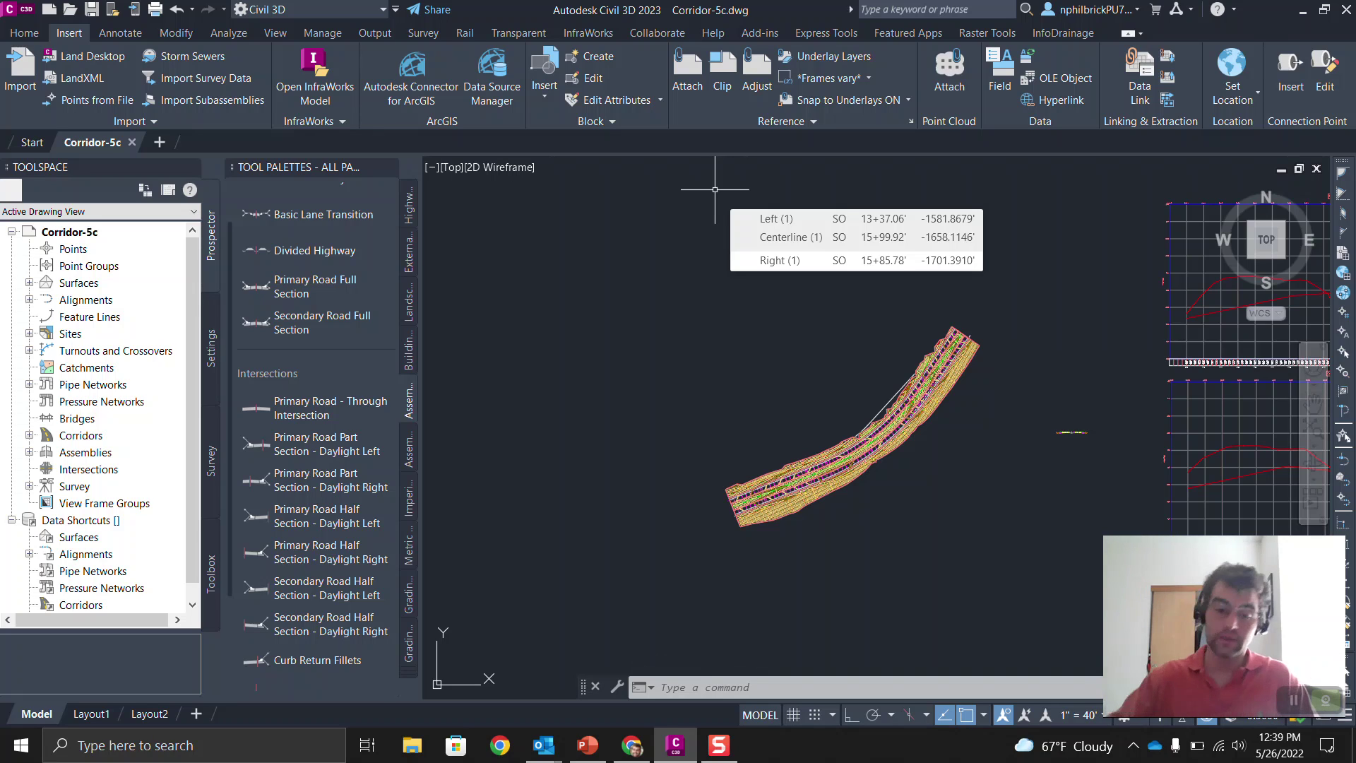
click(728, 690)
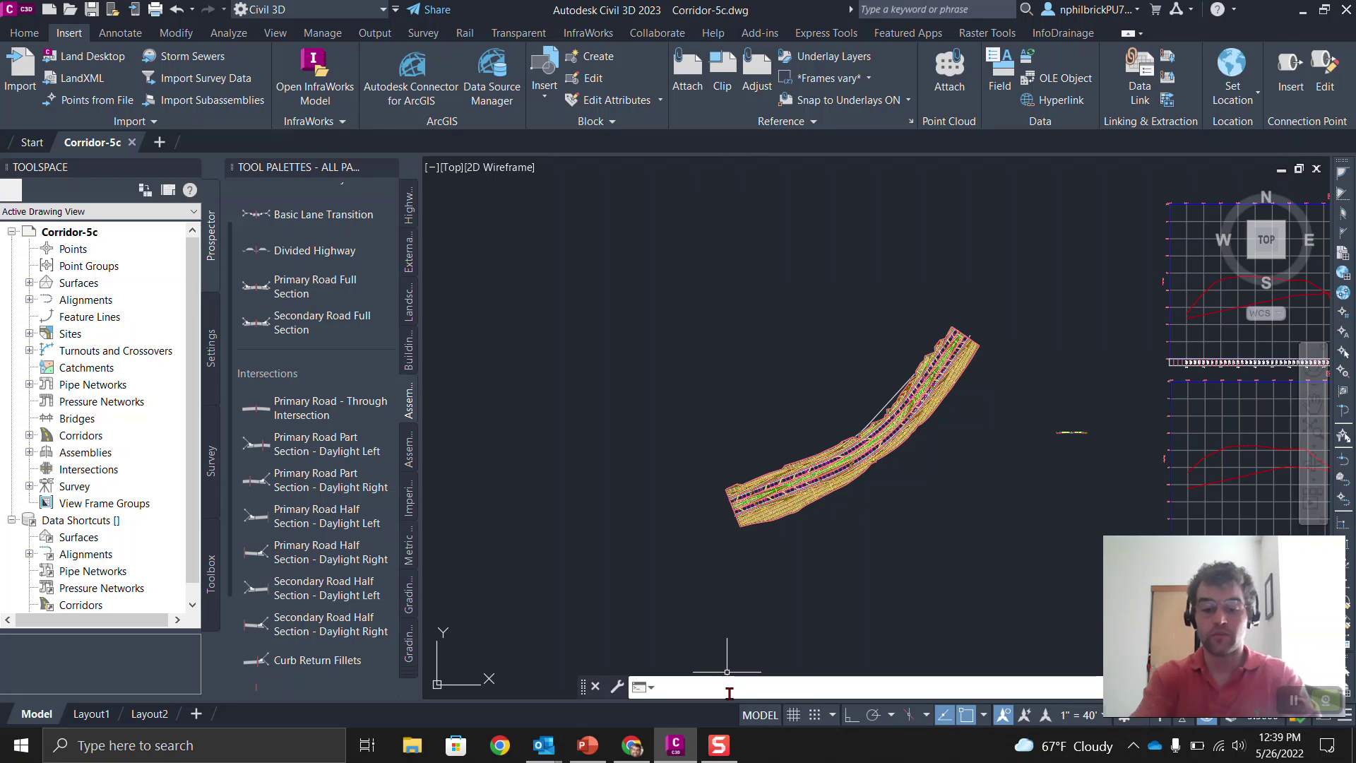
Run AUDIT on Corridor-5c, which finds 0 errors, then save the drawing.
text(audi)
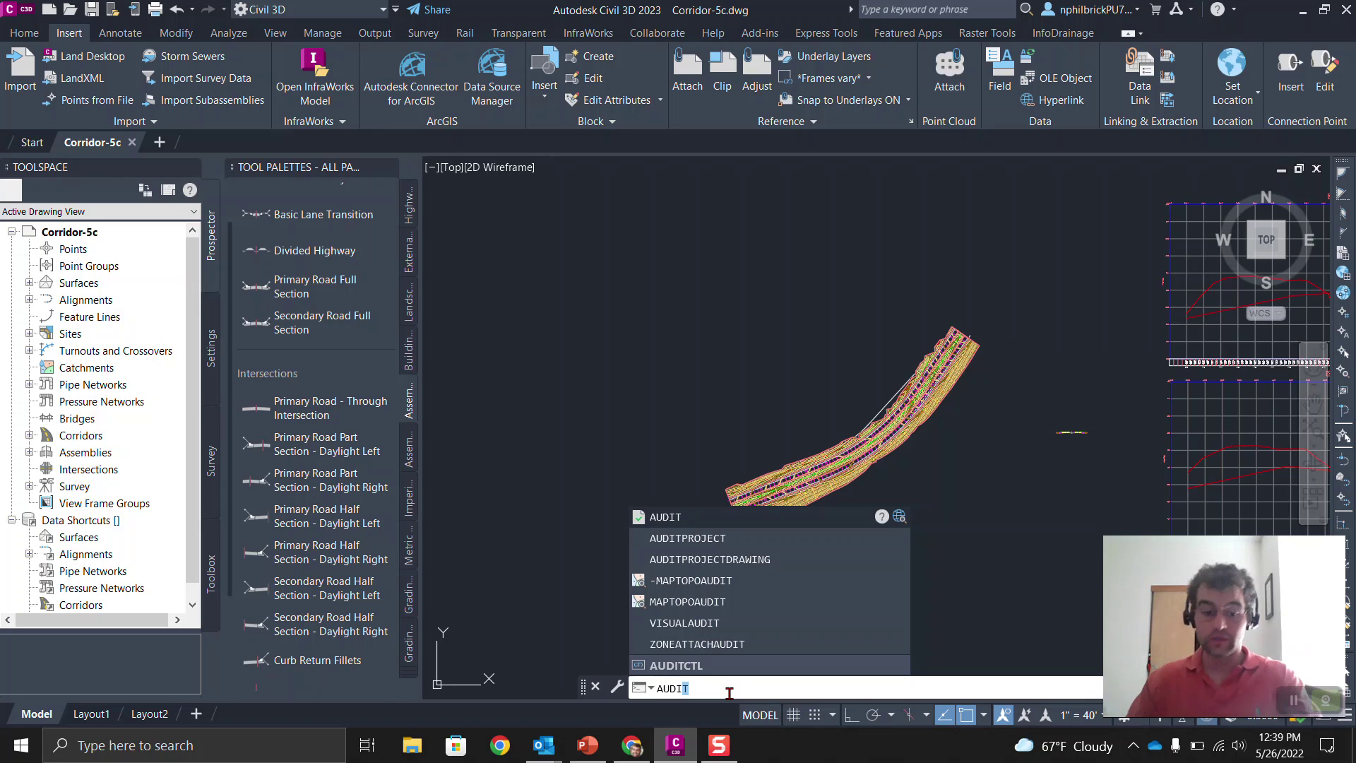
key(Return)
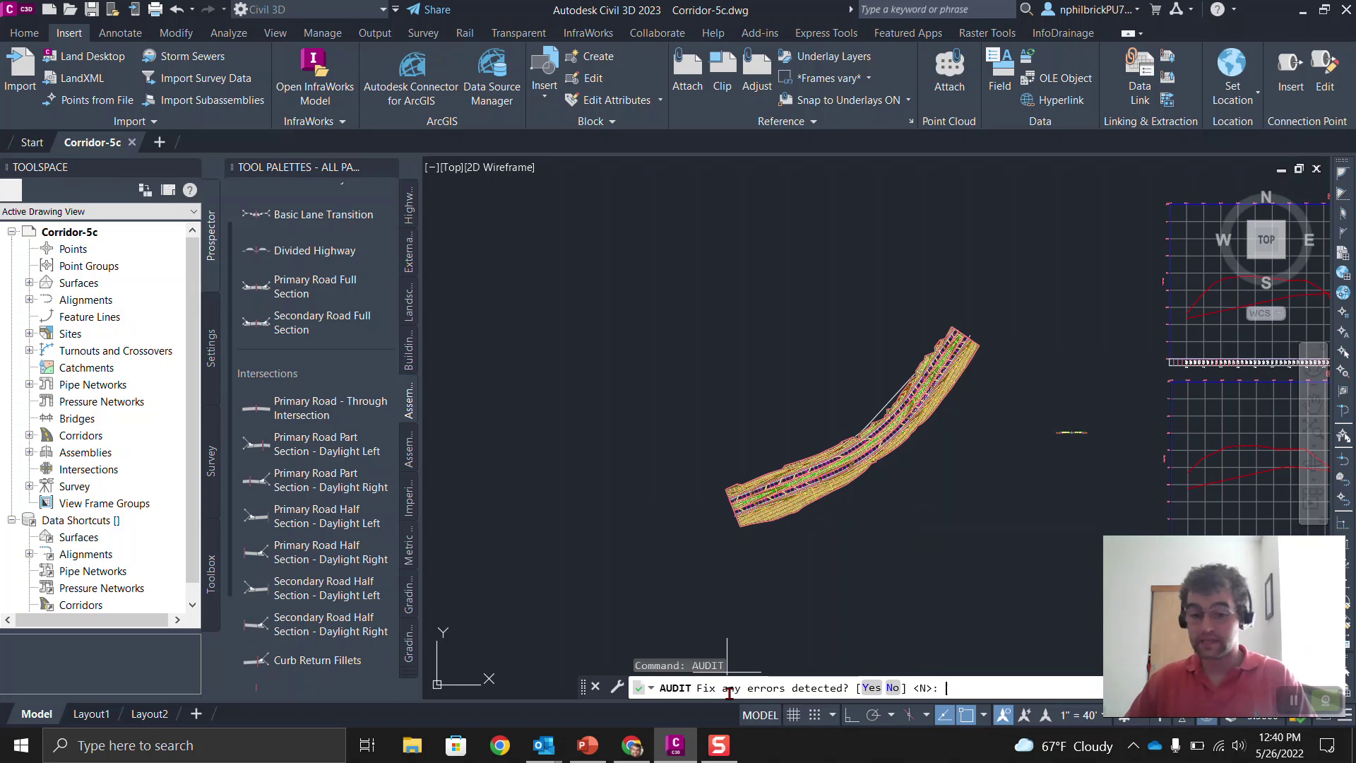
key(Return)
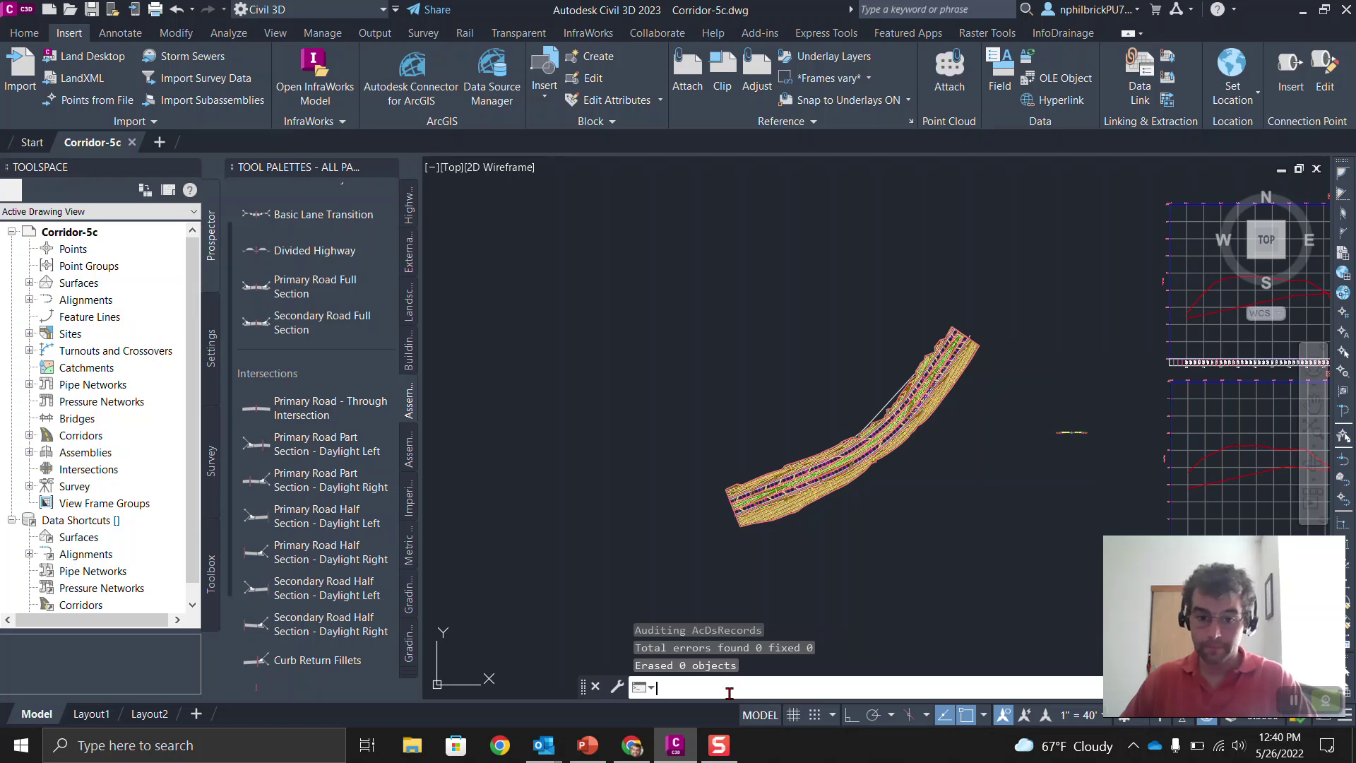
key(ctrl+s)
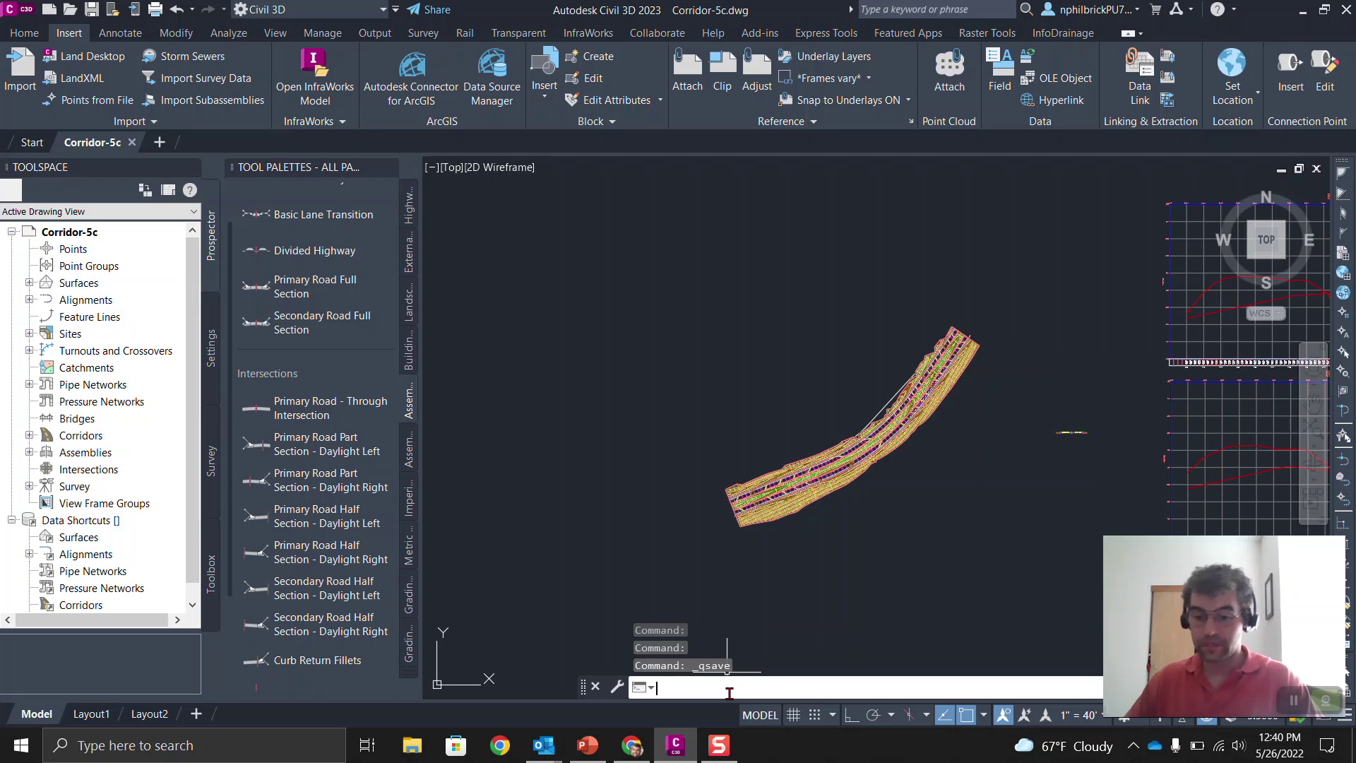
Purge all registered applications with -PURGE, Regapps, names *, and no per-item verification.
text(PURGE)
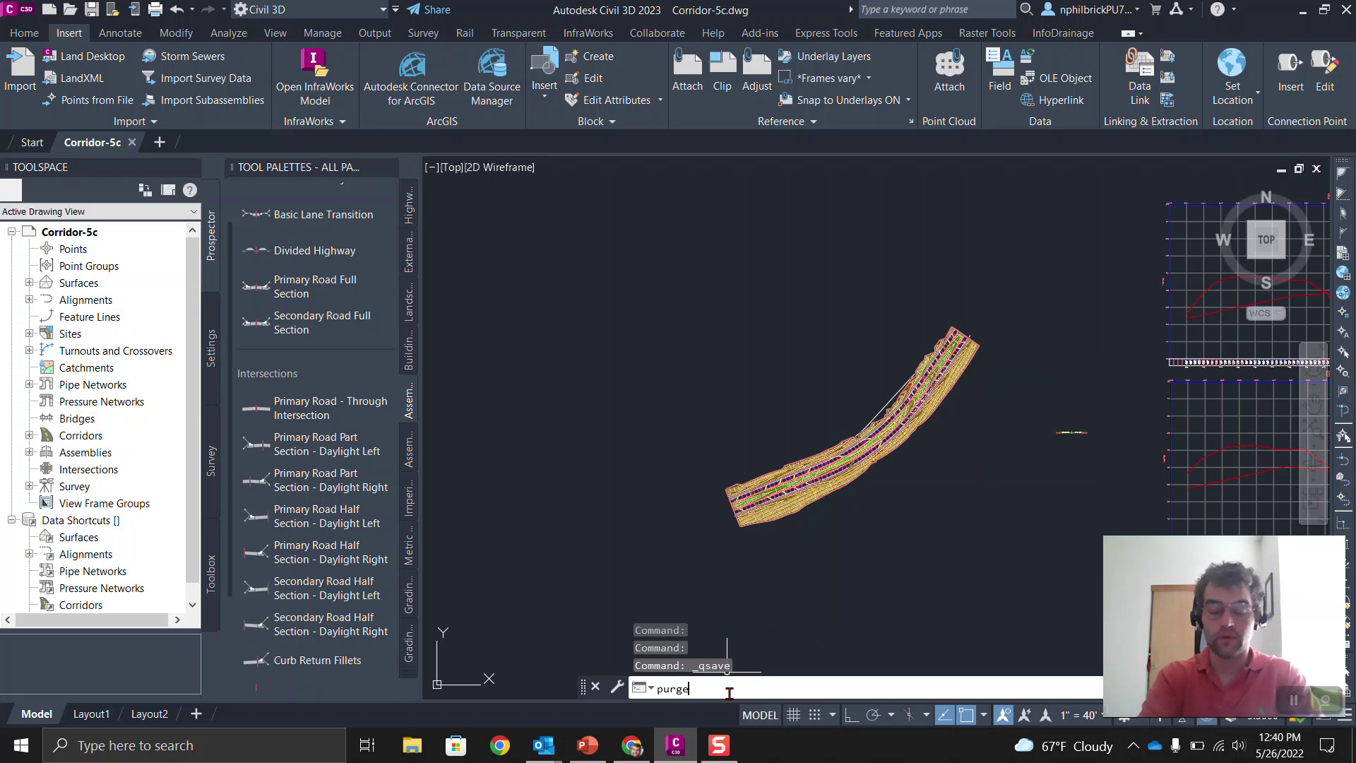
key(BackSpace)
key(BackSpace)
key(BackSpace)
key(BackSpace)
key(BackSpace)
text(-PURGE)
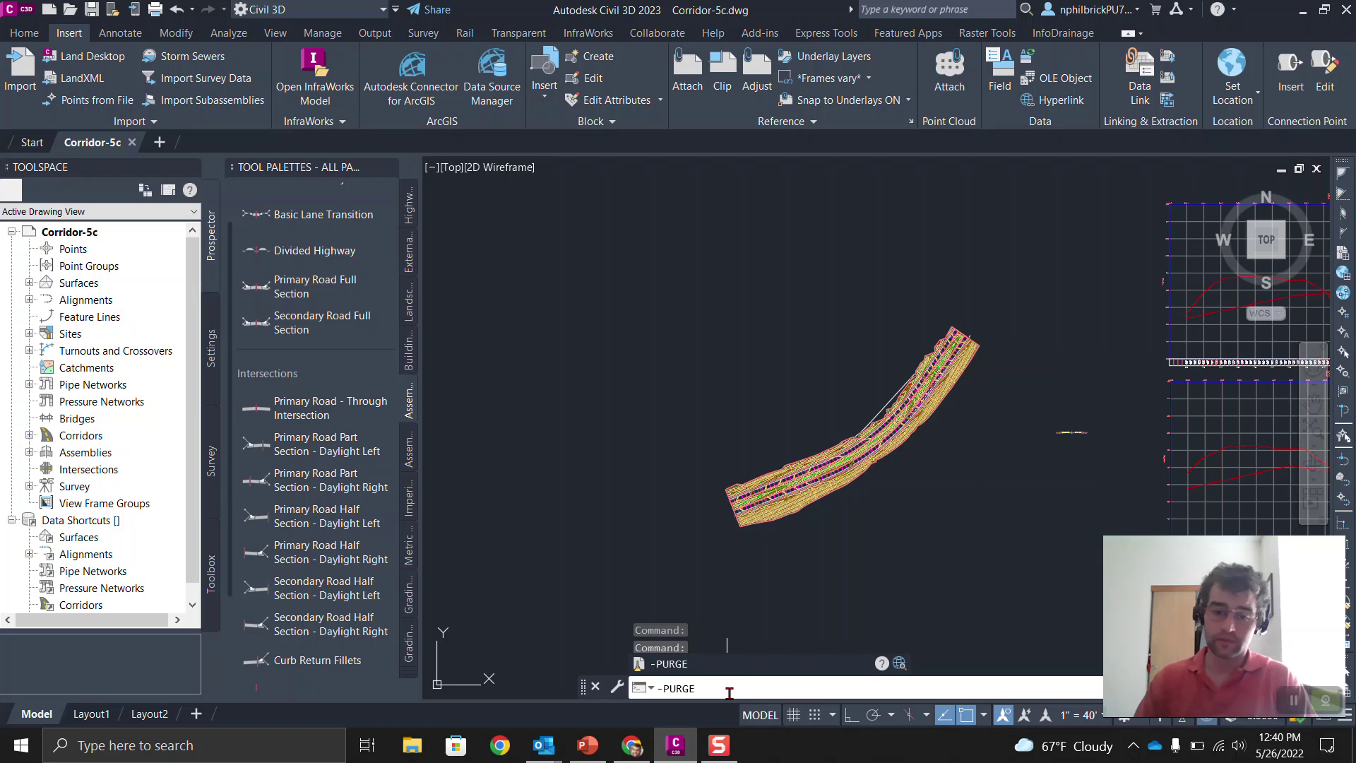
key(Return)
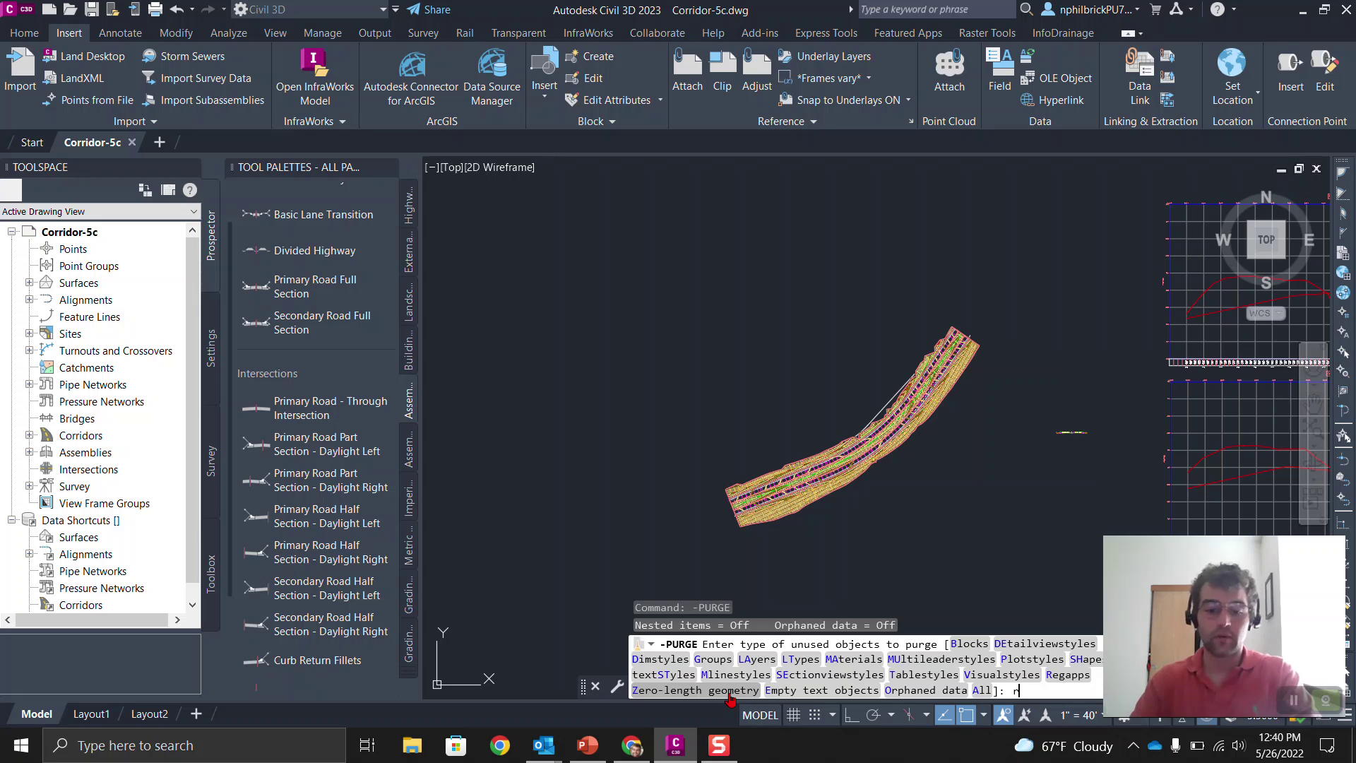
text(r)
key(Return)
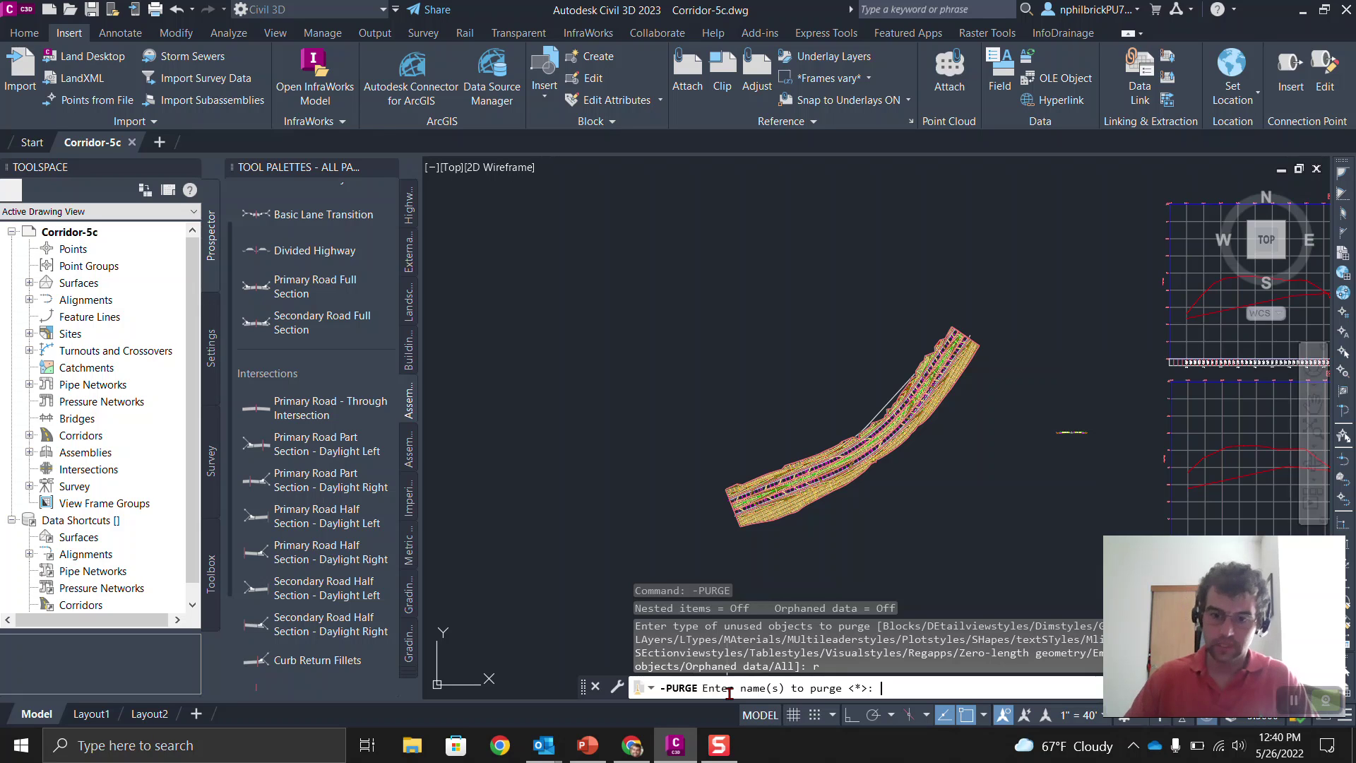
key(Return)
text(n)
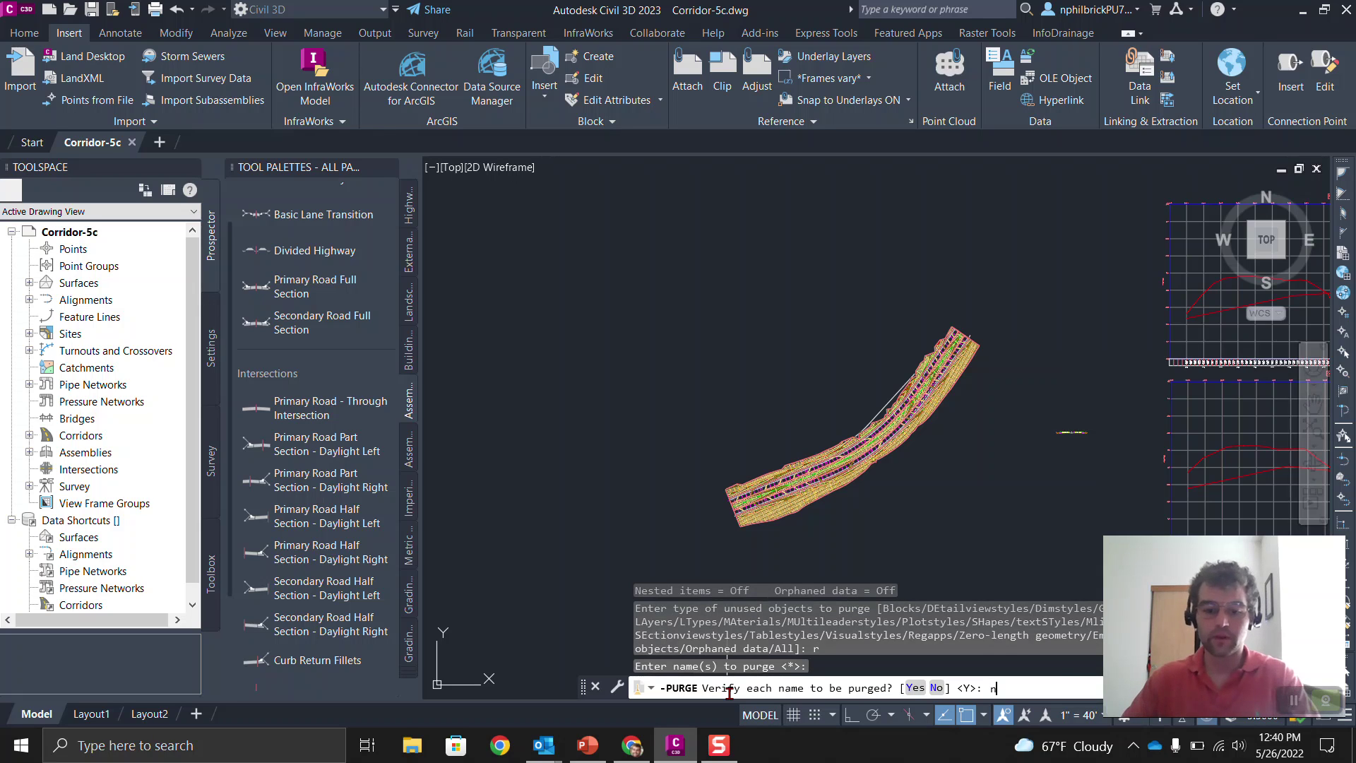
key(Return)
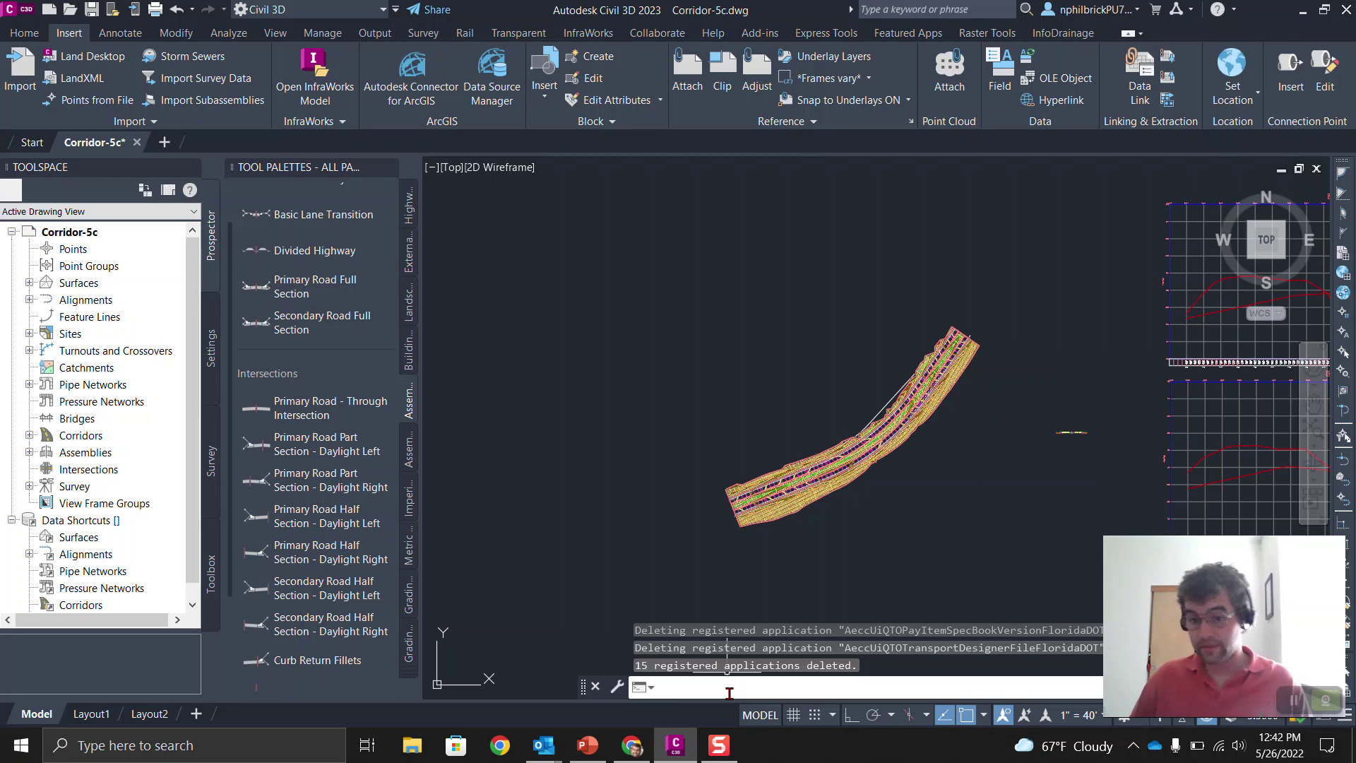
Re-run AUDIT with Yes to fix errors, confirming 0 errors remain.
text(aud)
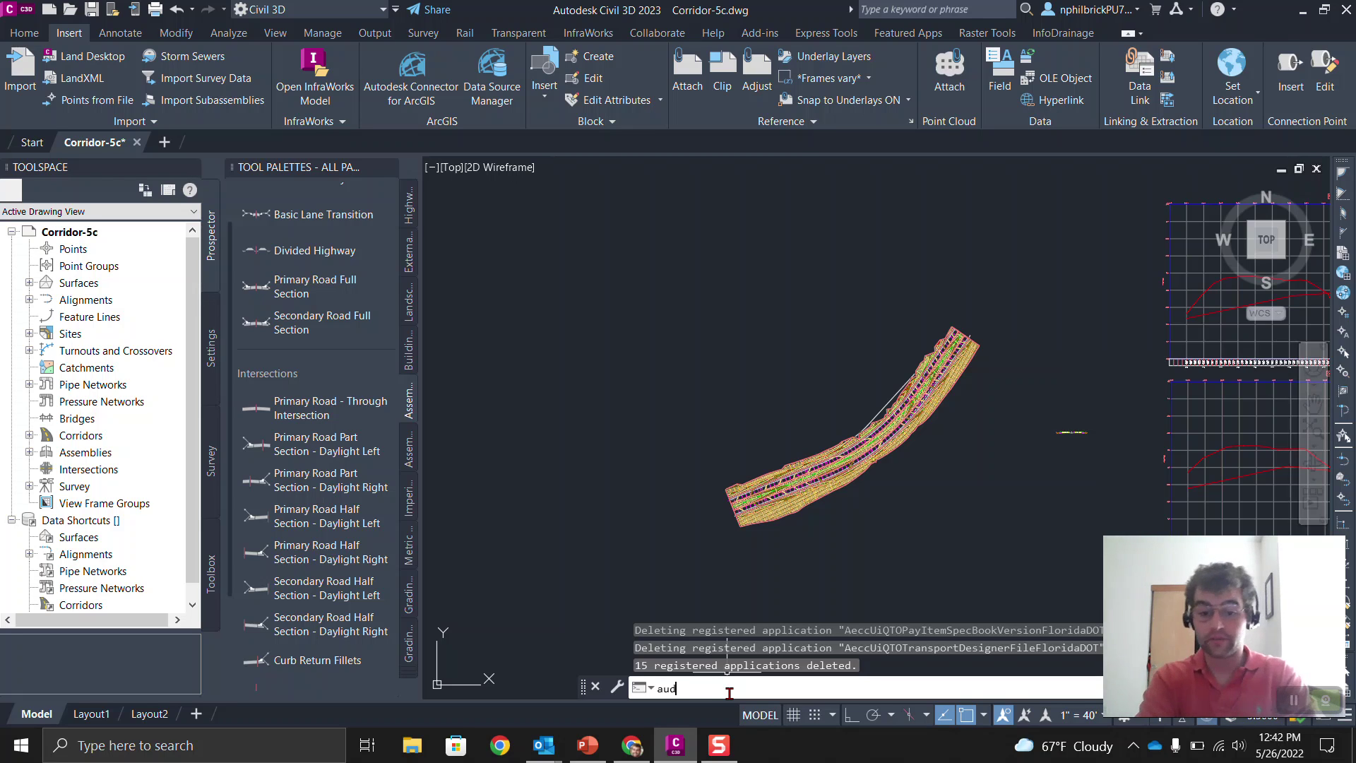
key(Return)
text(y)
key(Return)
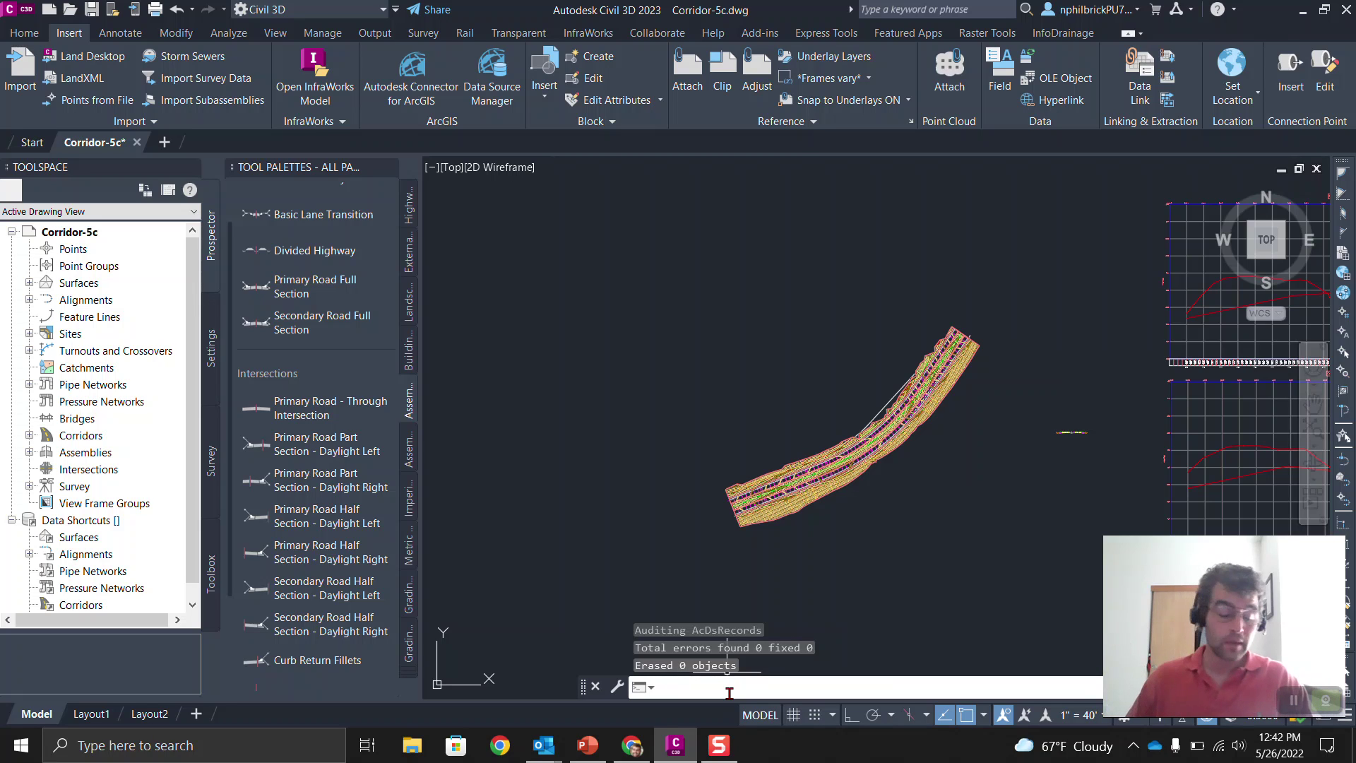
Check the Purge dialog for any remaining purgeable items, then close it.
text(purge)
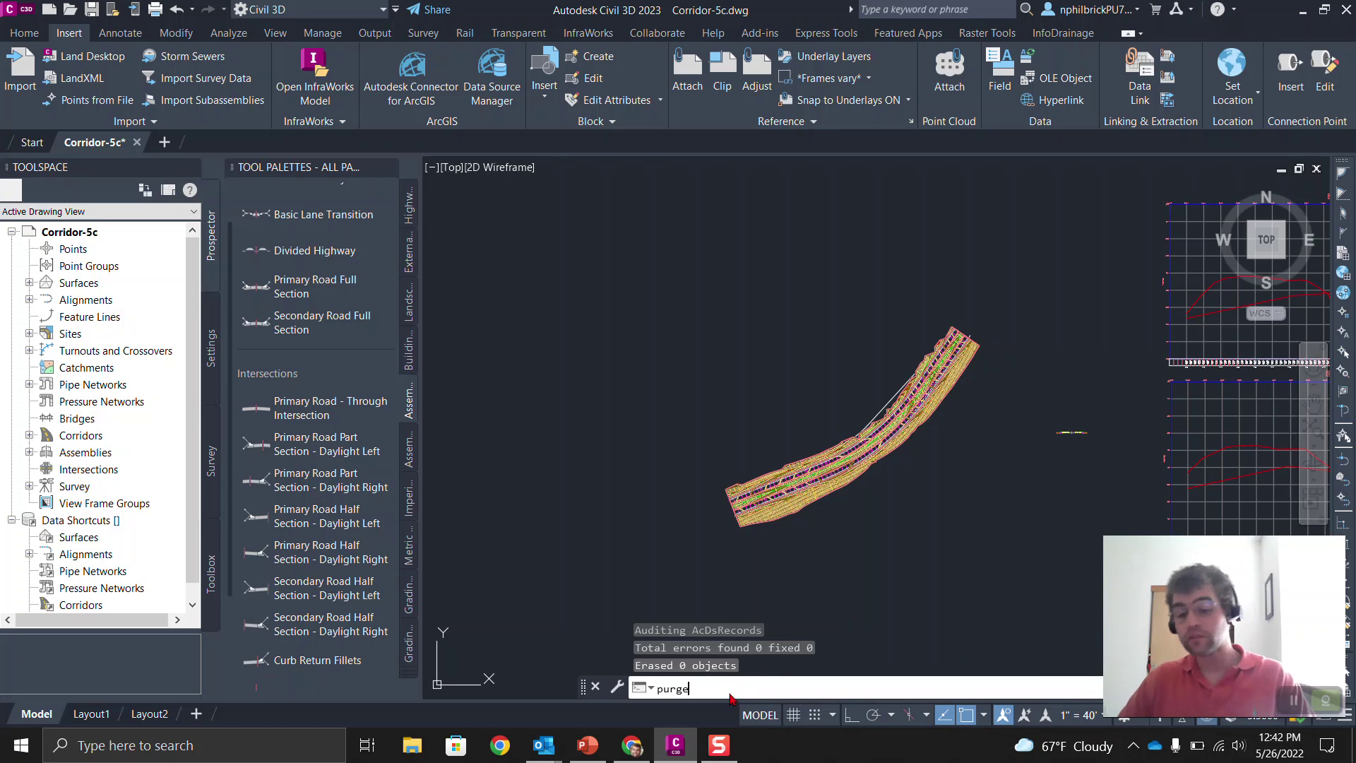
key(Return)
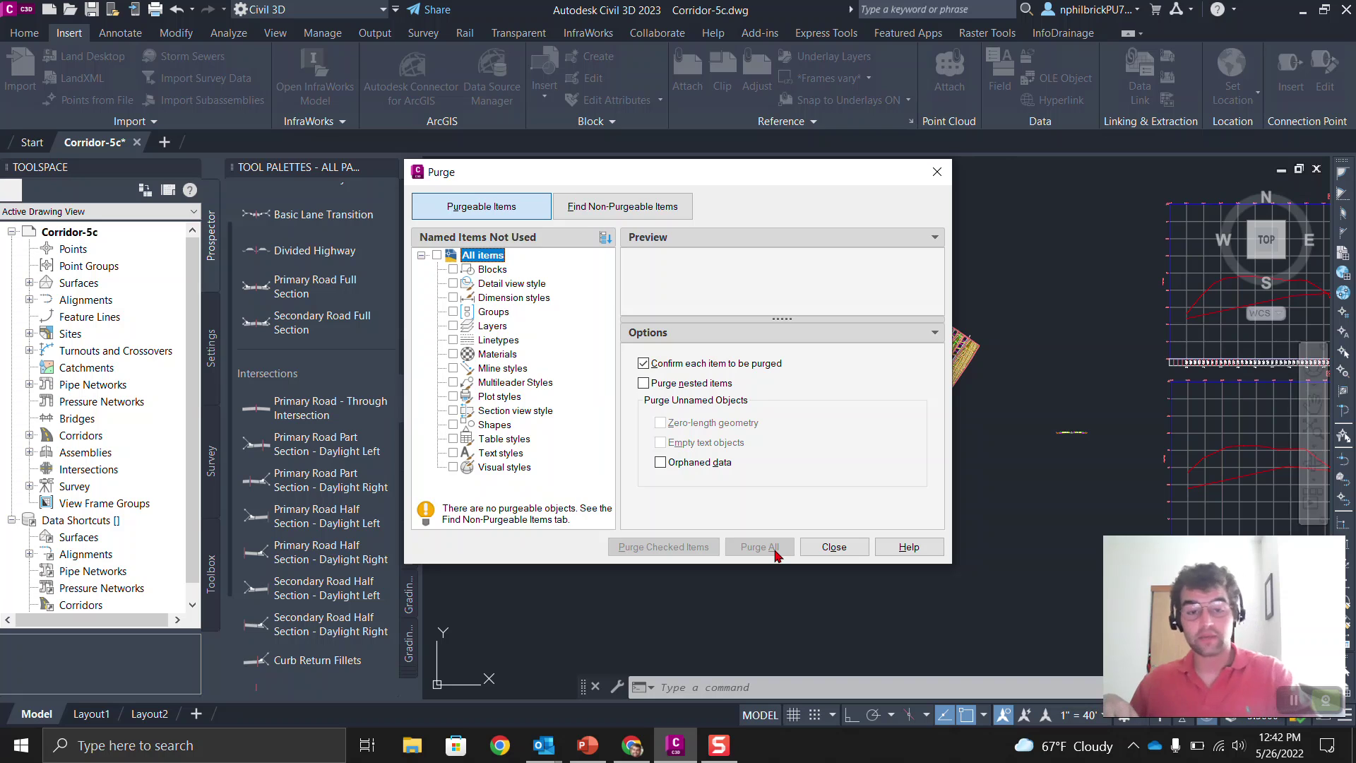
key(Escape)
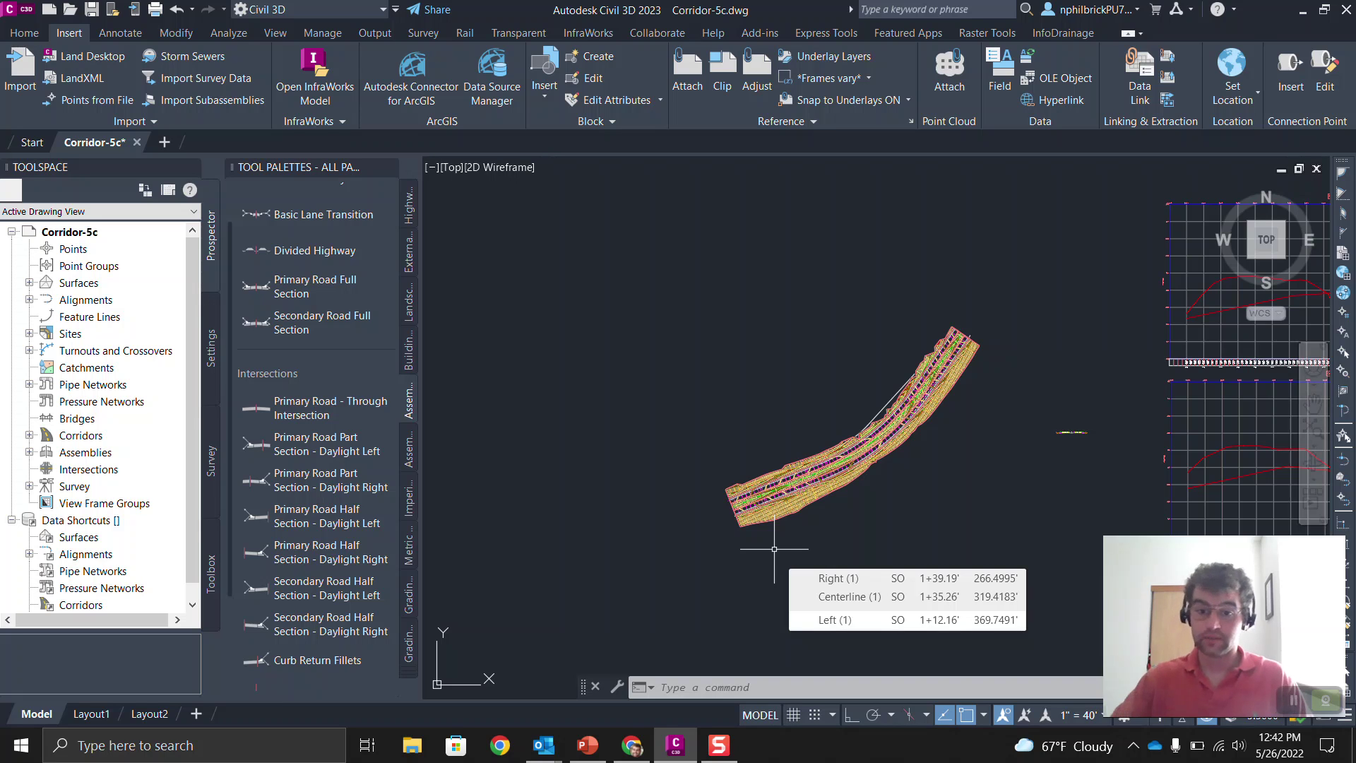
scroll(774, 549, down, 3)
middle_drag(903, 478, 683, 467)
middle_drag(628, 358, 717, 358)
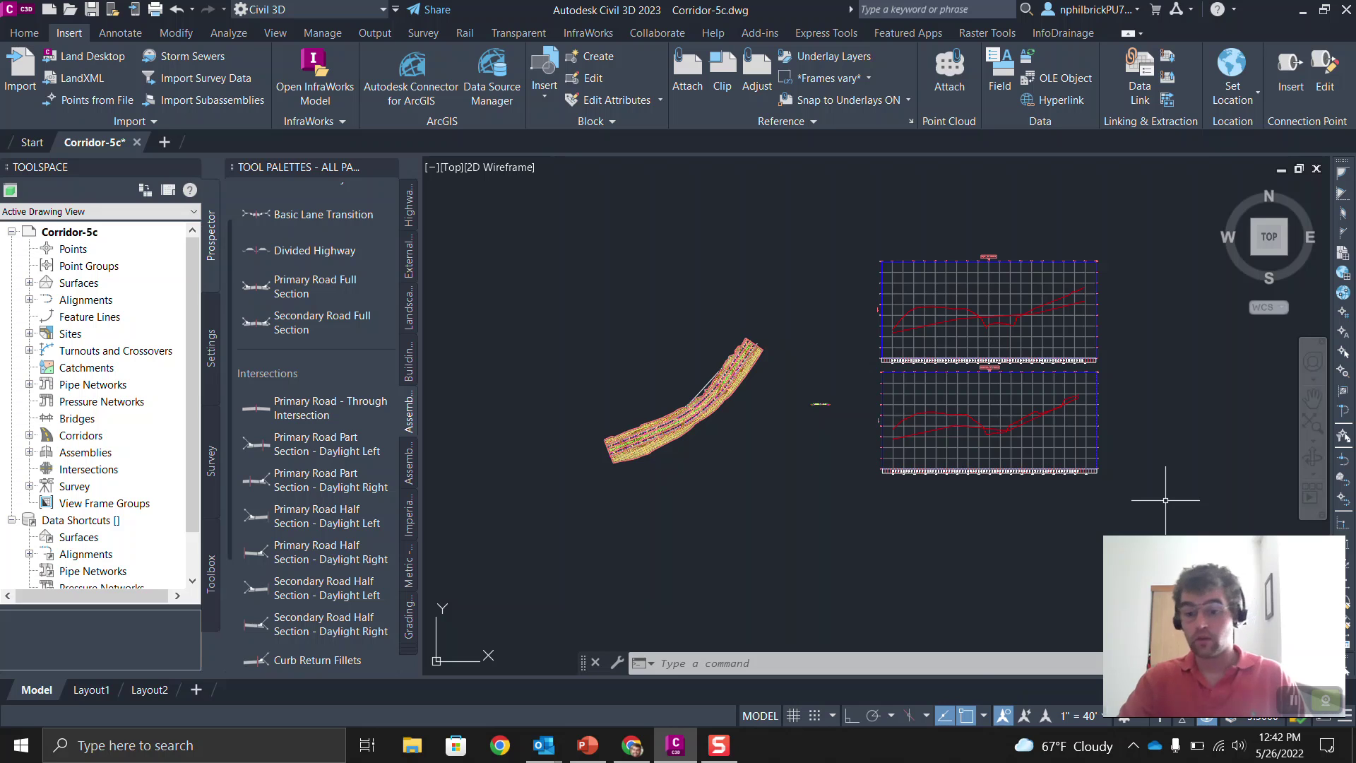
click(1198, 496)
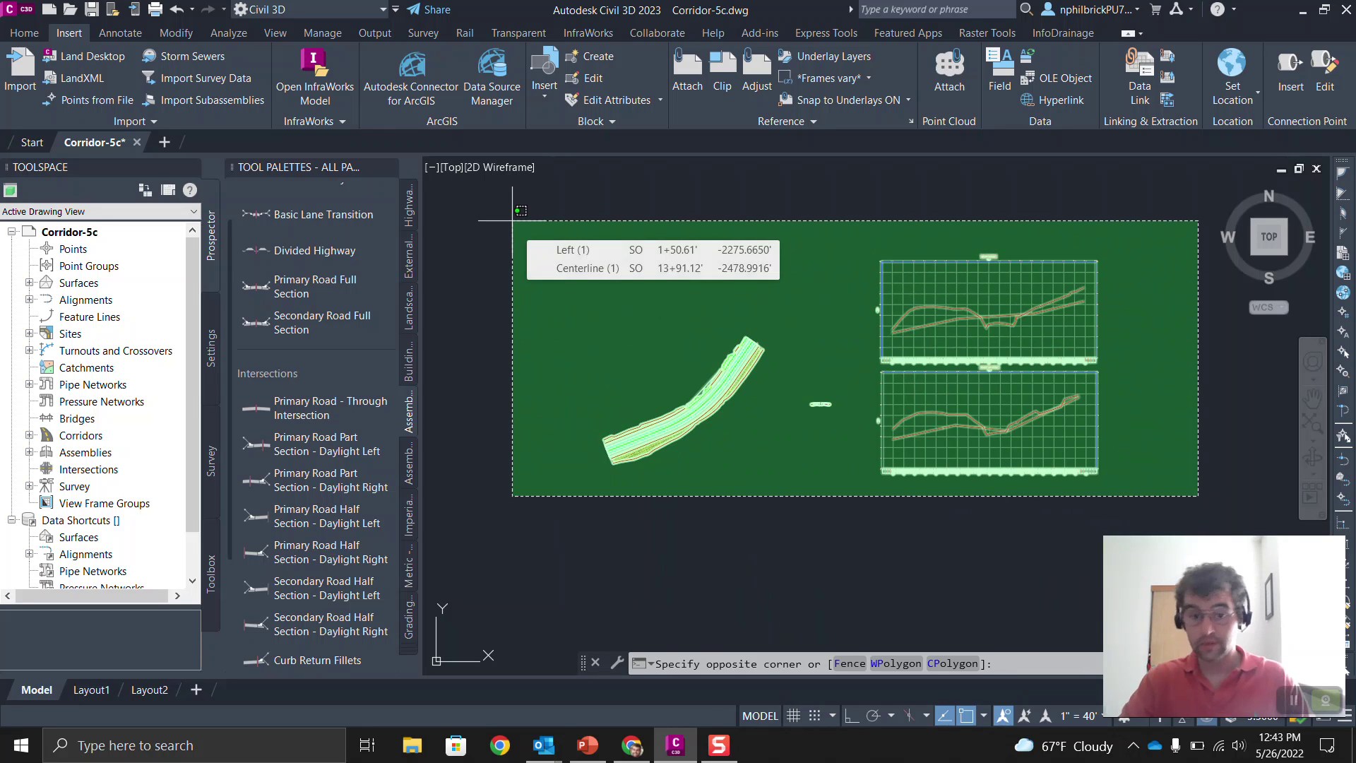
click(513, 220)
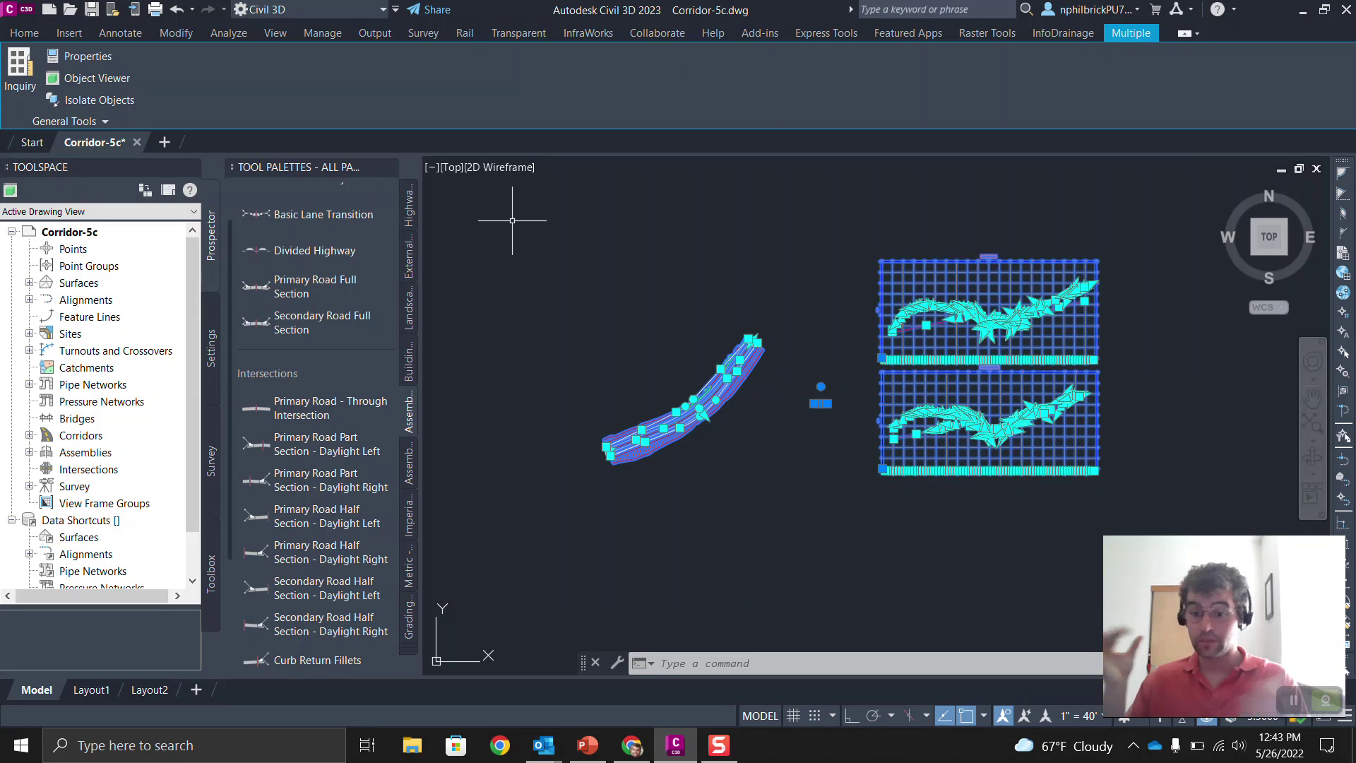
click(514, 216)
key(Escape)
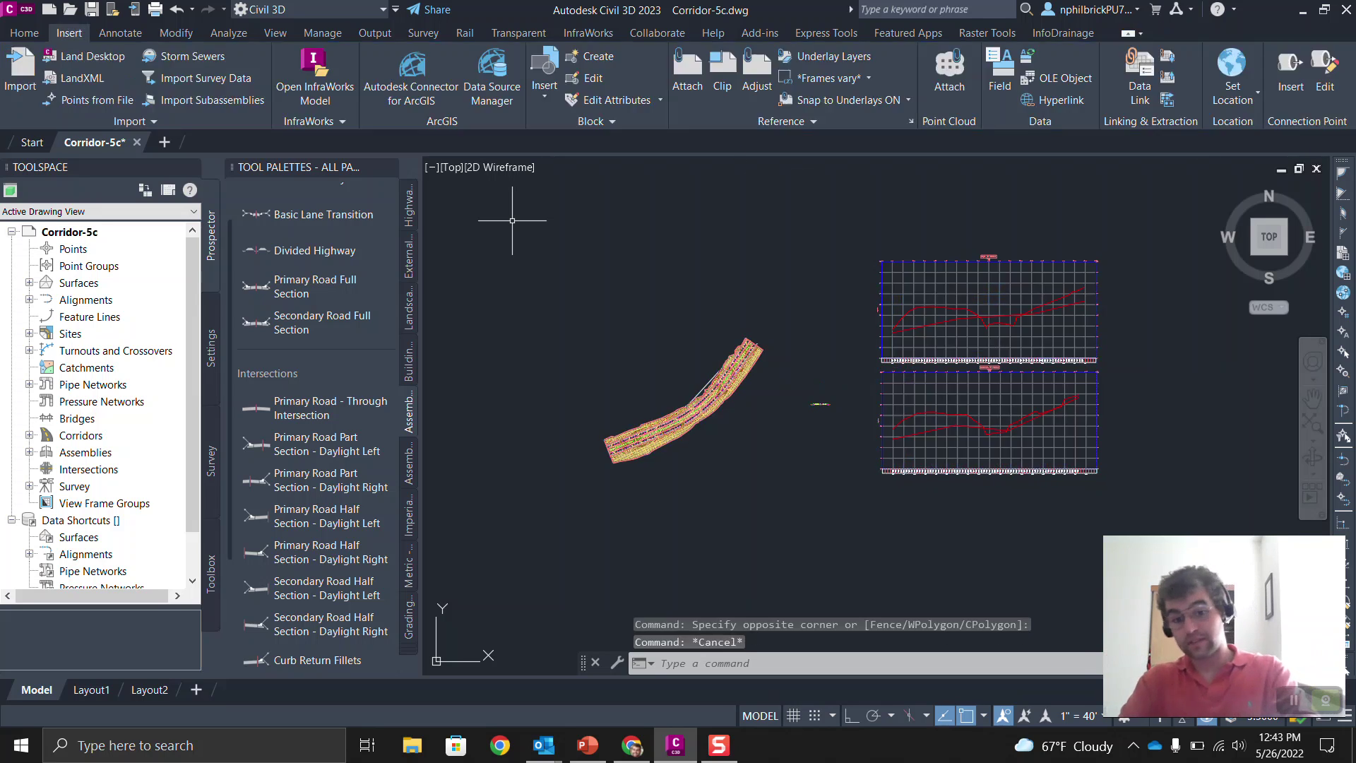
click(837, 208)
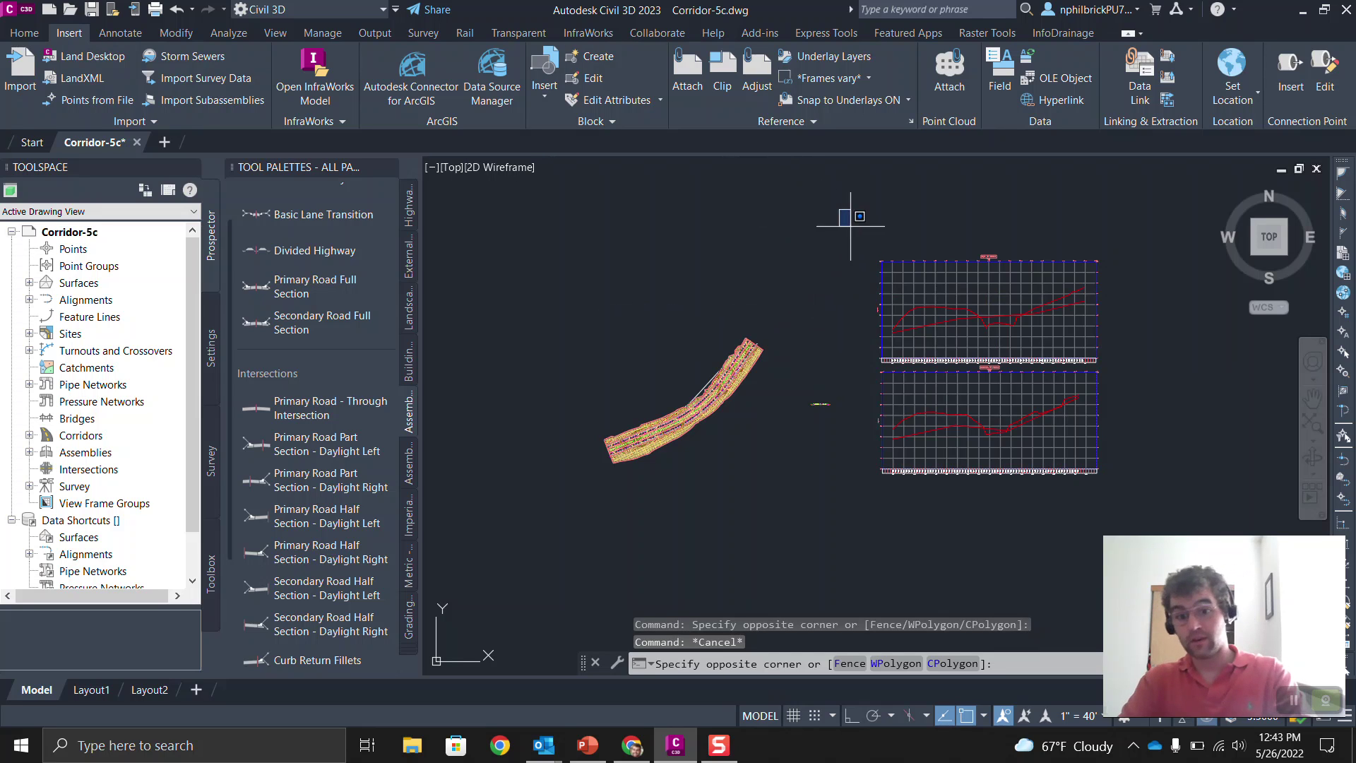
click(1170, 524)
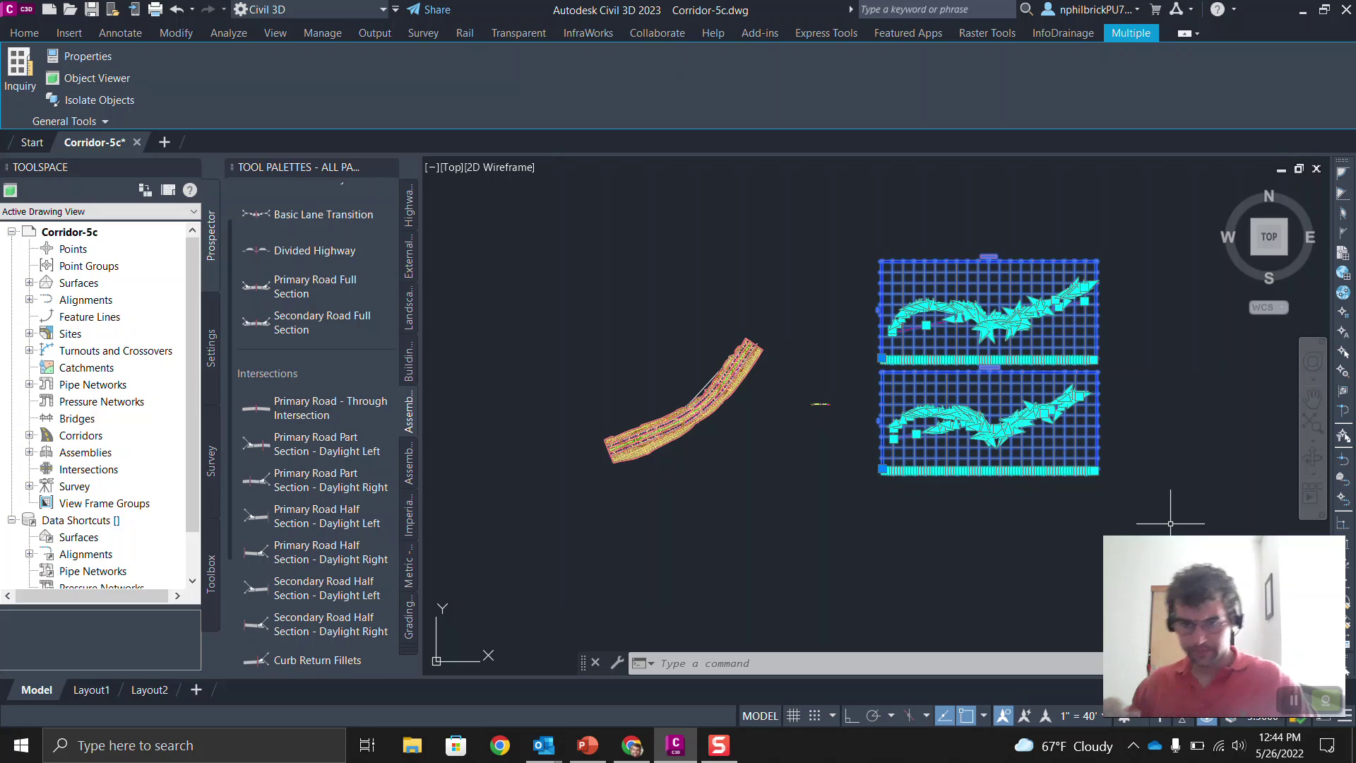
click(750, 537)
key(Escape)
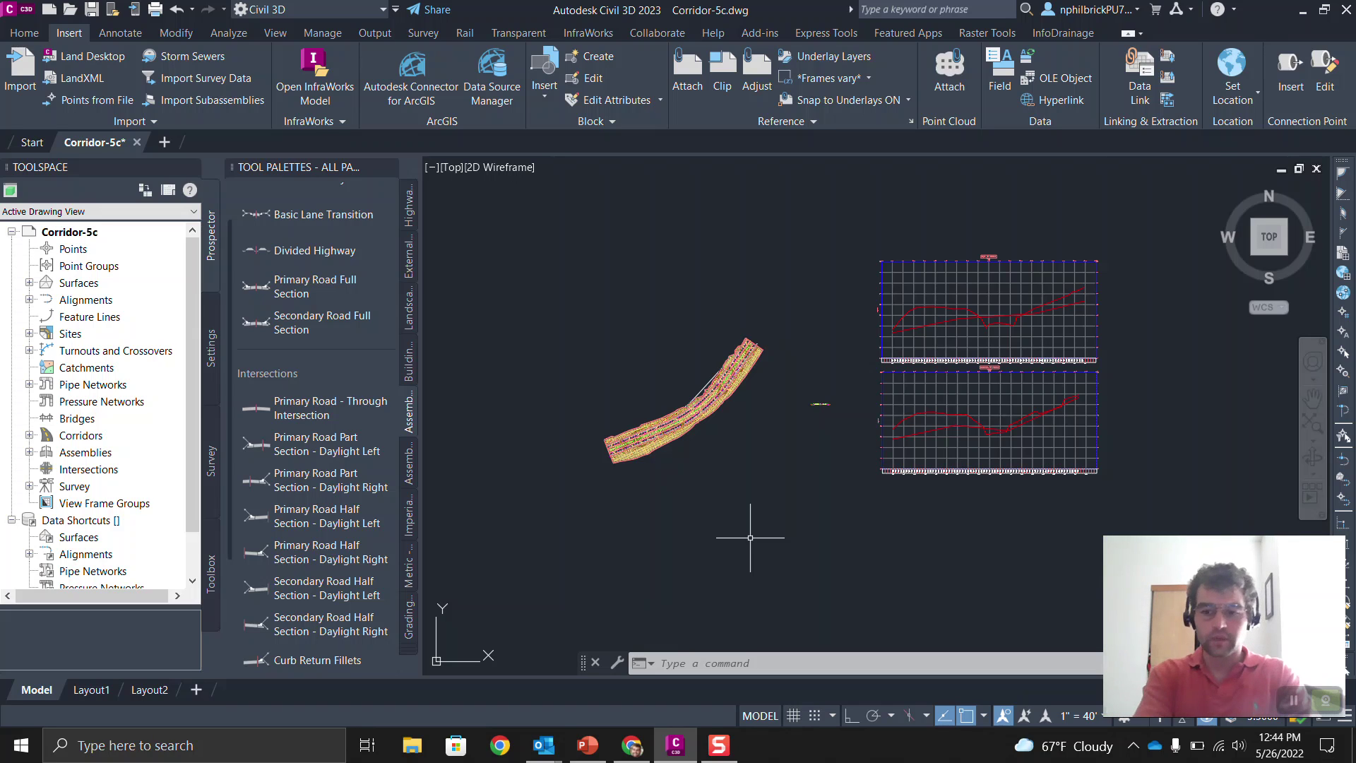
text(LAYo)
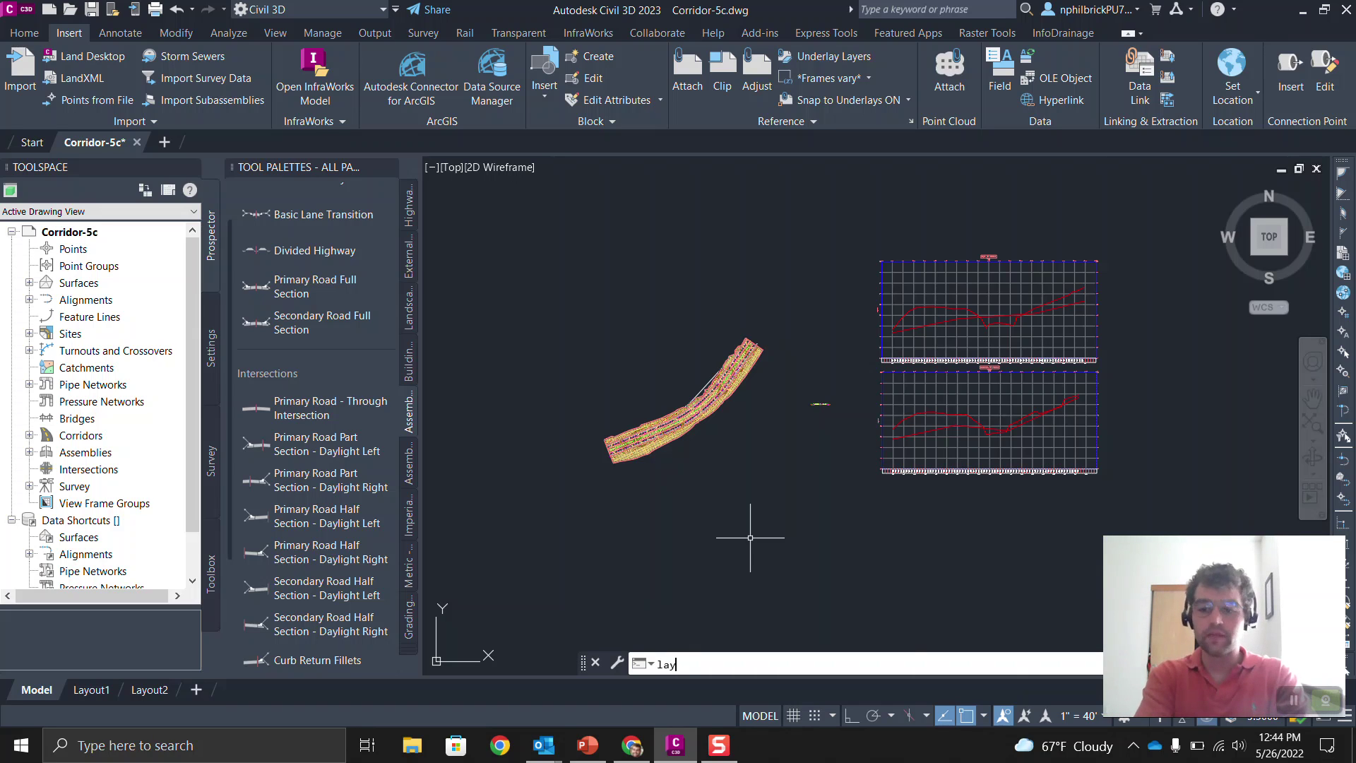
text(n)
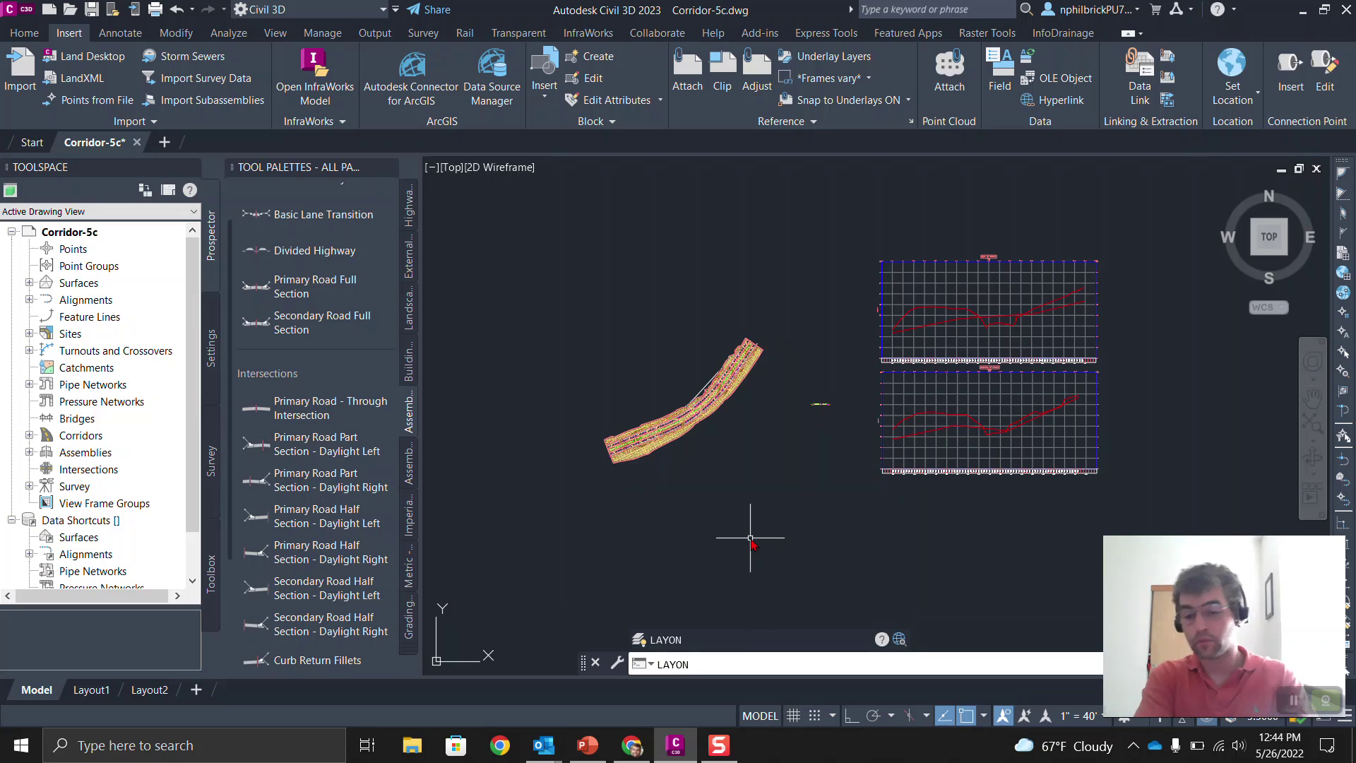
Turn on and thaw all layers with LAYON and LAYTHW, then zoom to extents.
key(Return)
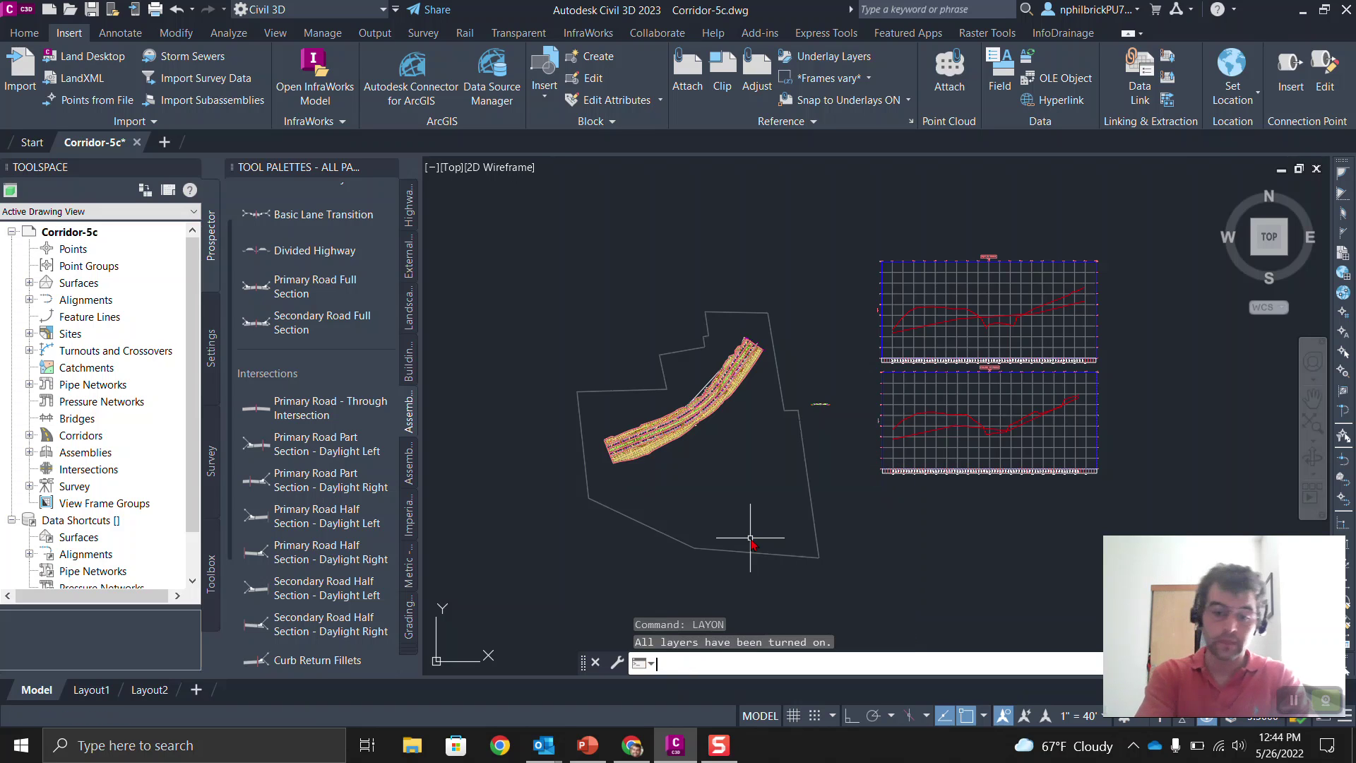
text(lay)
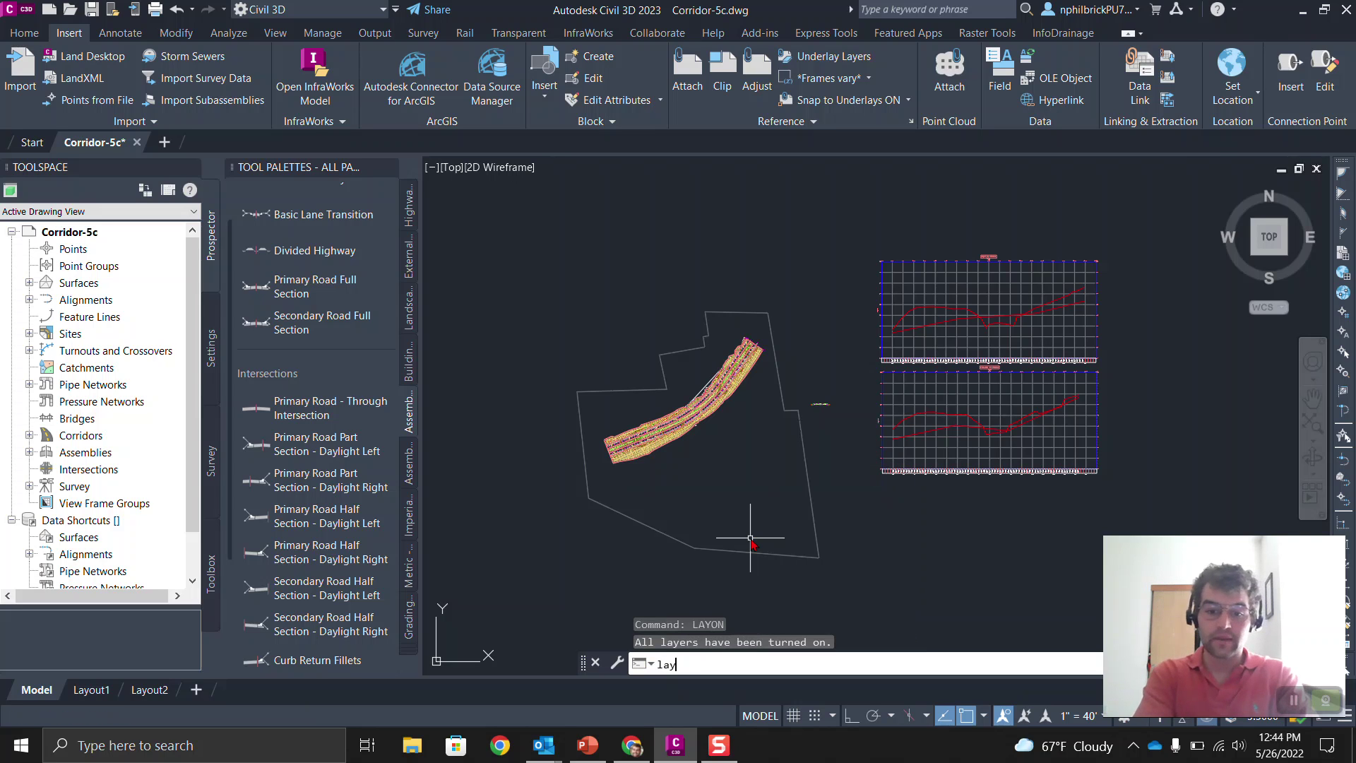
text(thw)
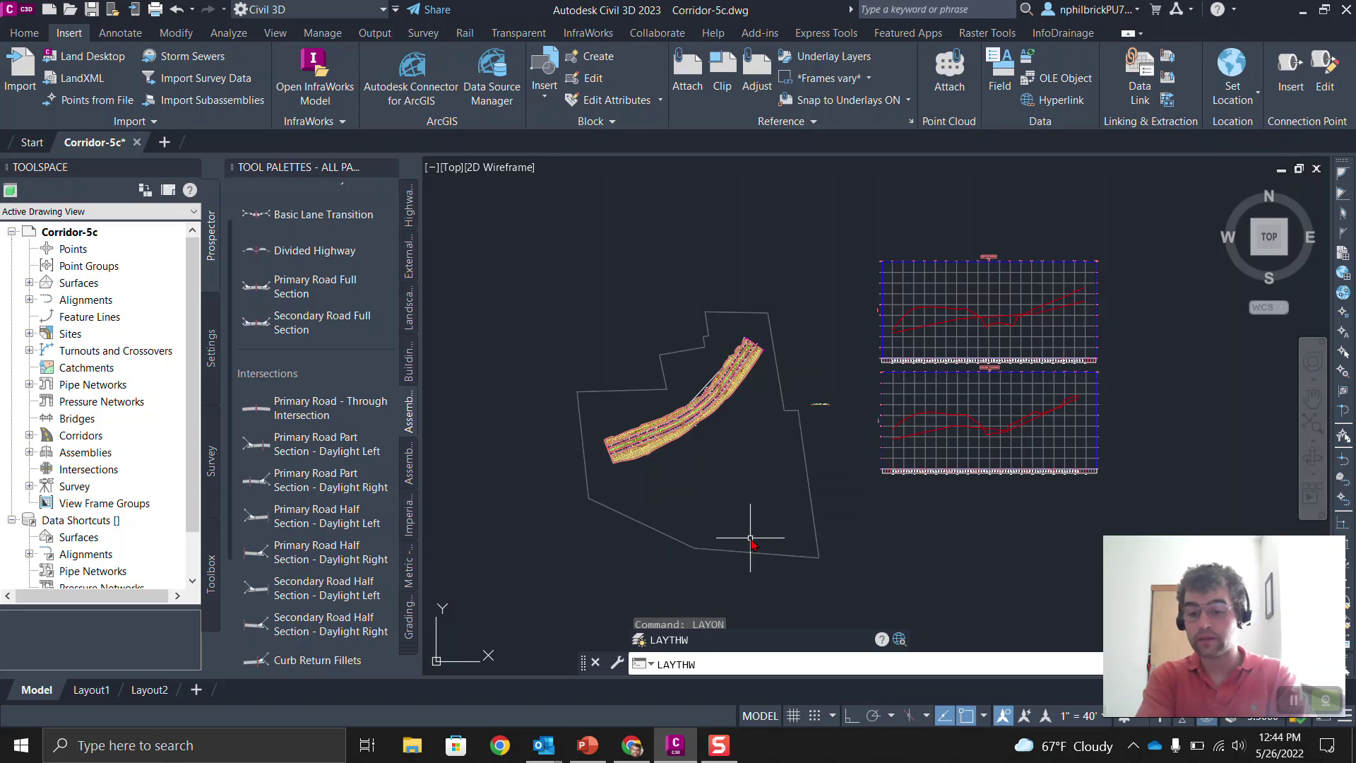
key(Return)
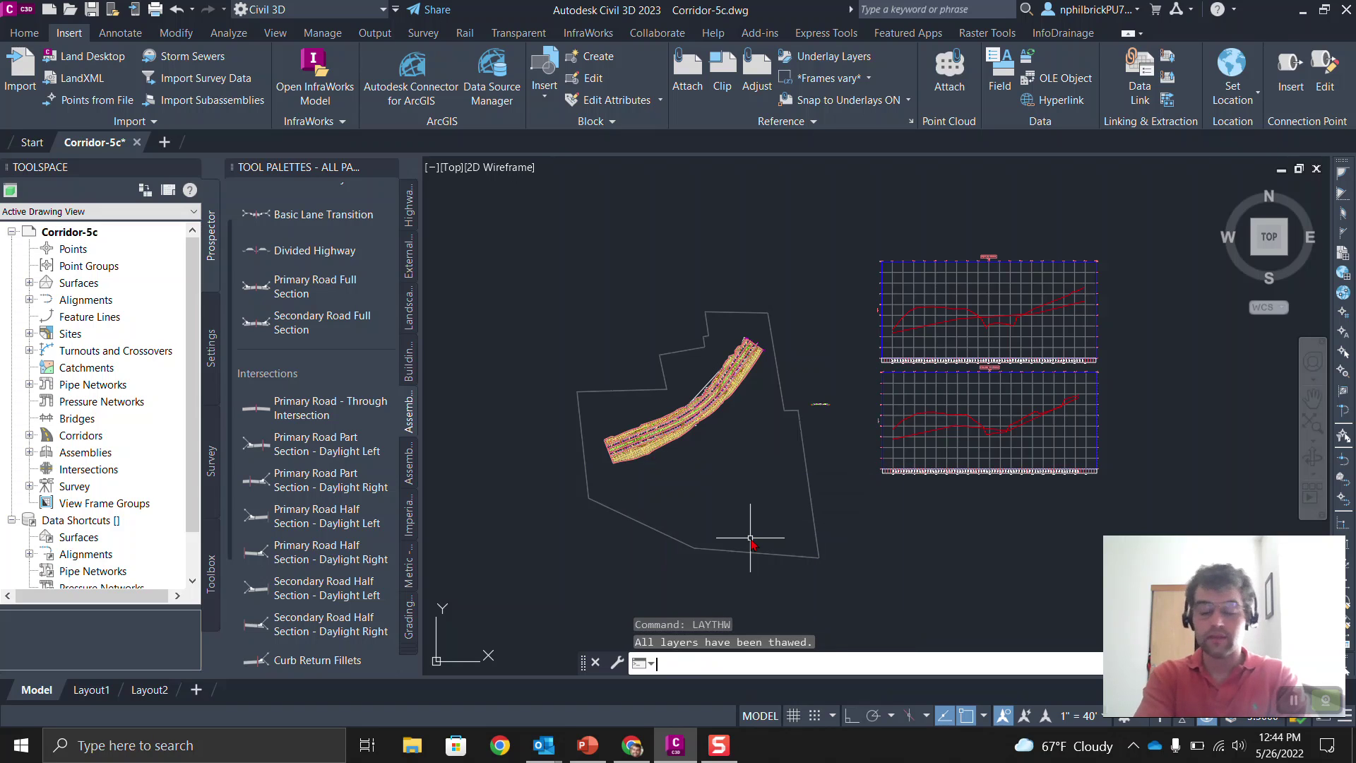
text(;aypm)
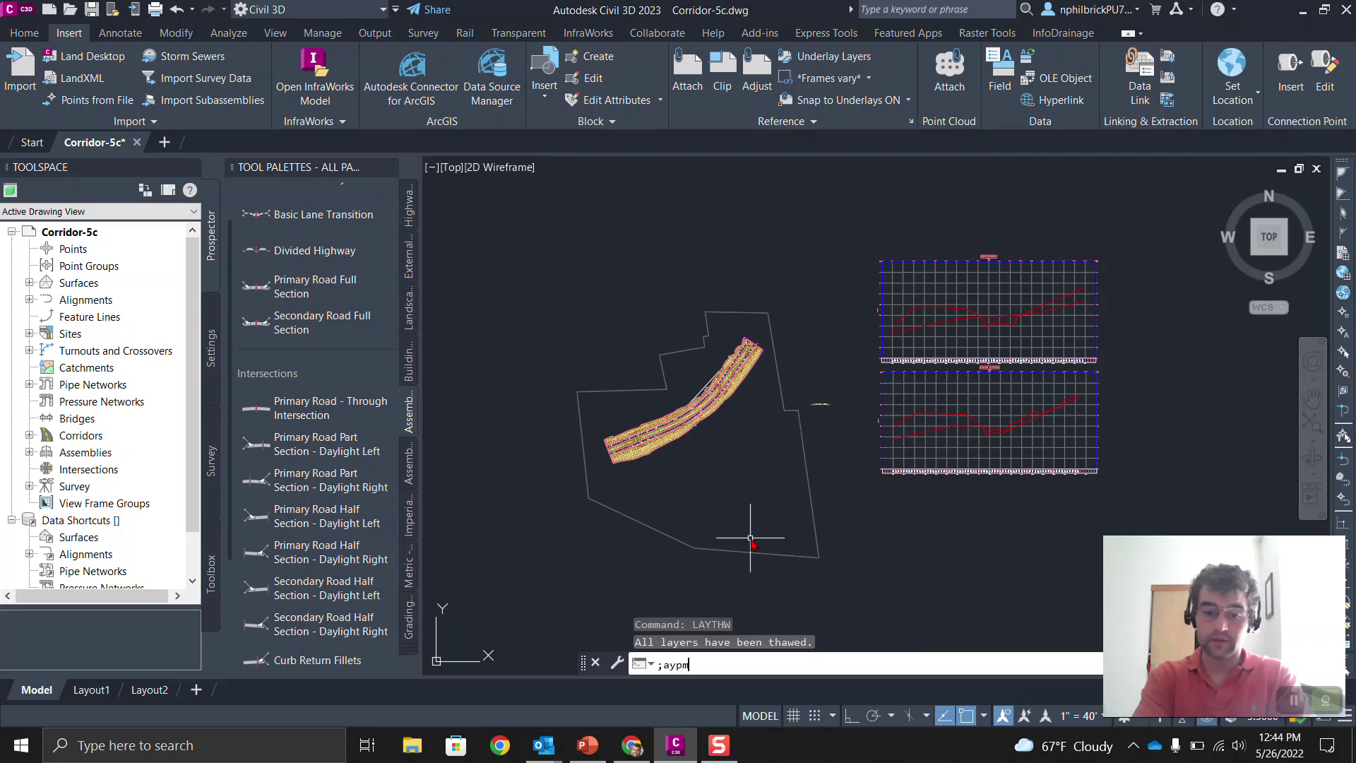
key(BackSpace)
key(BackSpace)
key(BackSpace)
key(BackSpace)
key(BackSpace)
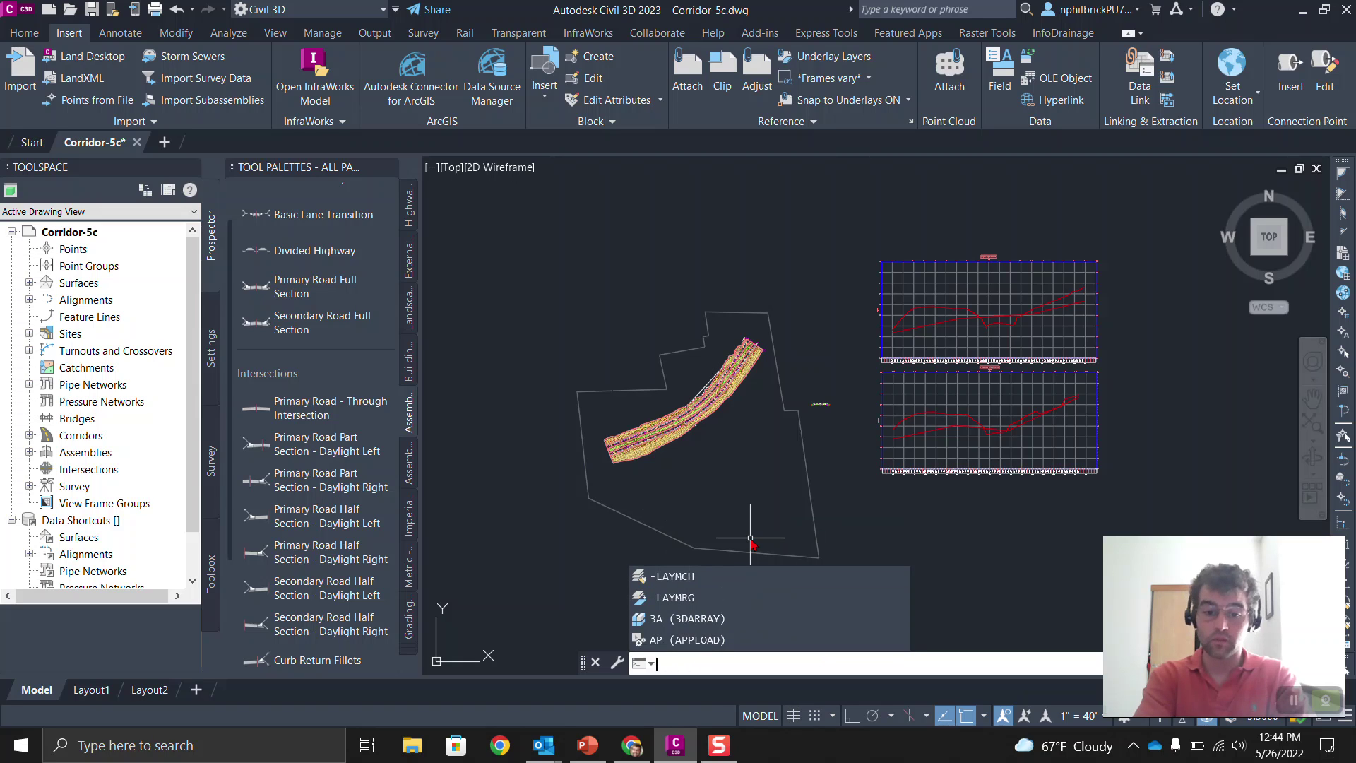
text(layon)
key(Return)
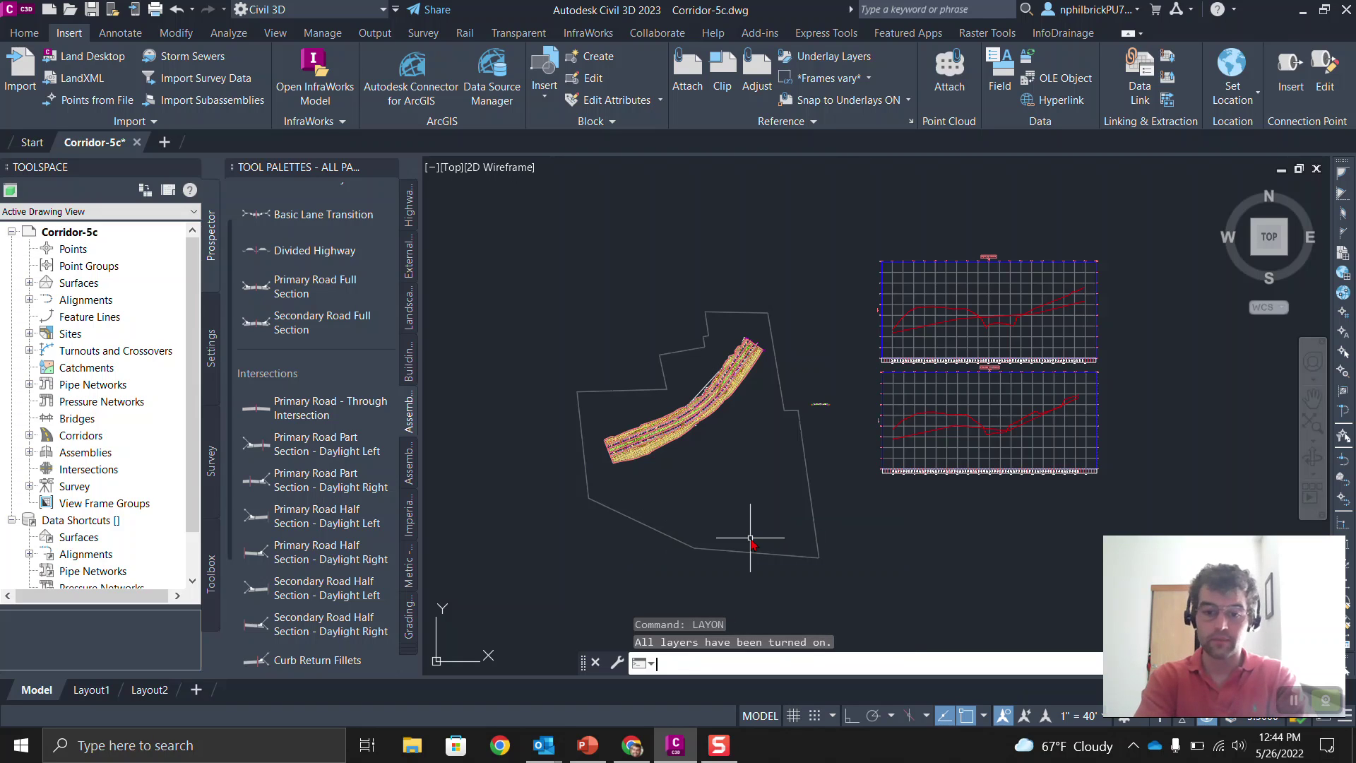
text(laythw)
key(Return)
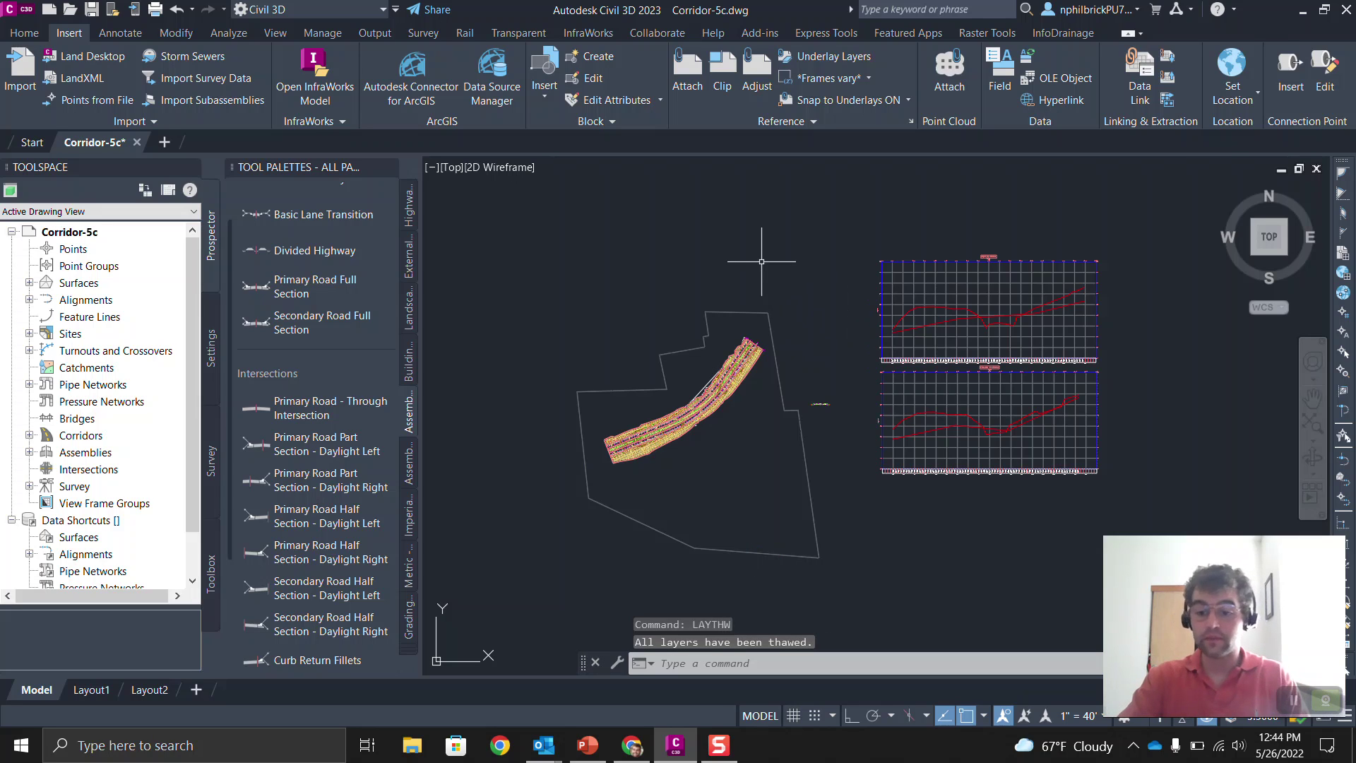
middle_click(773, 328)
middle_click(772, 329)
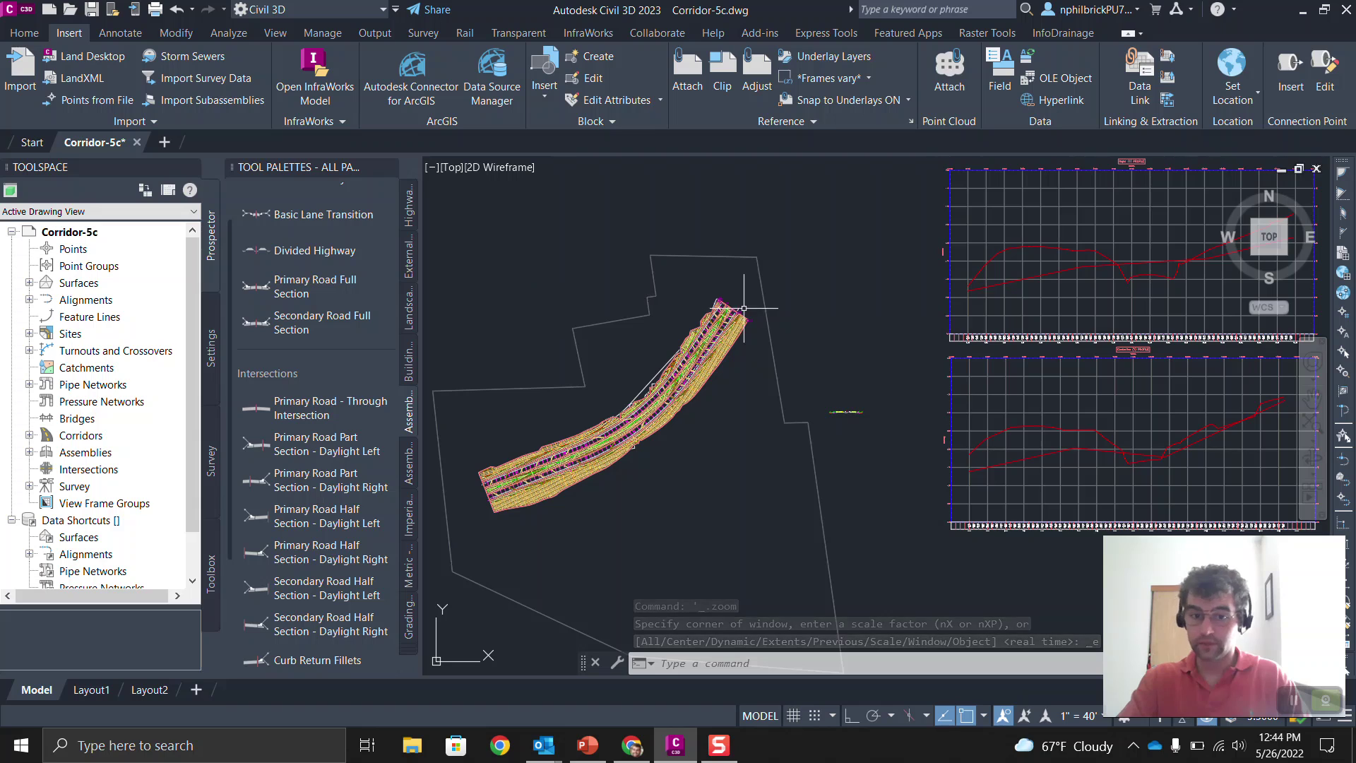
scroll(742, 309, down, 4)
middle_drag(742, 310, 753, 321)
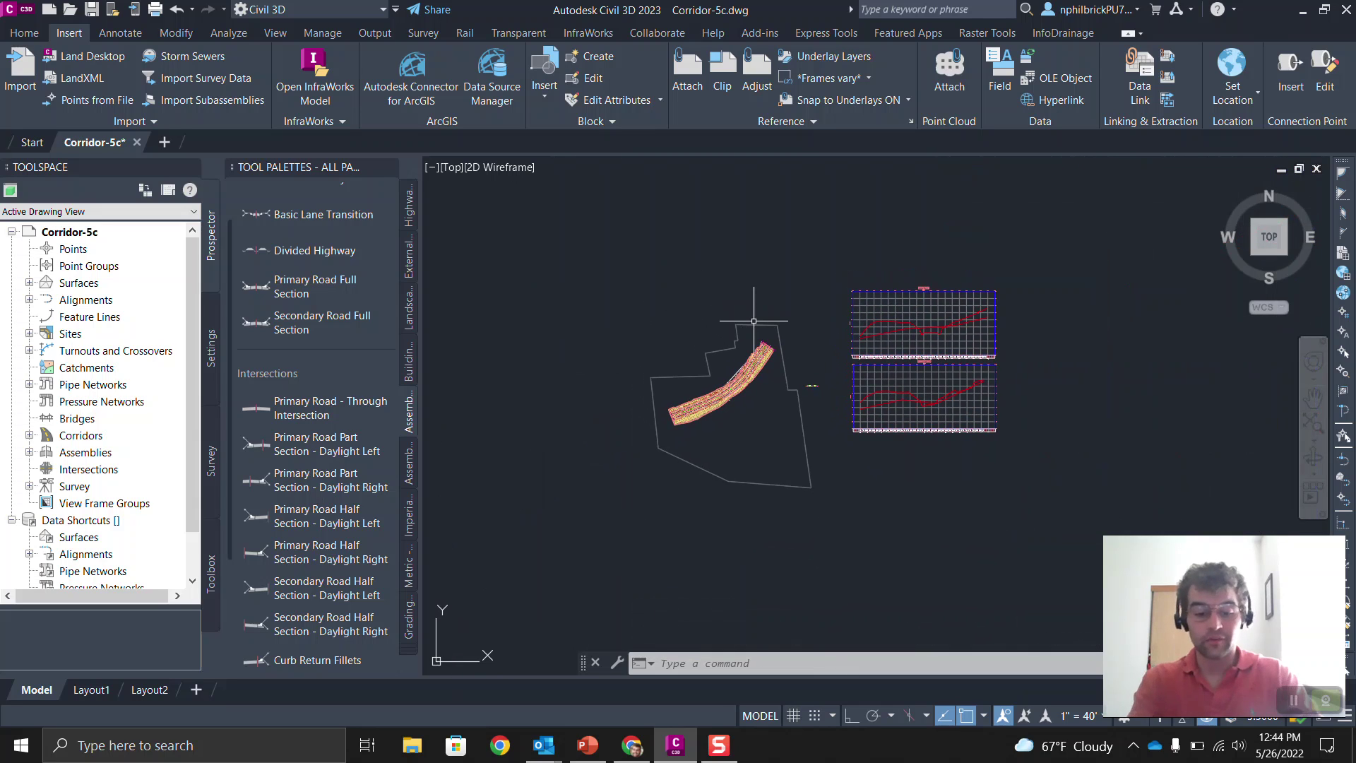
Start WBLOCK with Objects as the source and go pick objects in the drawing.
text(zoom)
key(Escape)
text(wblock)
key(Return)
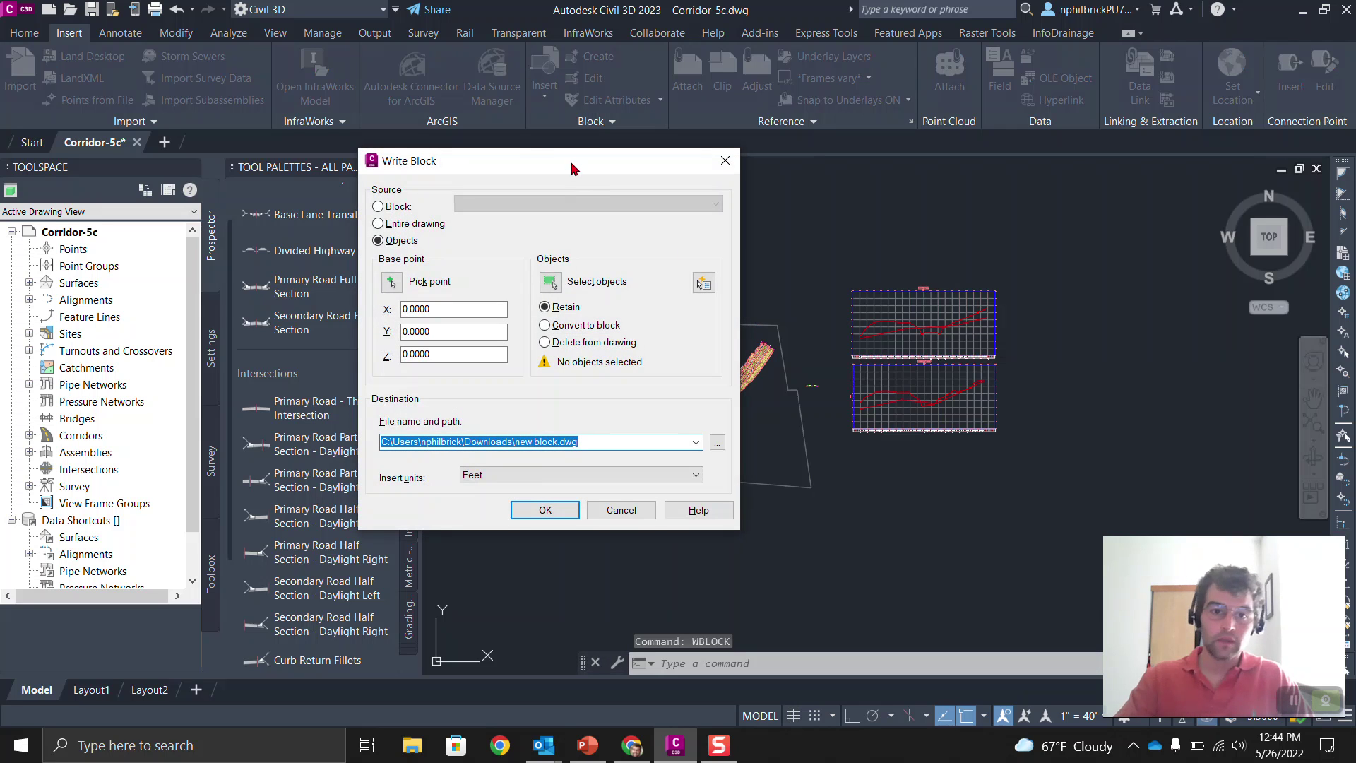
mouse_move(553, 172)
mouse_down()
mouse_move(430, 115)
mouse_move(428, 127)
mouse_move(397, 125)
mouse_up()
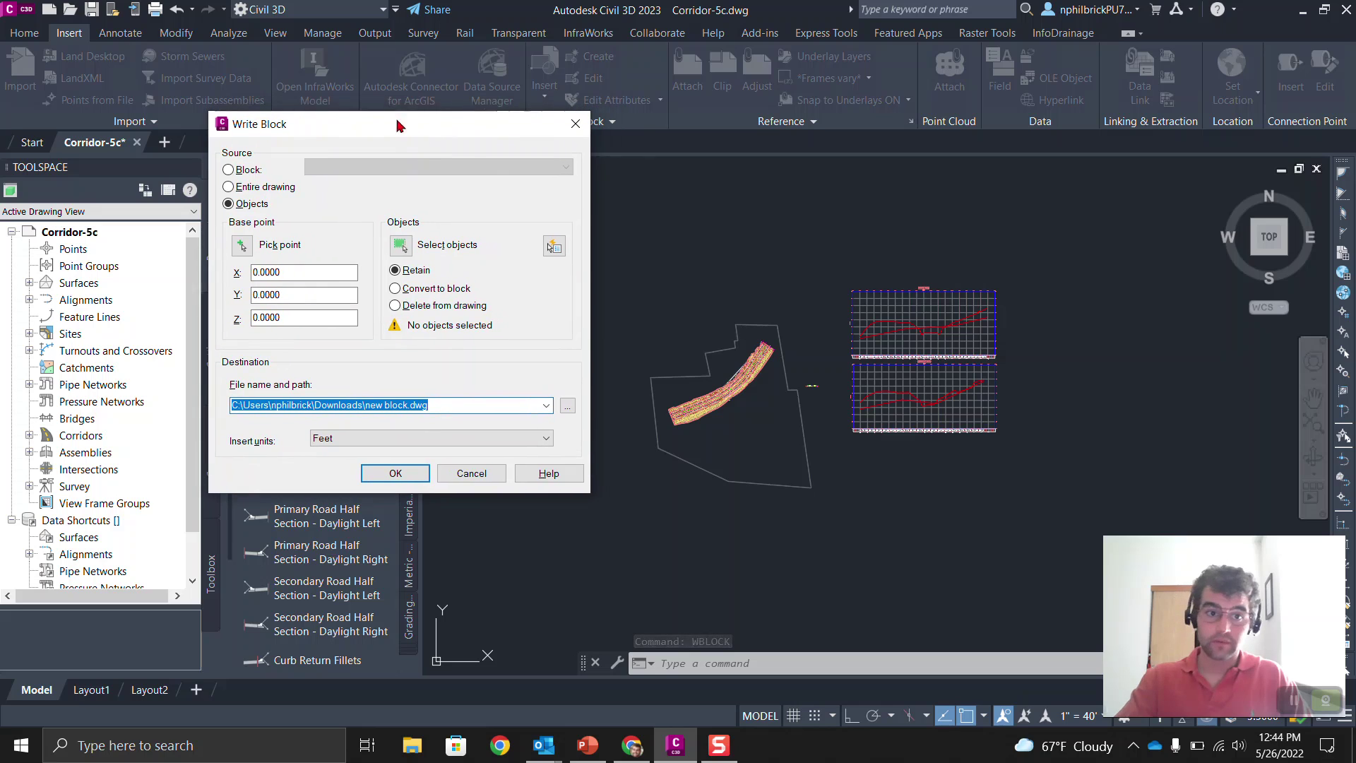
click(248, 187)
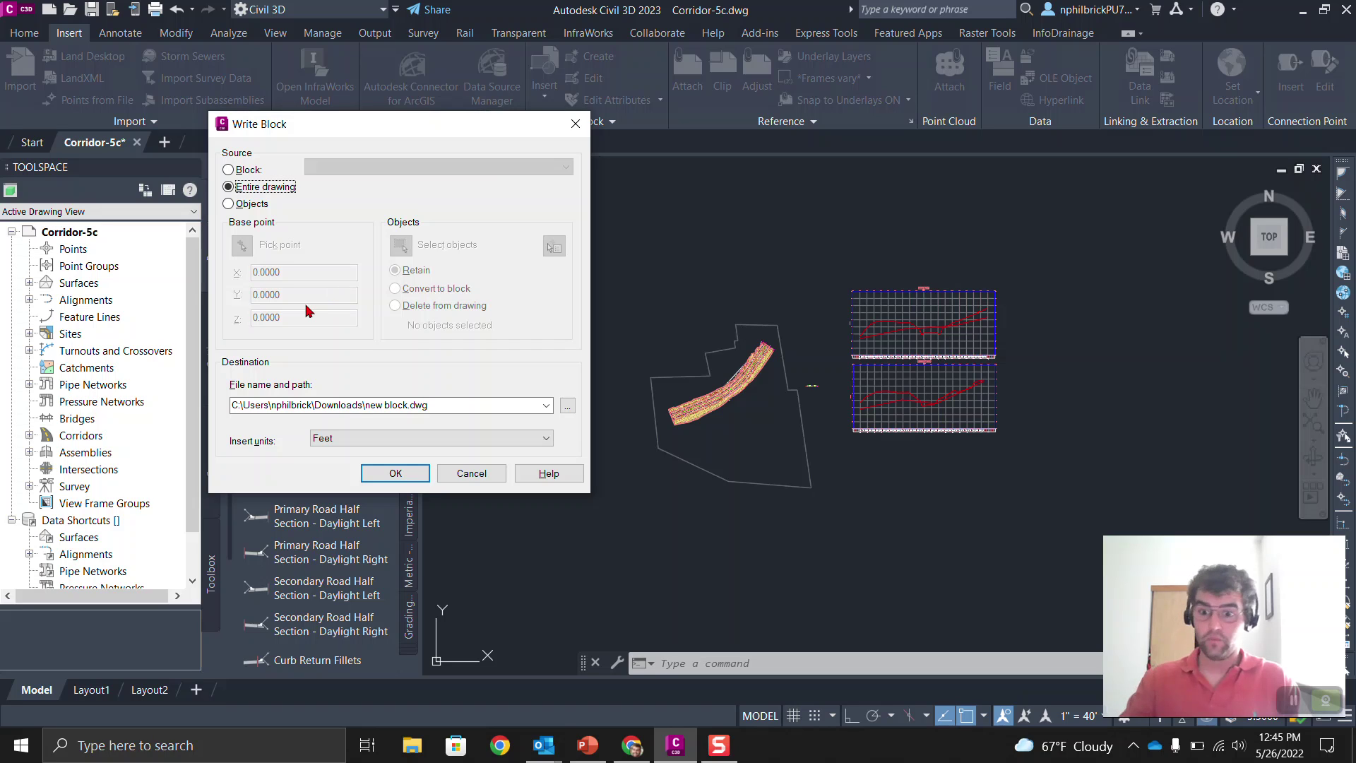
click(255, 204)
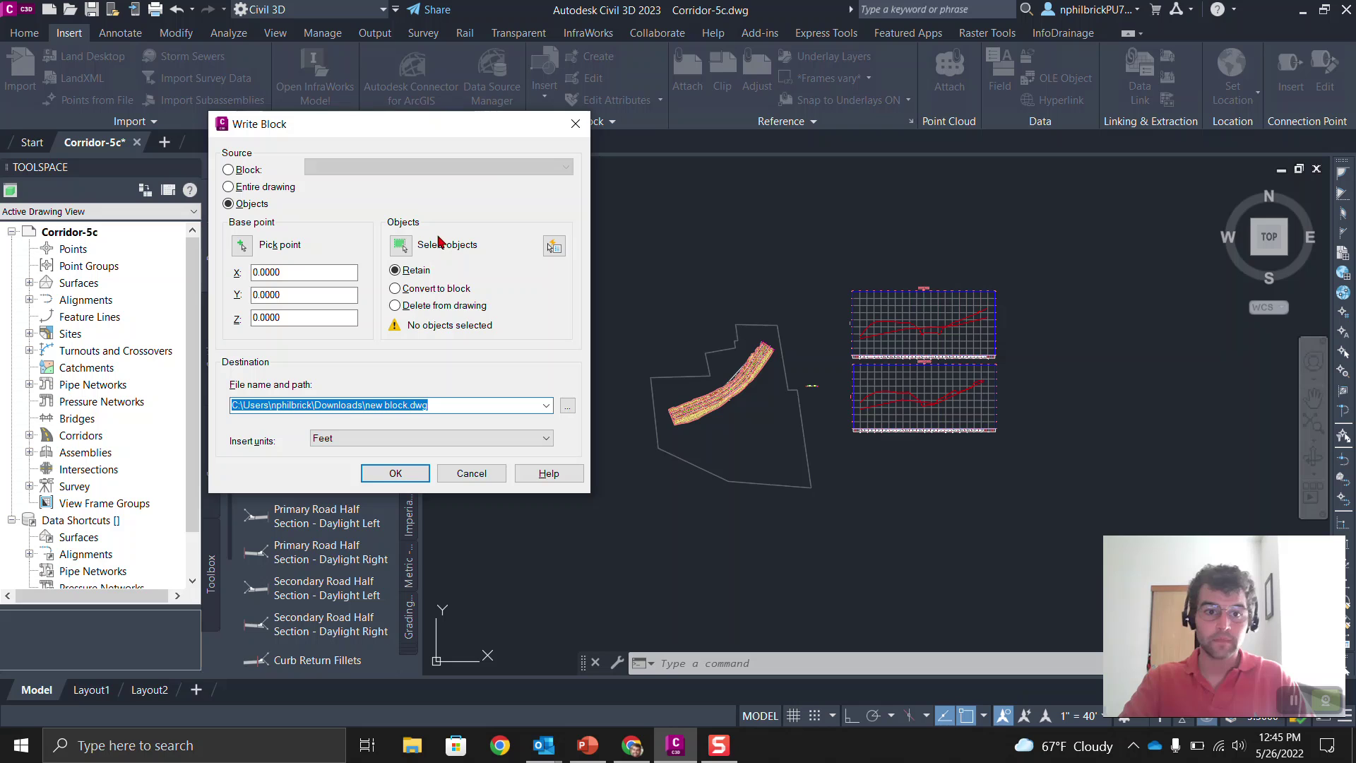
click(400, 246)
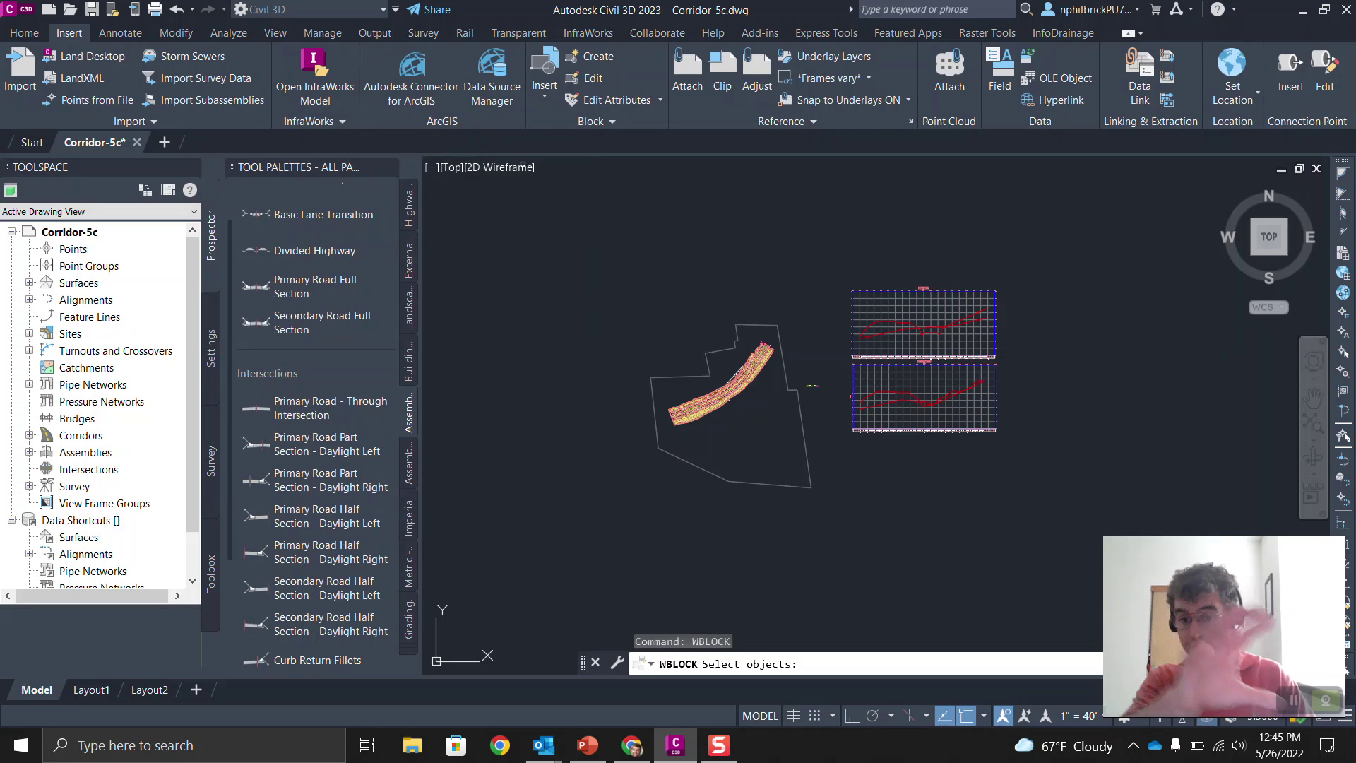
Window-select all 49 objects and write them to new block.dwg, overwriting it with Map data included.
click(551, 205)
click(1130, 562)
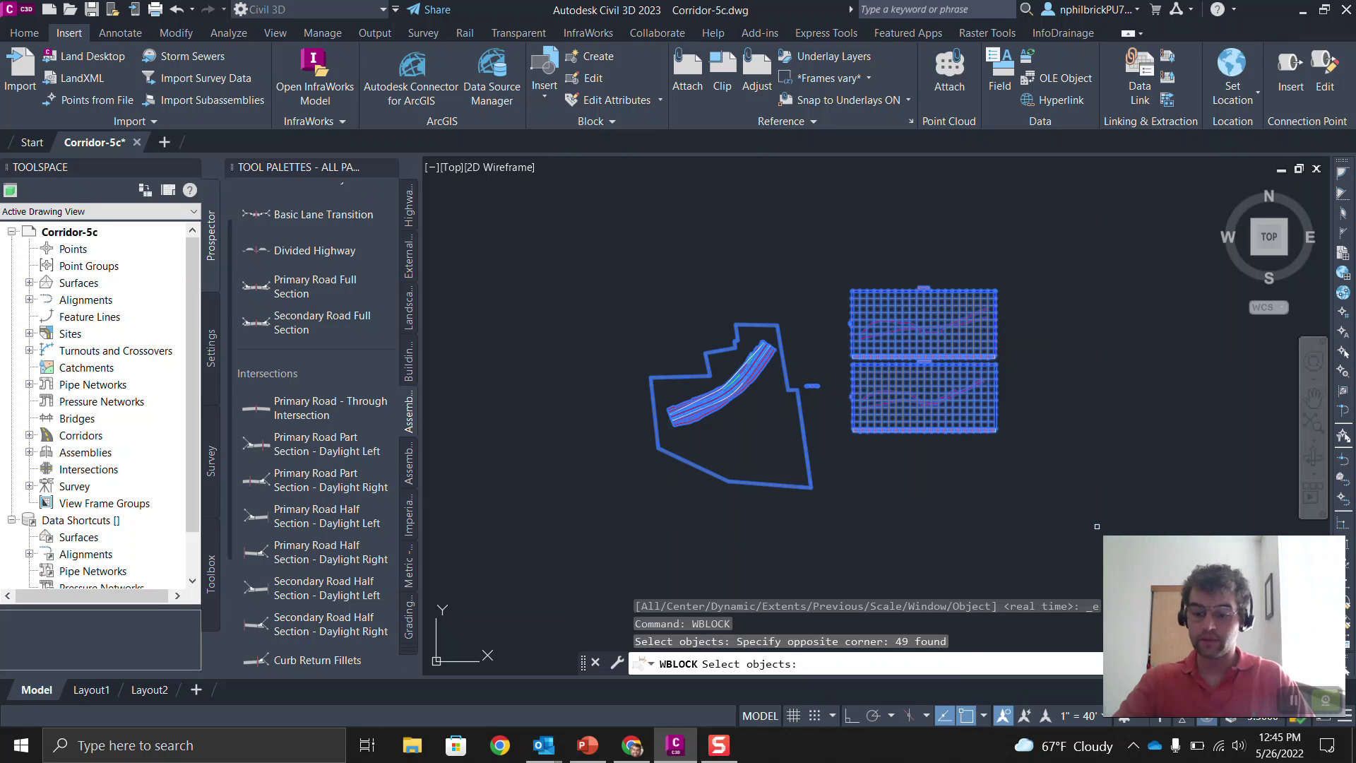
key(Return)
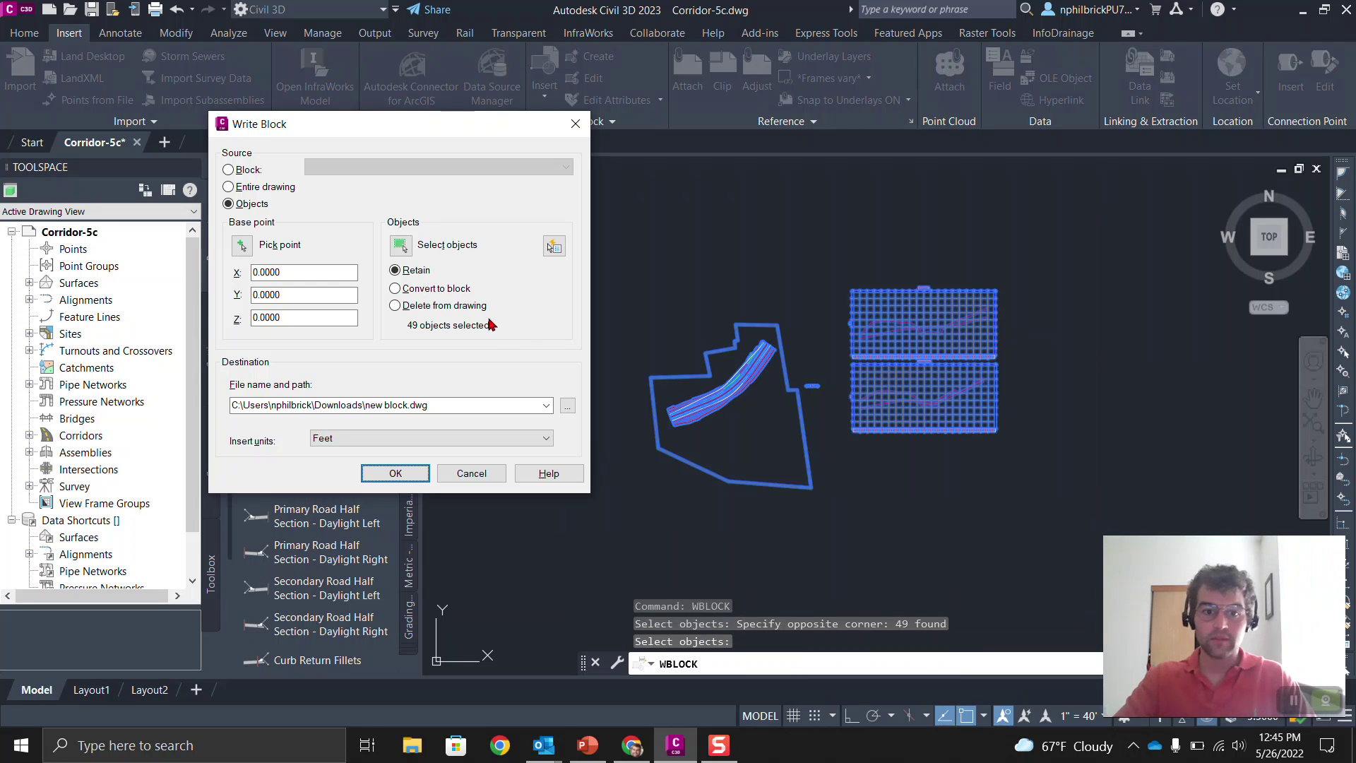
click(279, 407)
click(280, 406)
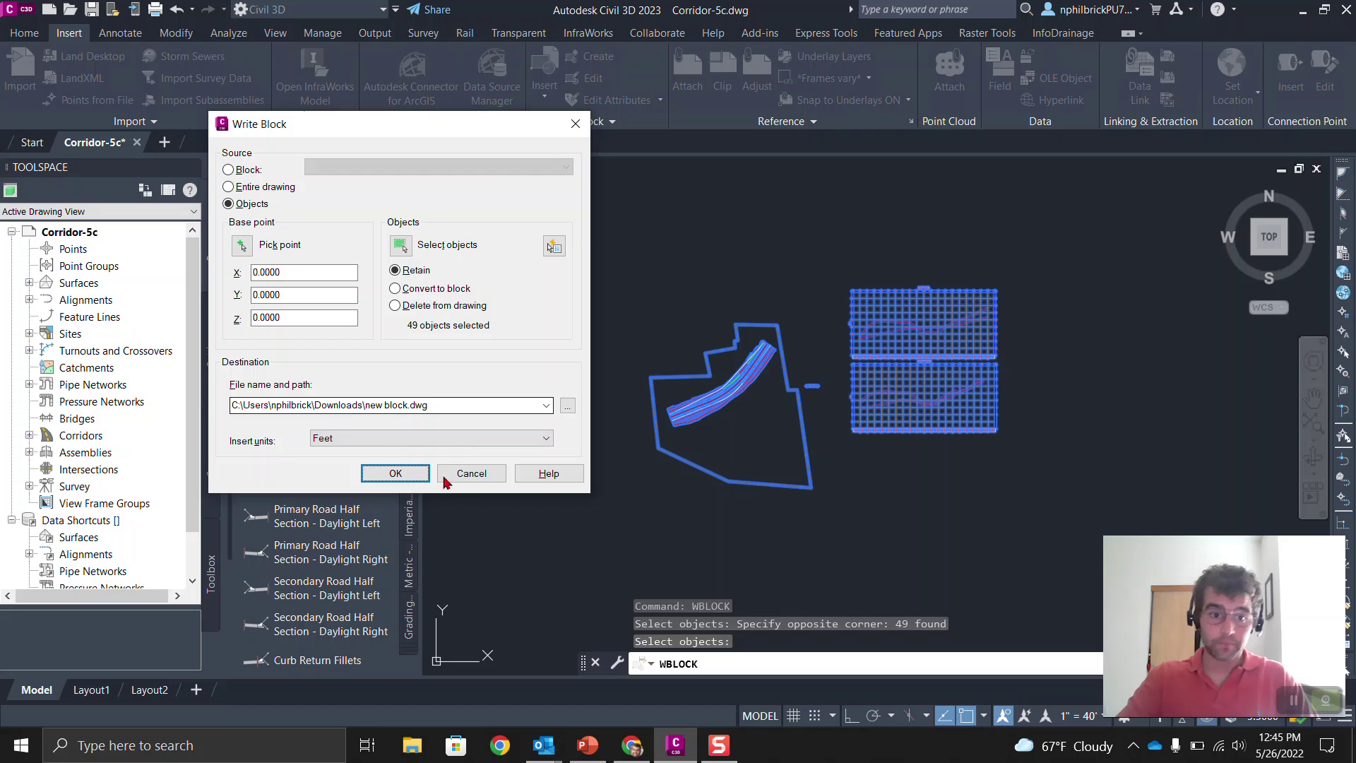
click(388, 475)
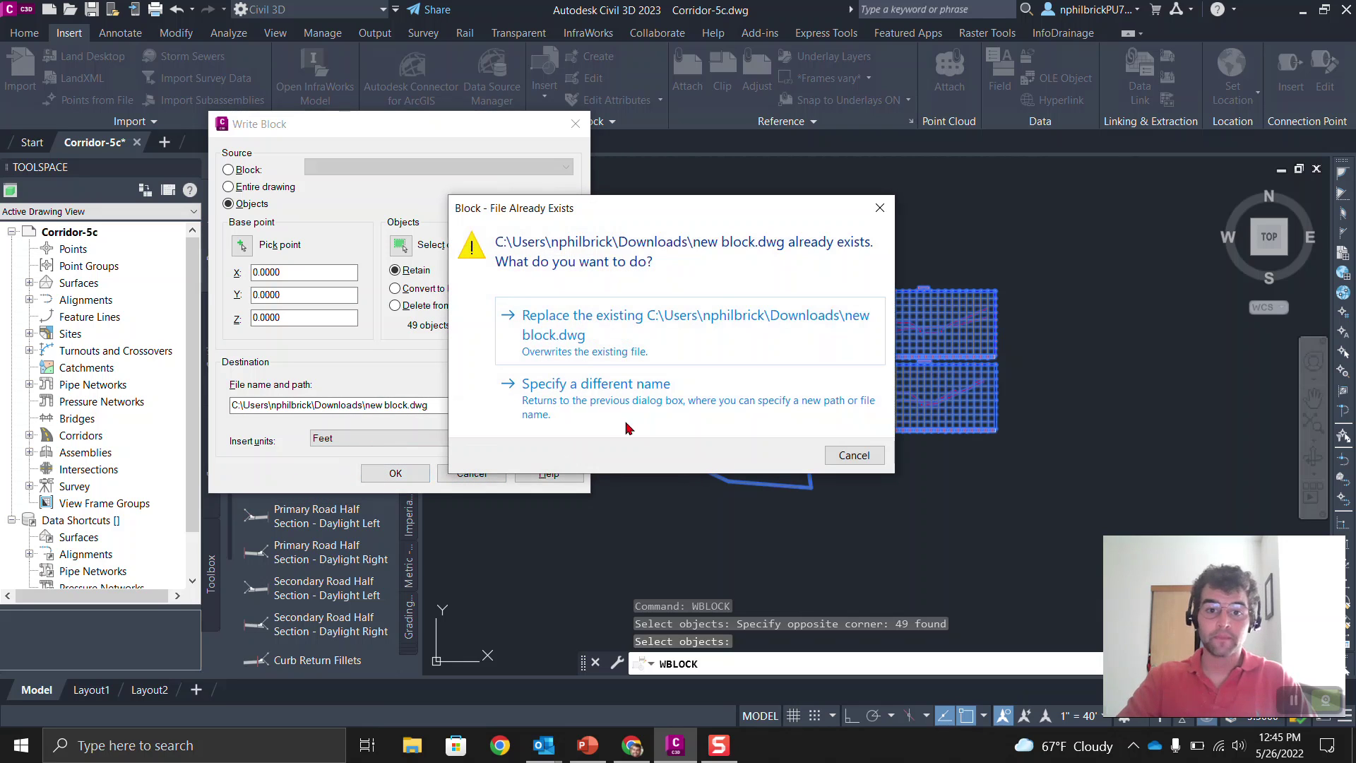
click(614, 327)
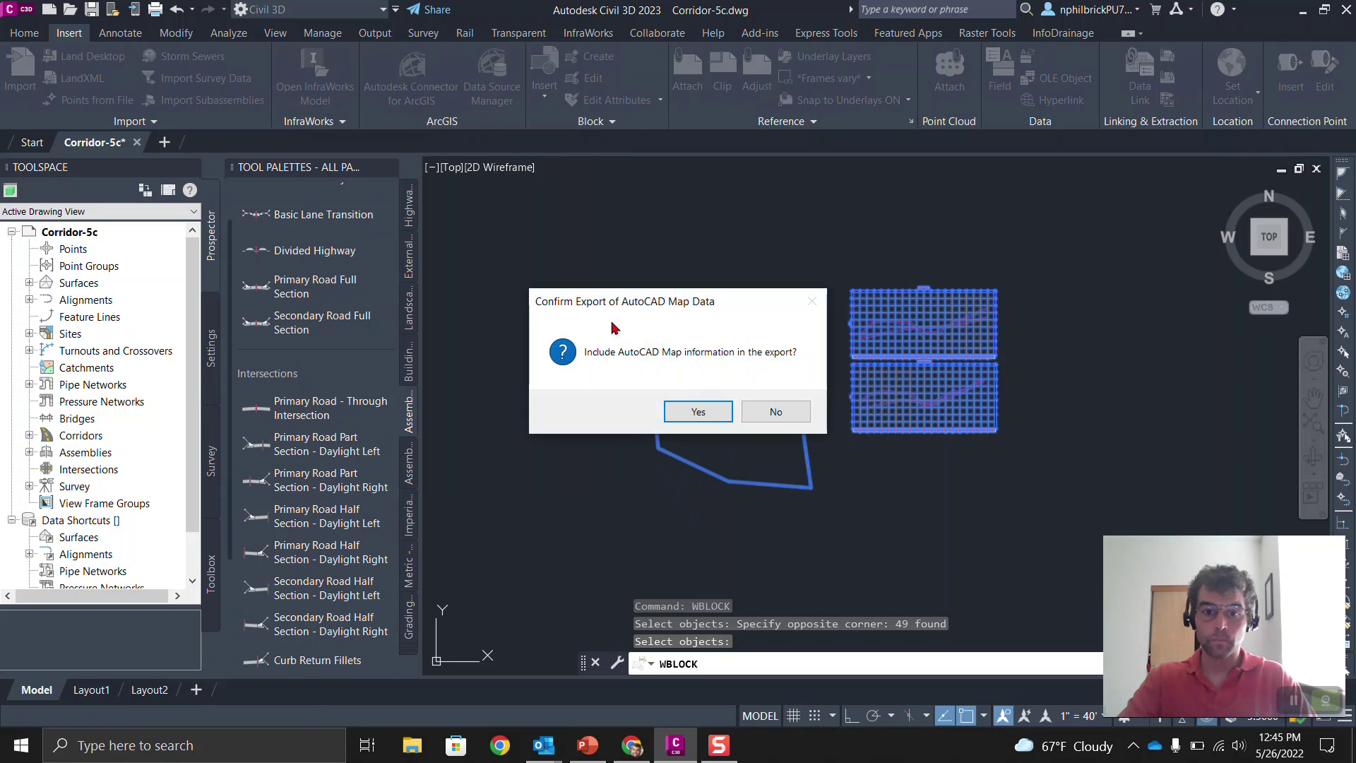
click(690, 408)
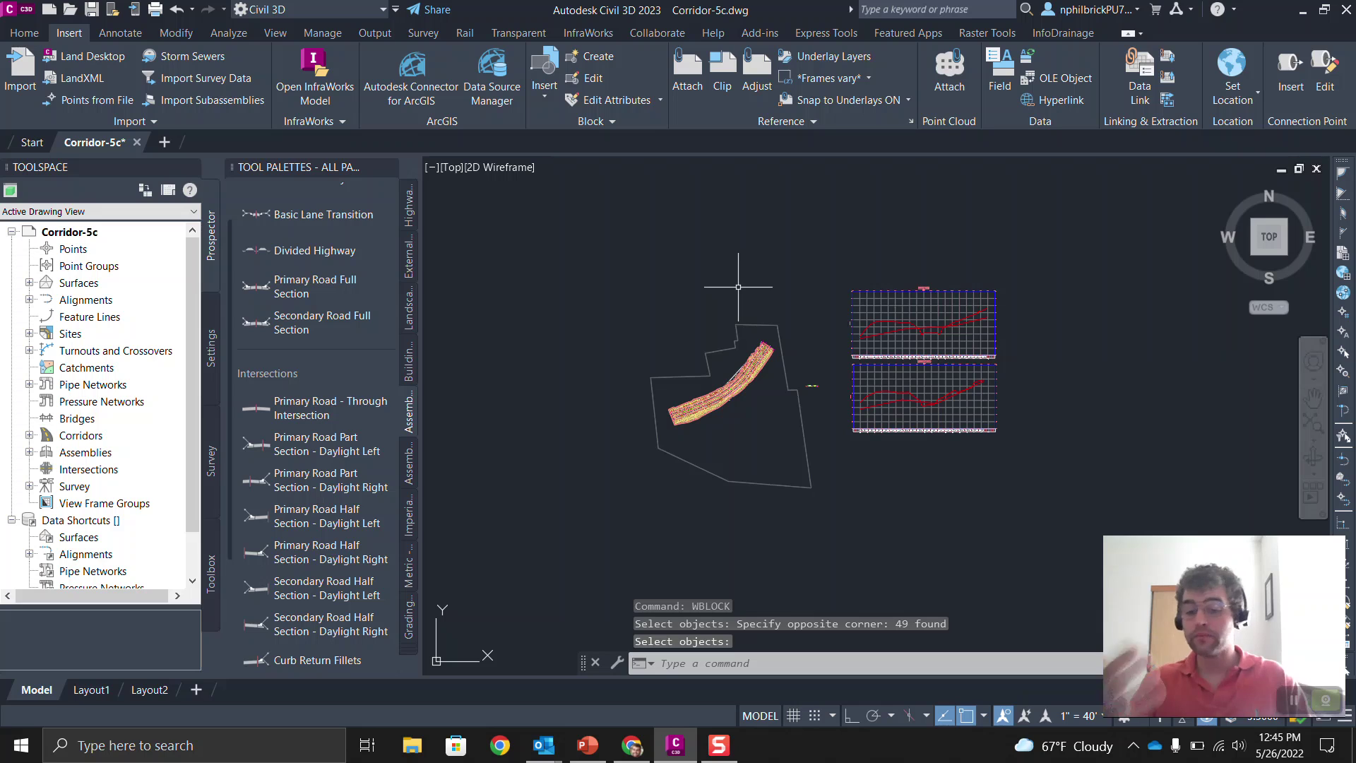
click(11, 9)
Browse to the Downloads folder and open new block.dwg.
key(Escape)
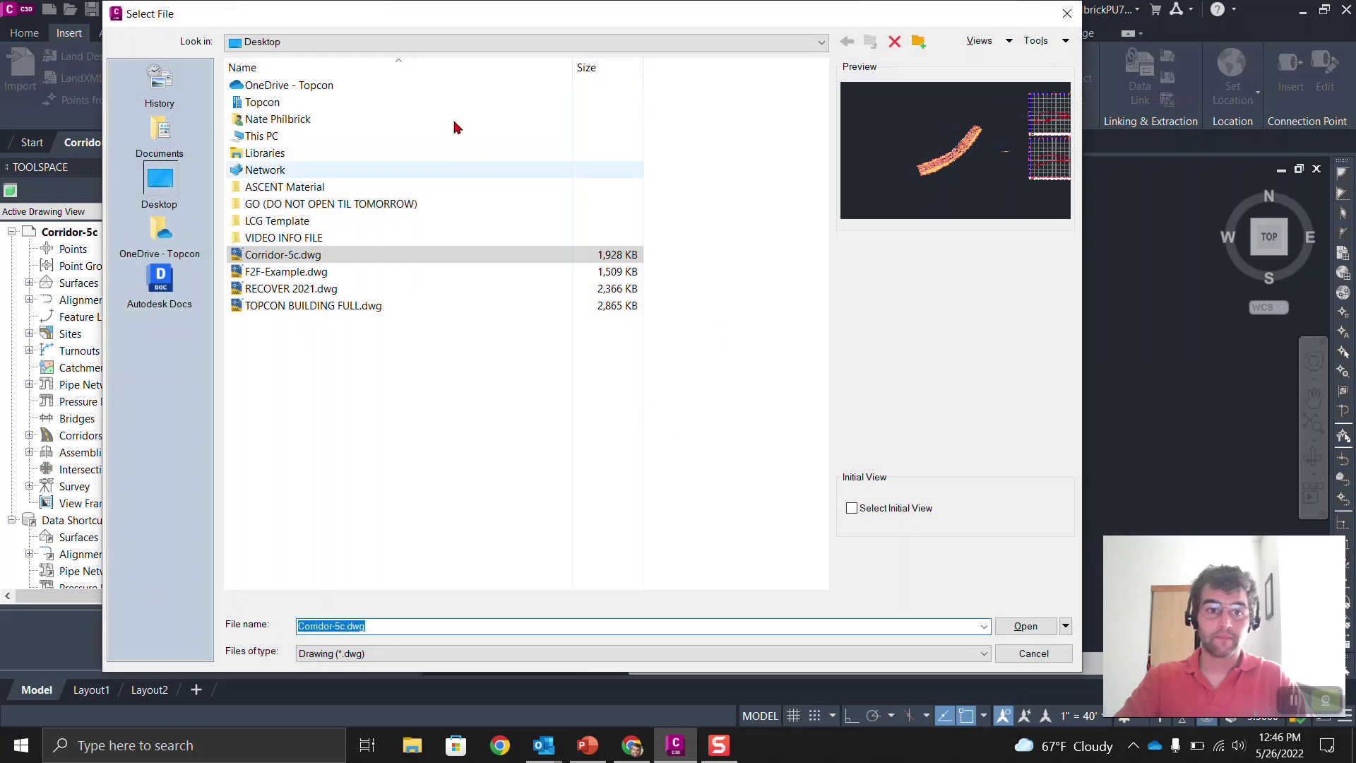
click(341, 50)
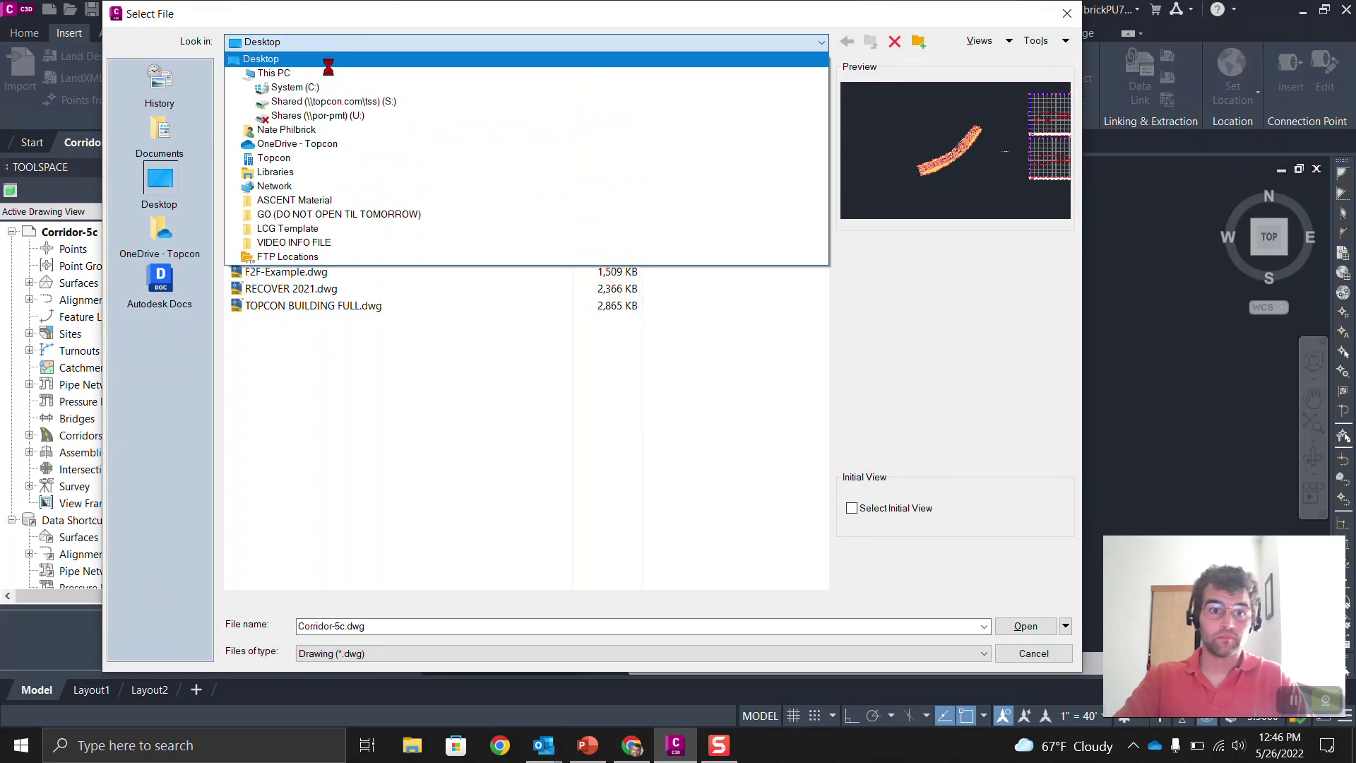
click(332, 73)
double_click(304, 156)
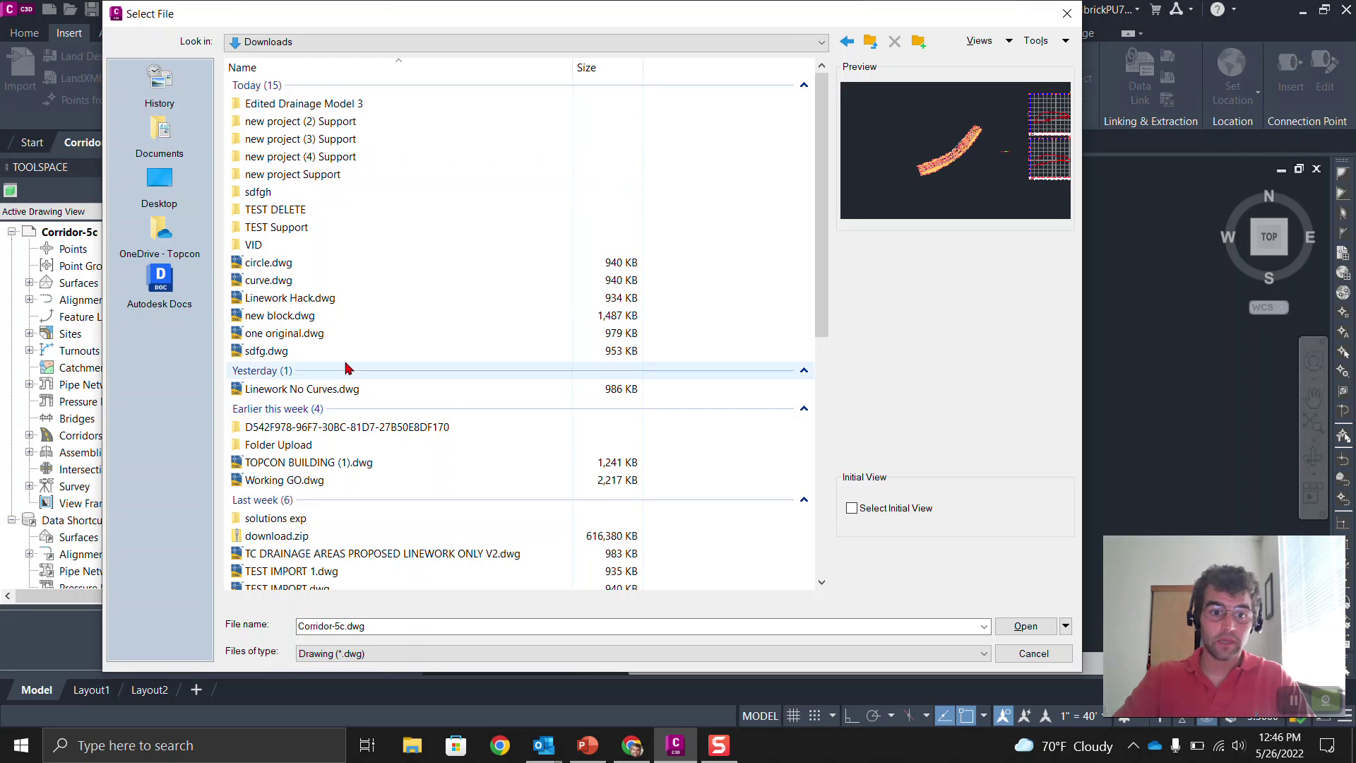
scroll(348, 367, down, 3)
scroll(347, 367, down, 6)
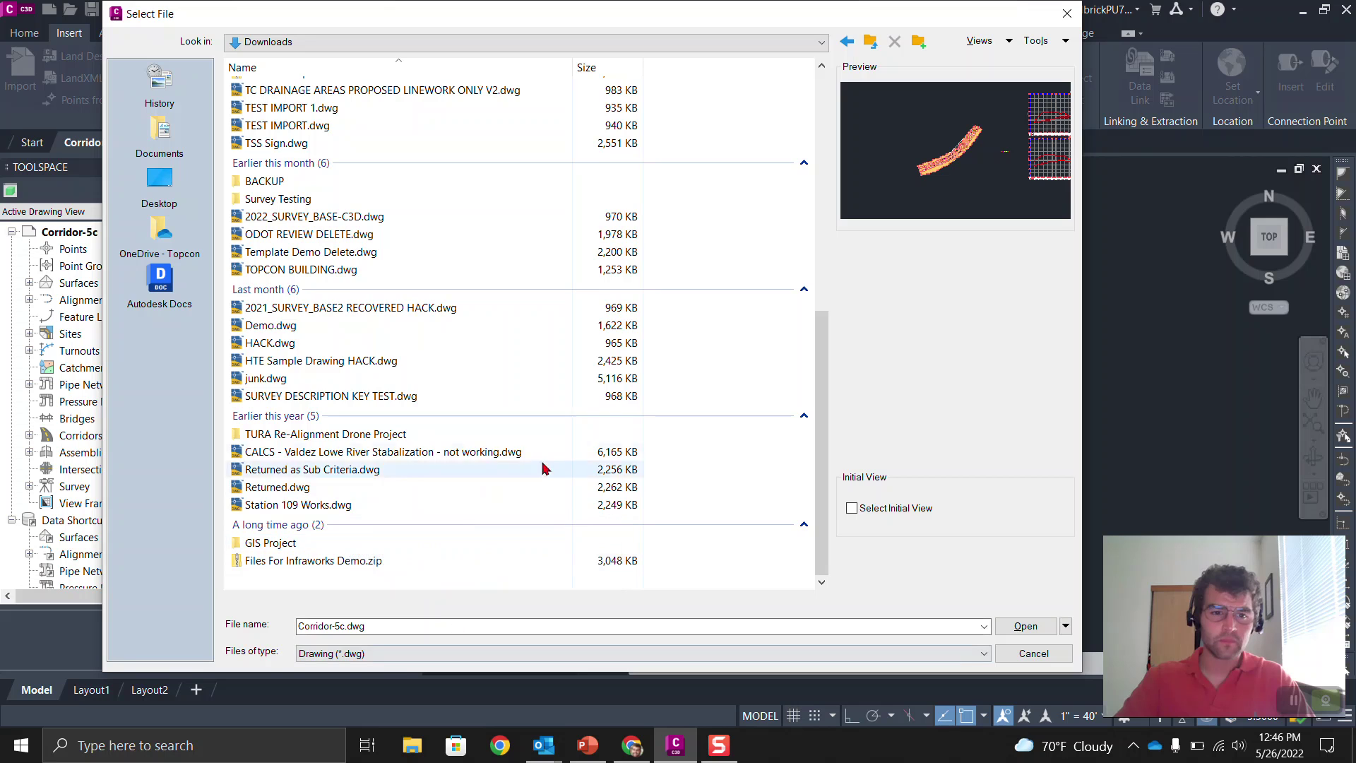
scroll(398, 452, up, 1)
scroll(396, 452, up, 4)
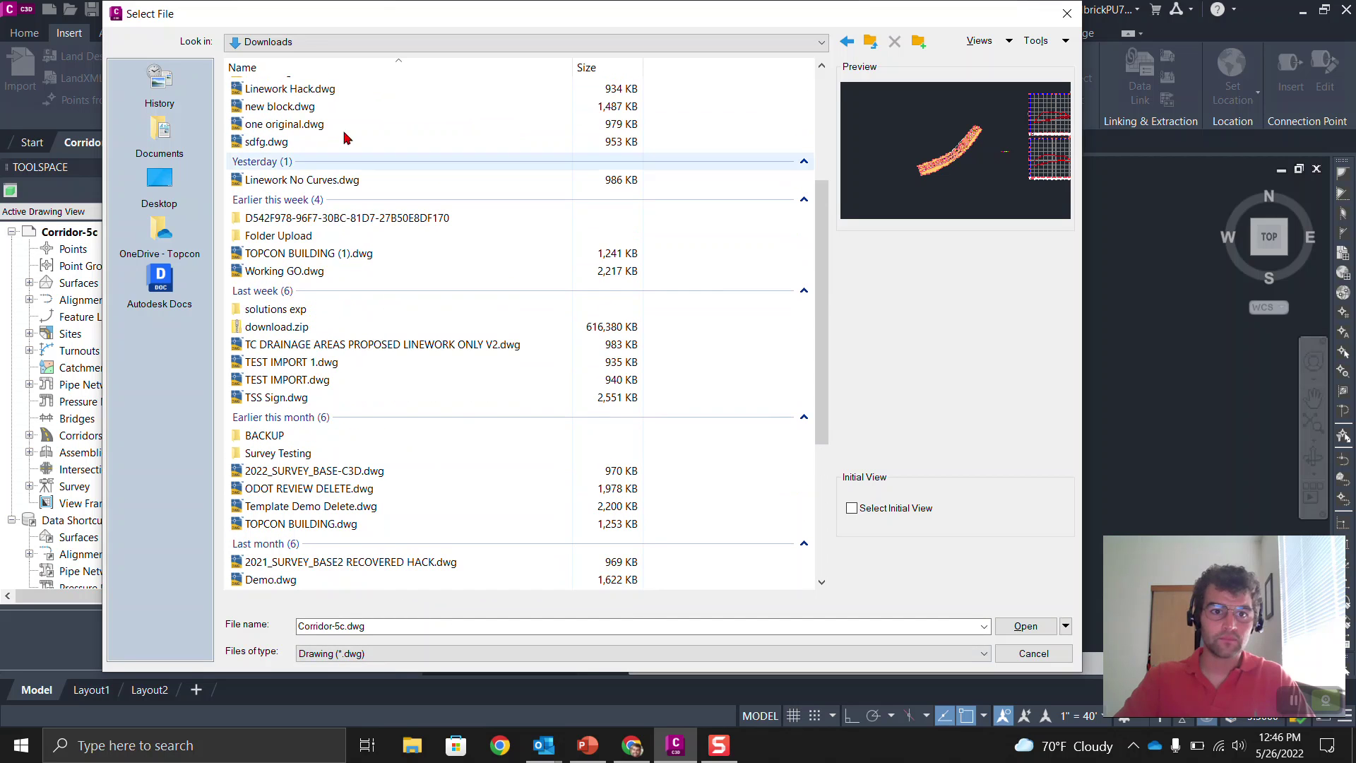
click(329, 109)
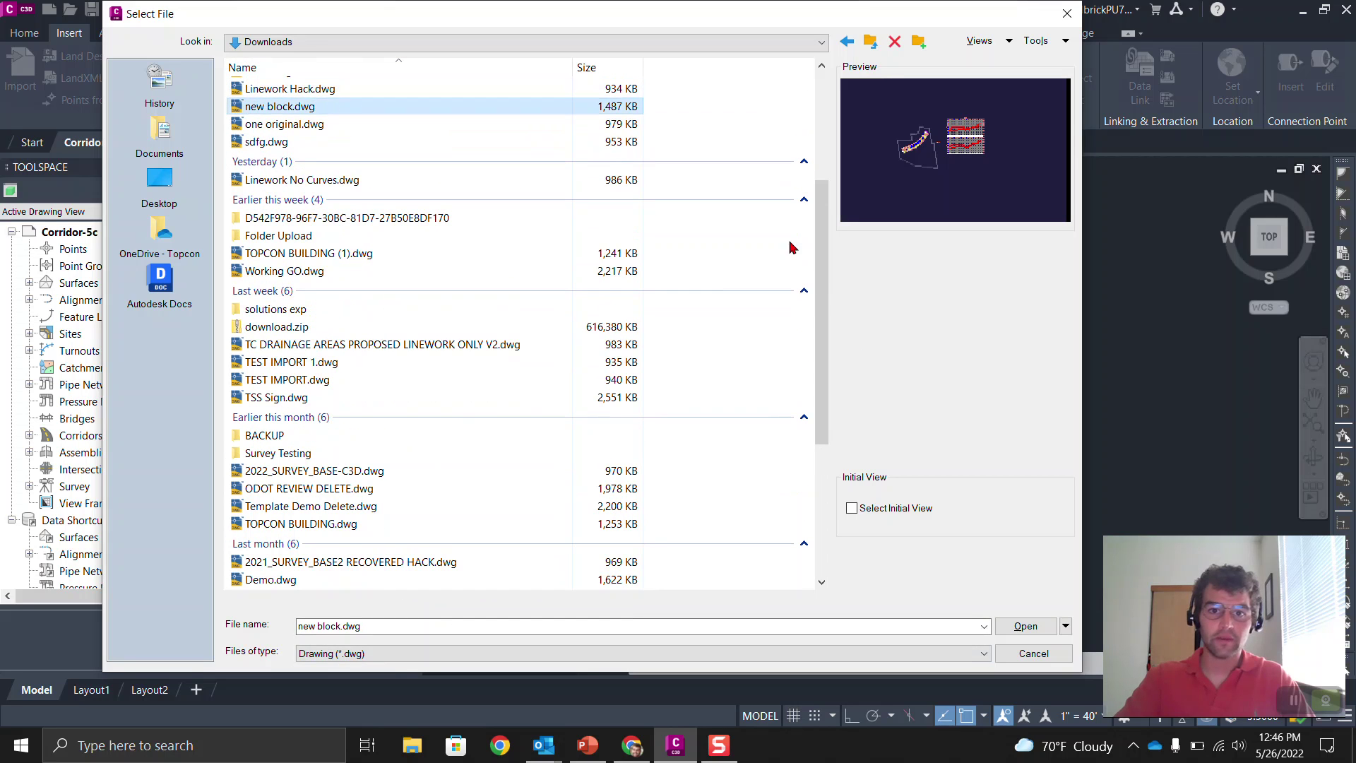
click(1025, 627)
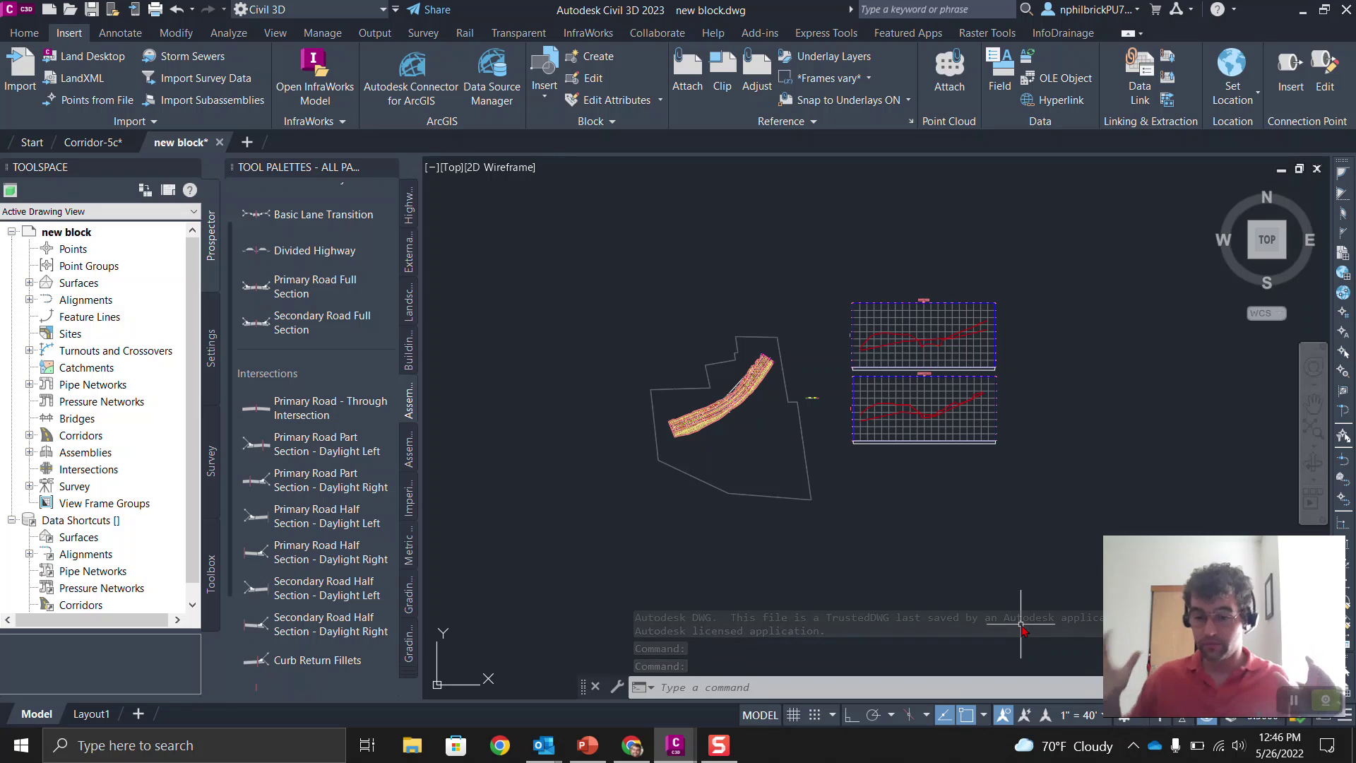
Run AUDIT on new block.dwg with error fixing, getting 0 errors found.
click(779, 680)
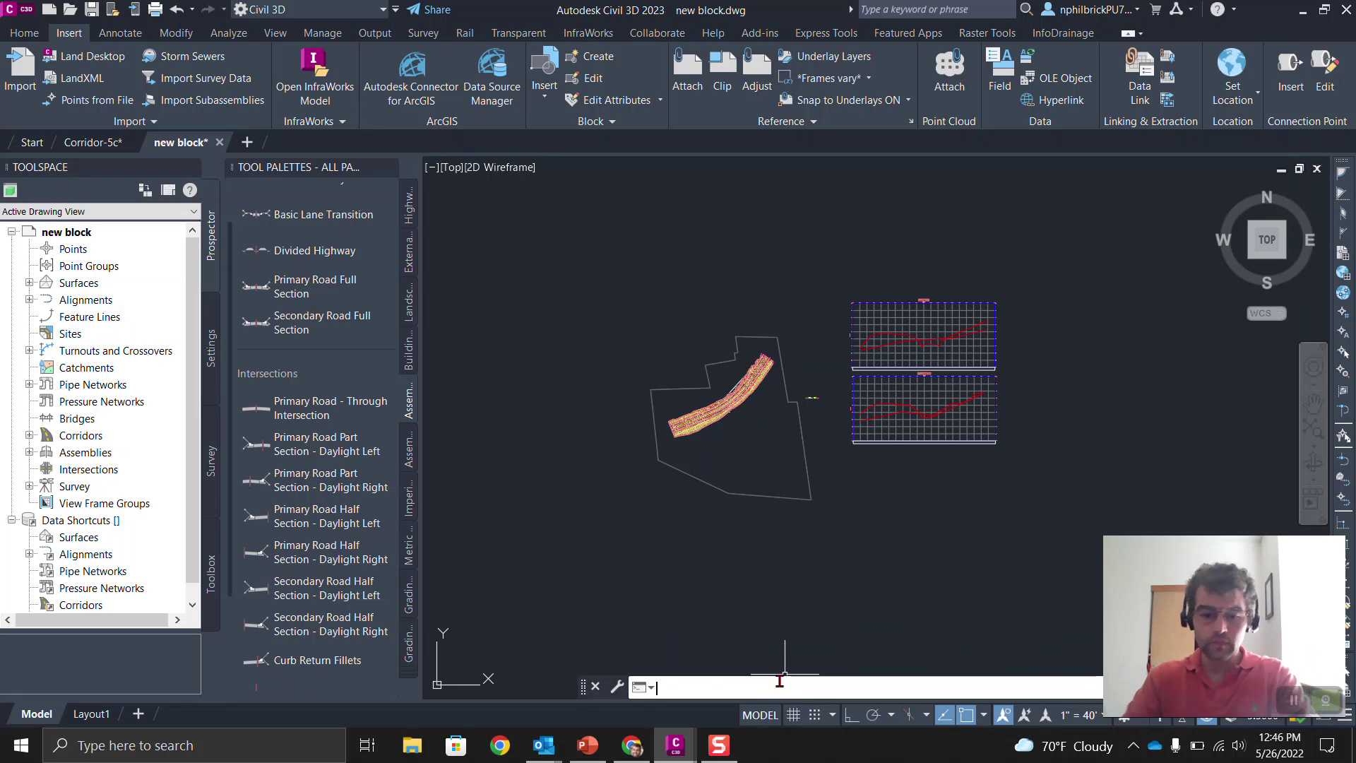
text(audit)
key(Return)
key(Return)
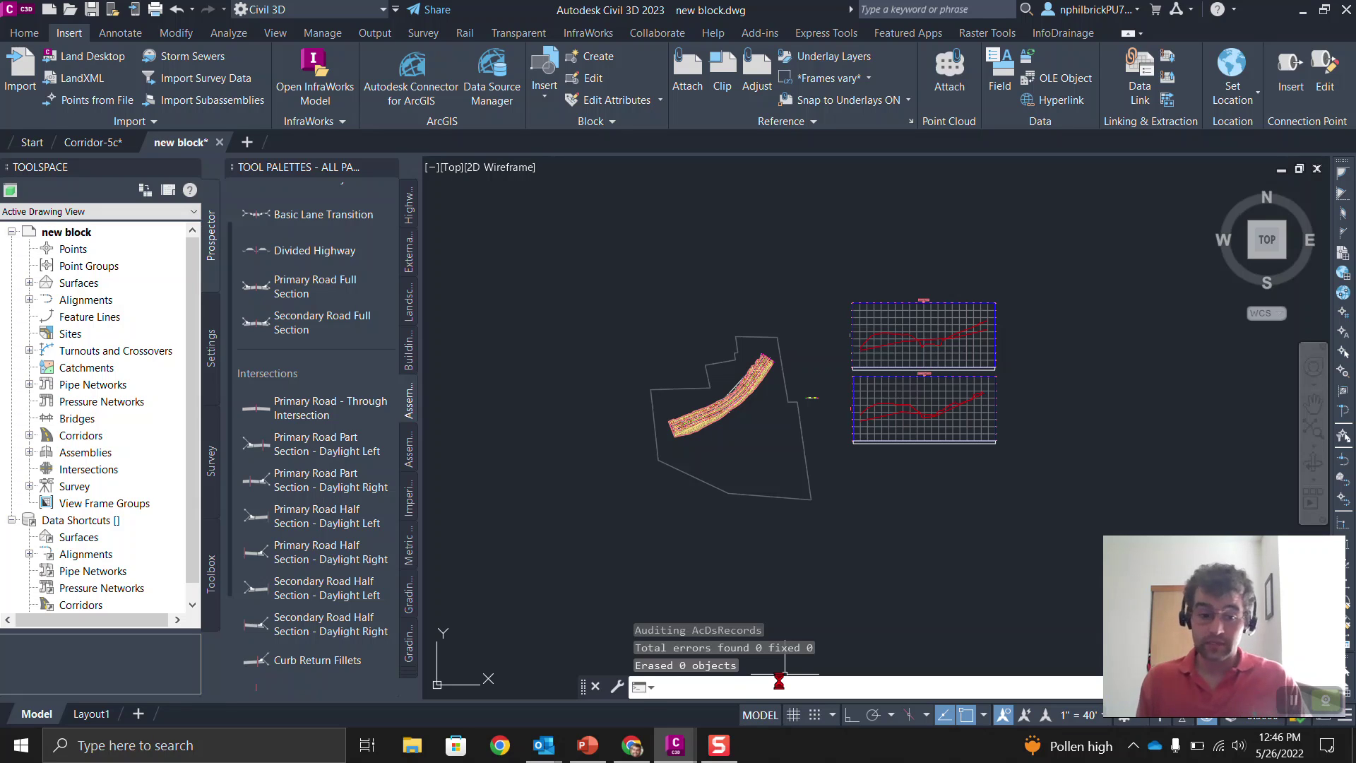
mouse_move(92, 713)
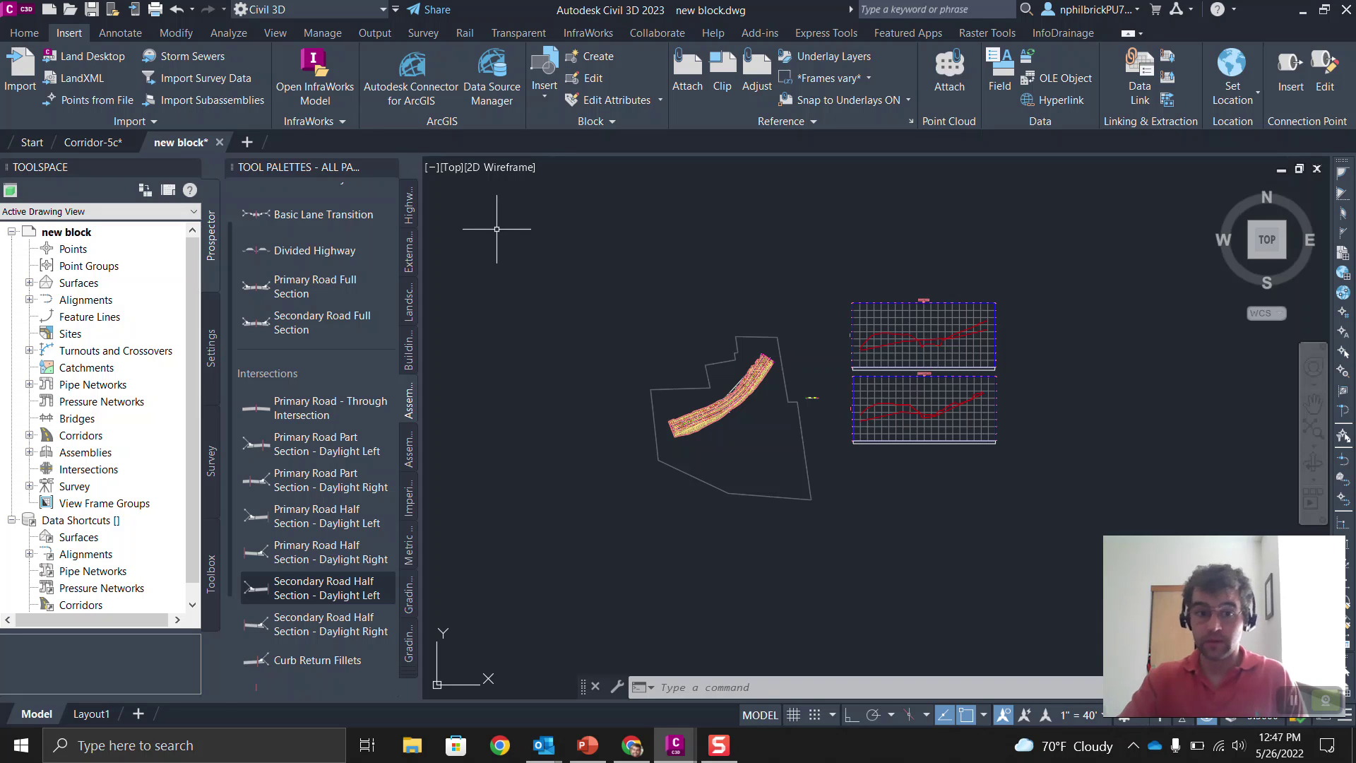
Window-select all 47 objects and use Copy with Base Point at 0,0,0.
click(532, 199)
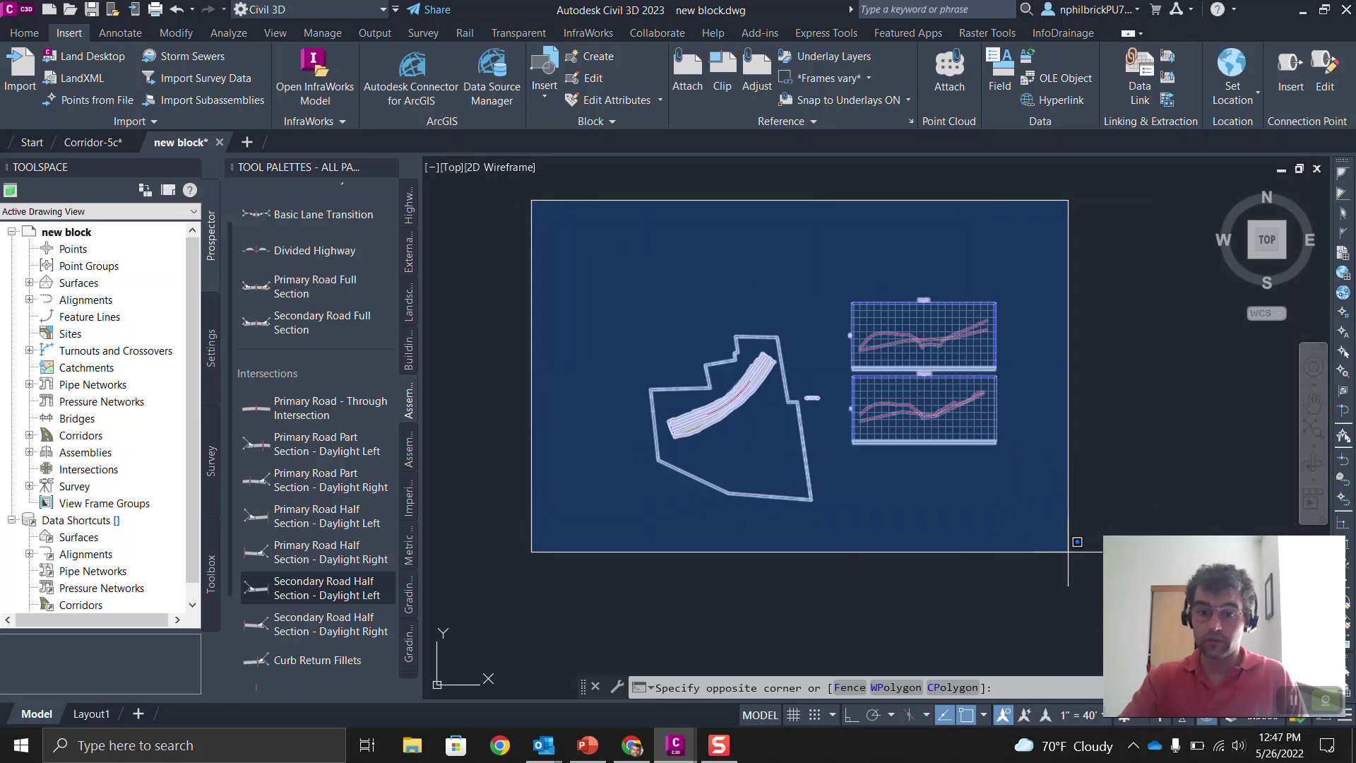
click(1068, 551)
right_click(1034, 495)
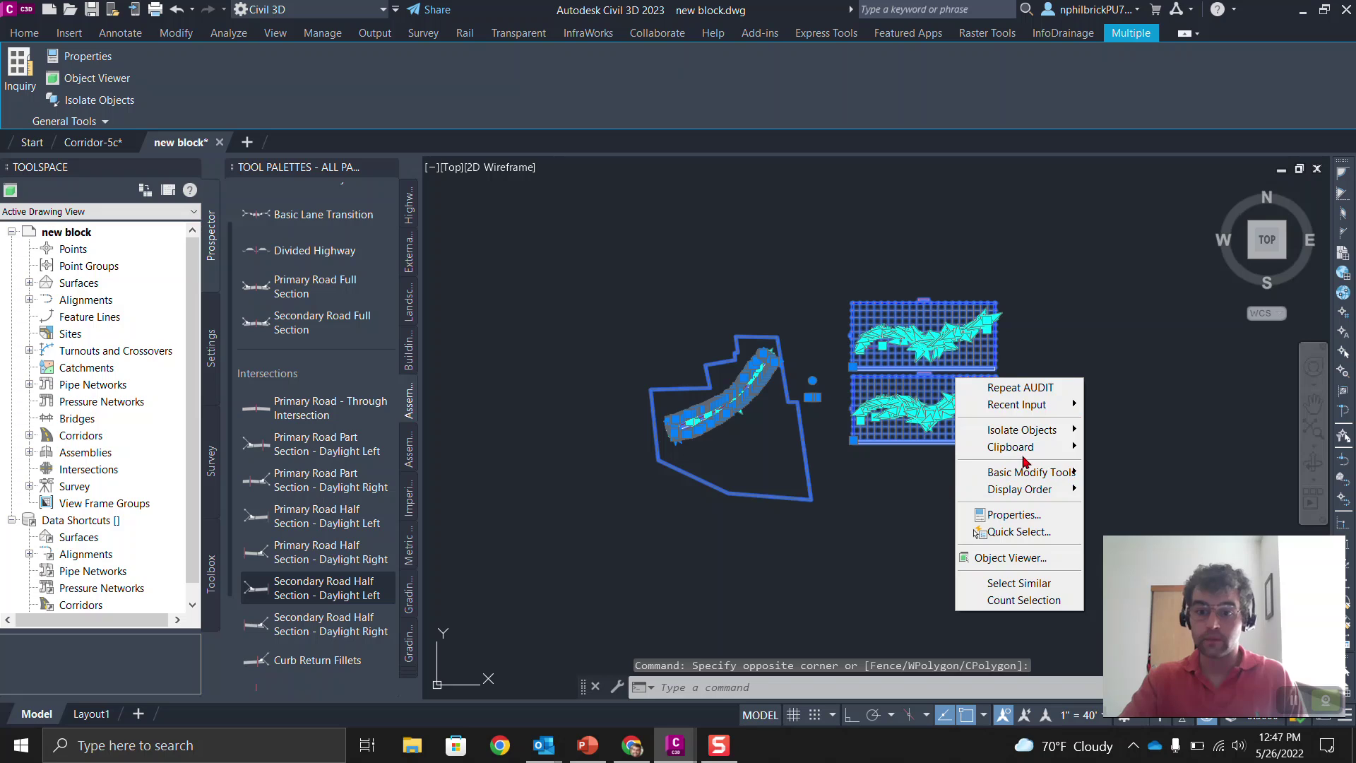
mouse_move(1021, 446)
click(1194, 485)
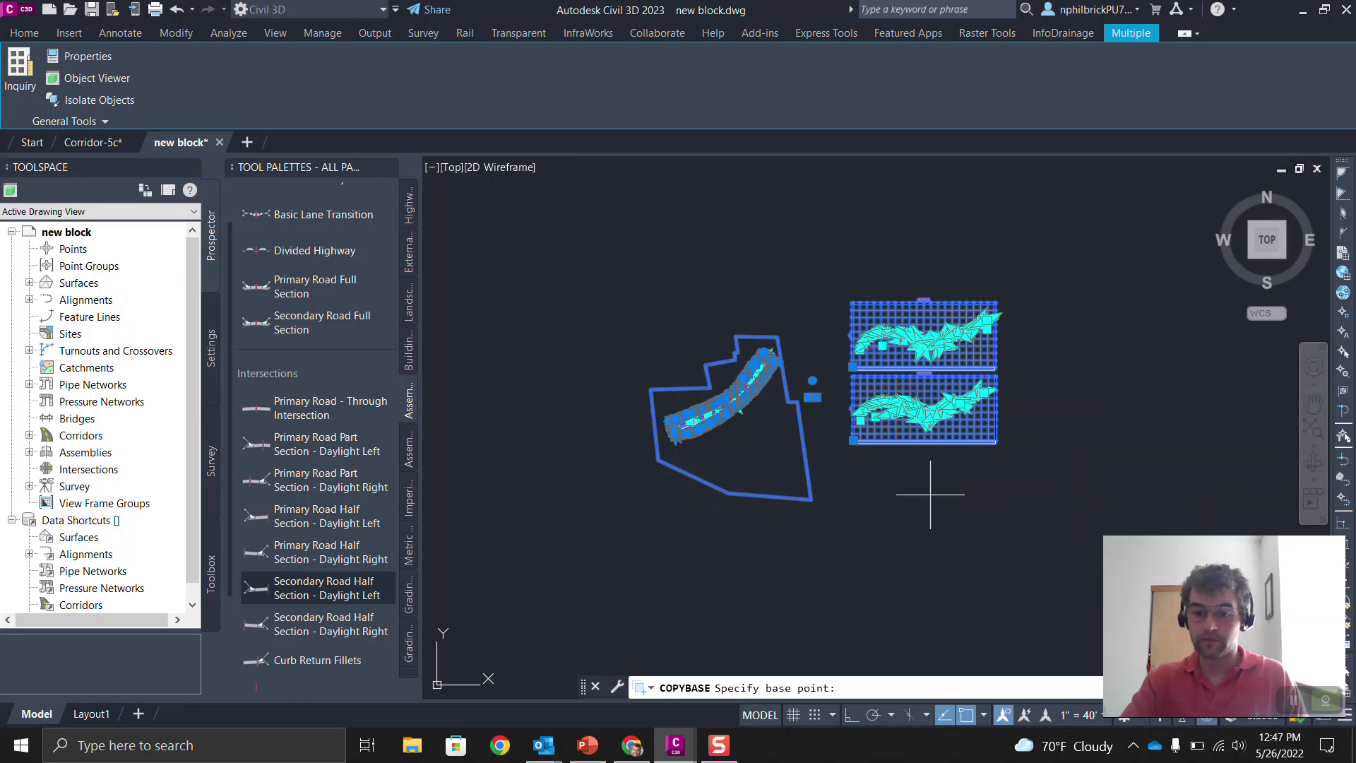
text(0,0,0)
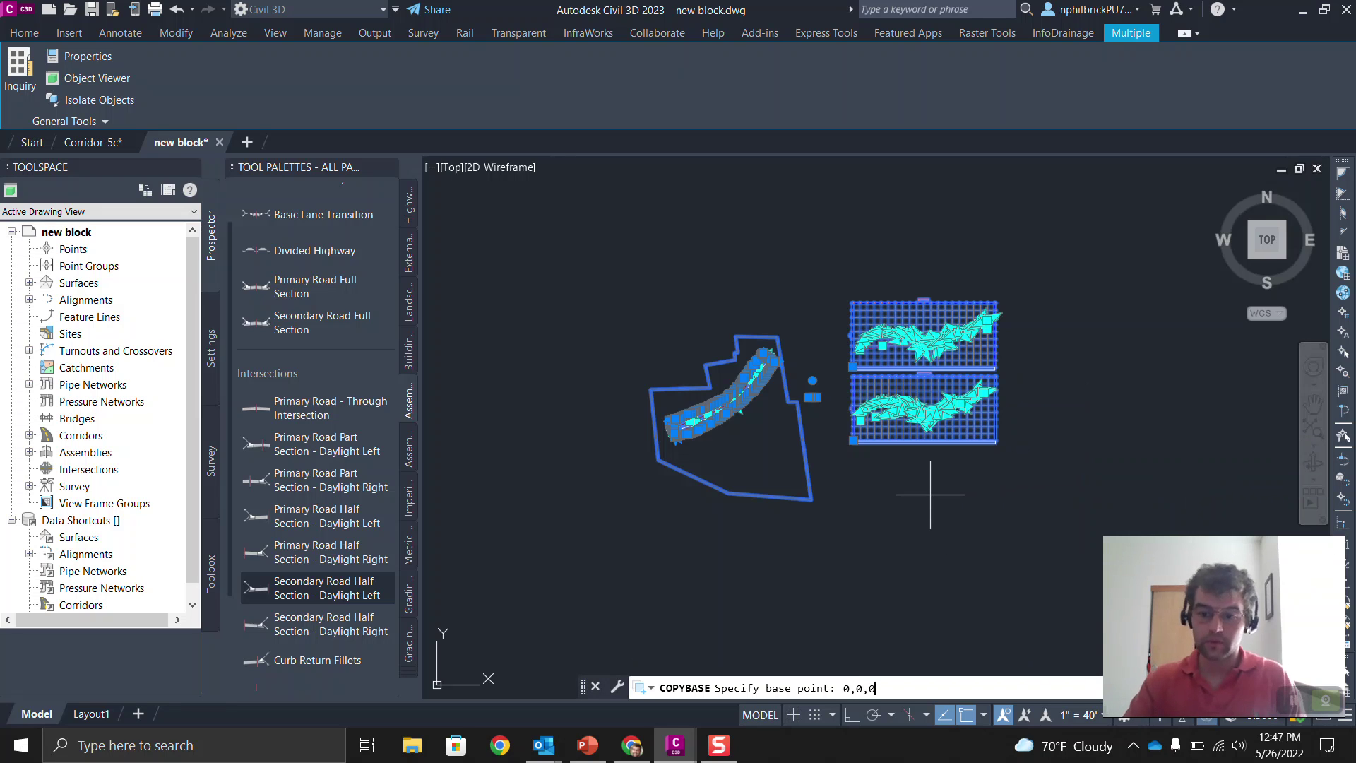
key(Return)
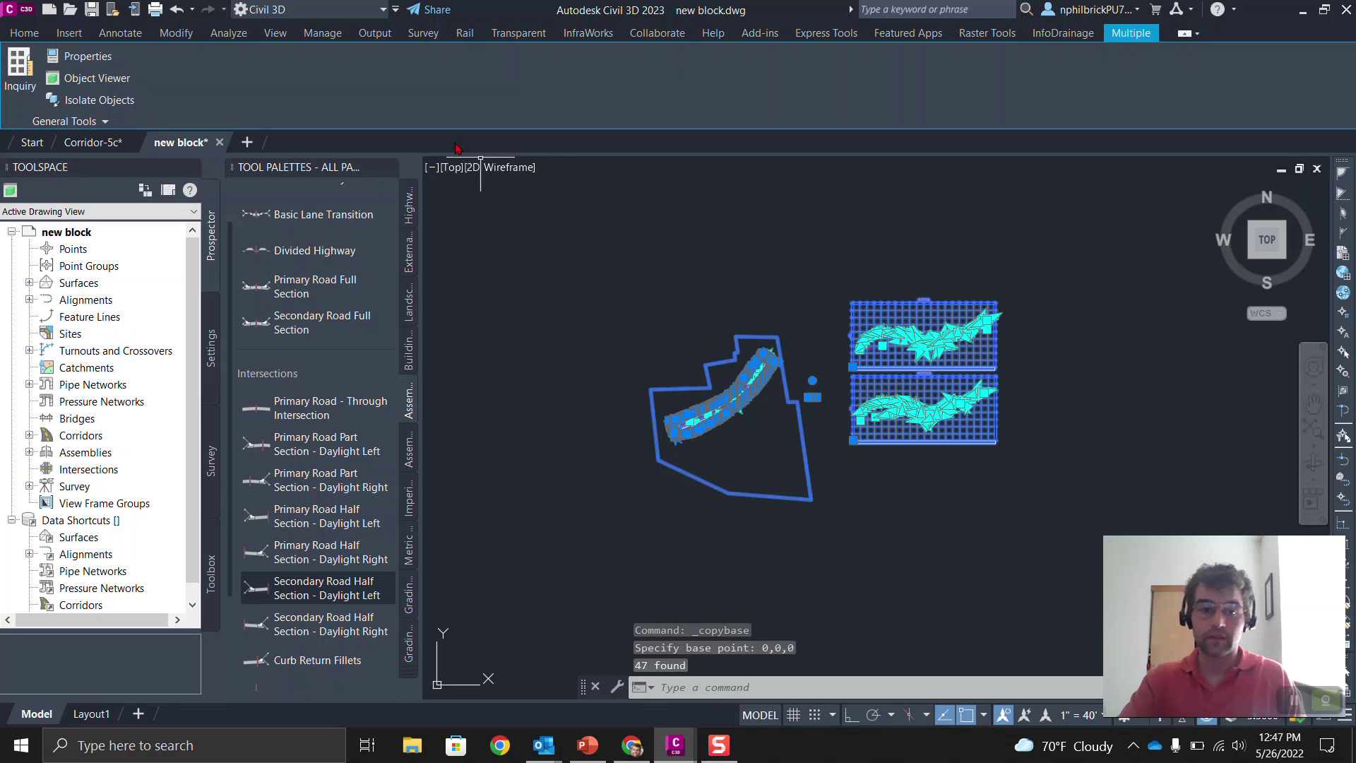
Start a new drawing, paste the copied corridor objects at insertion point 0,0,0, and zoom extents.
click(246, 144)
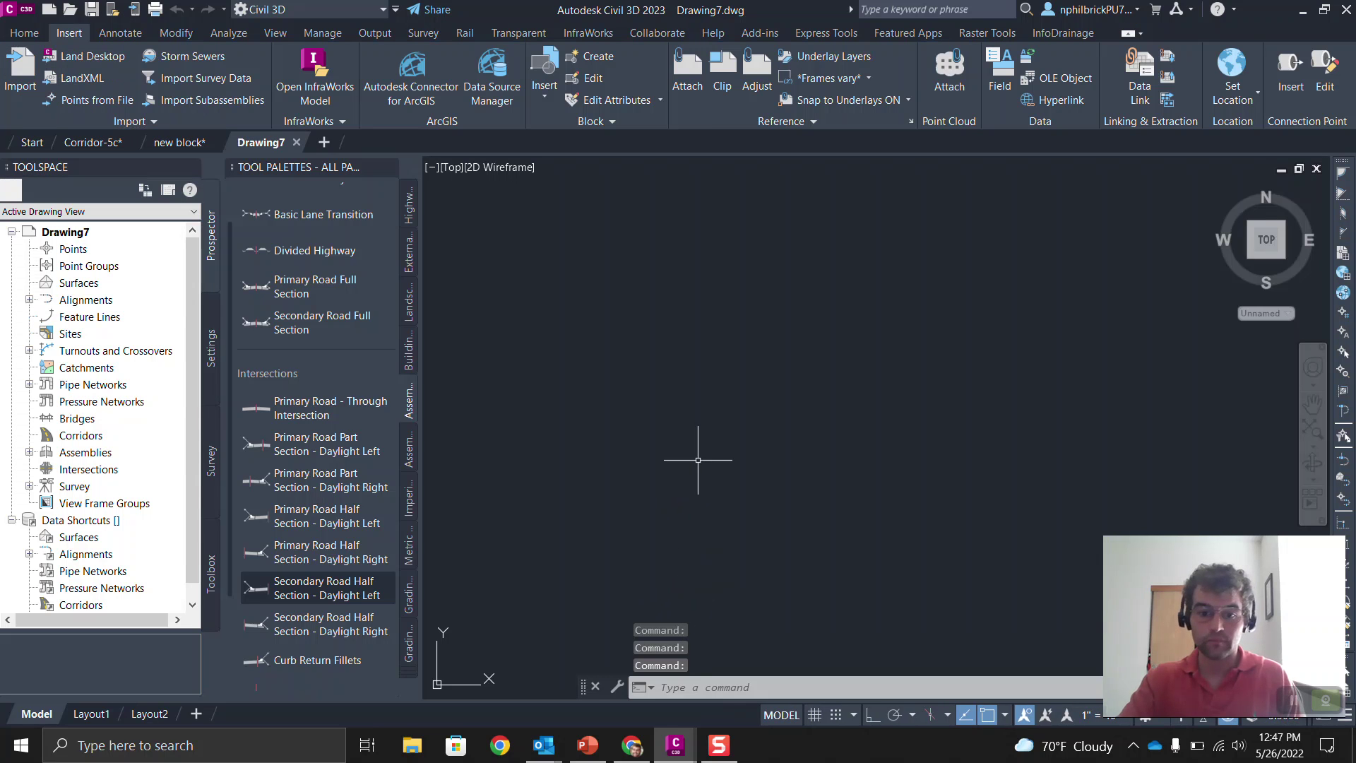
right_click(702, 493)
mouse_move(750, 460)
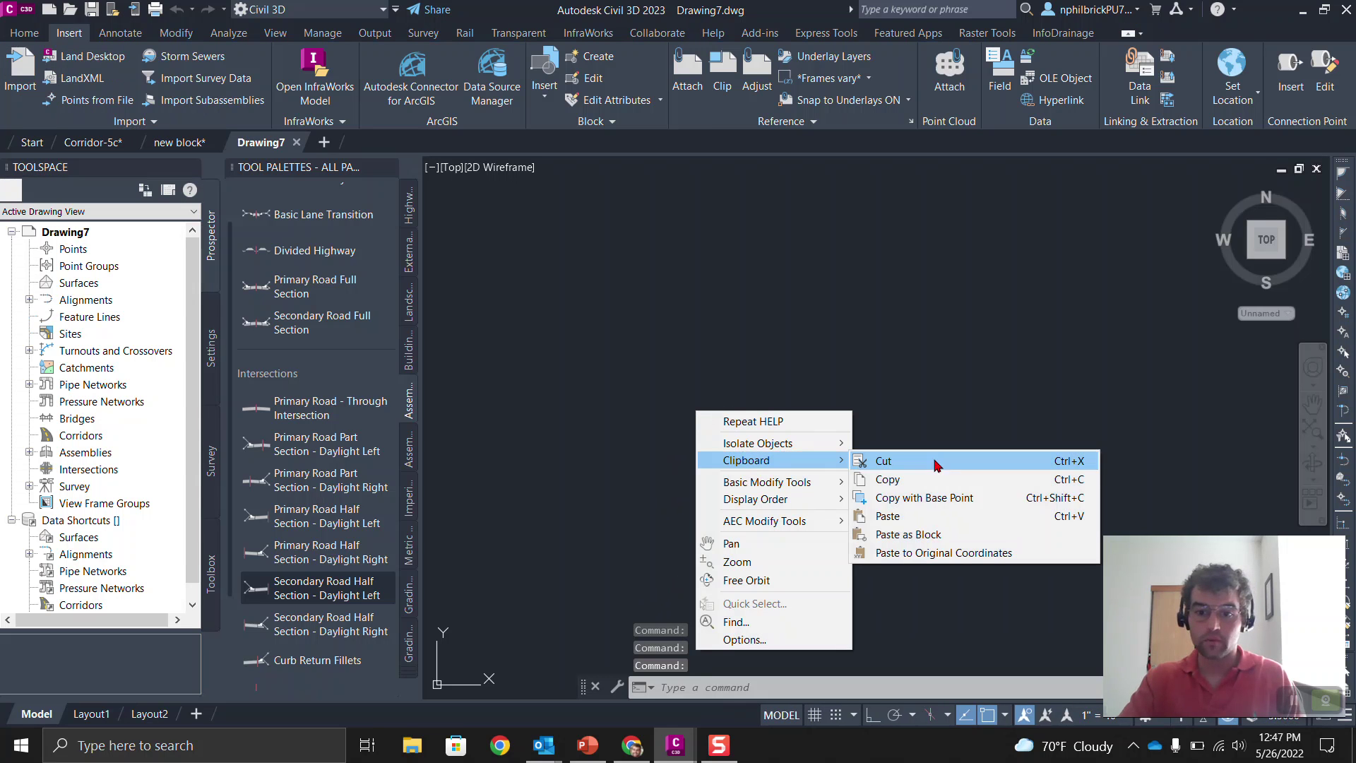
click(923, 516)
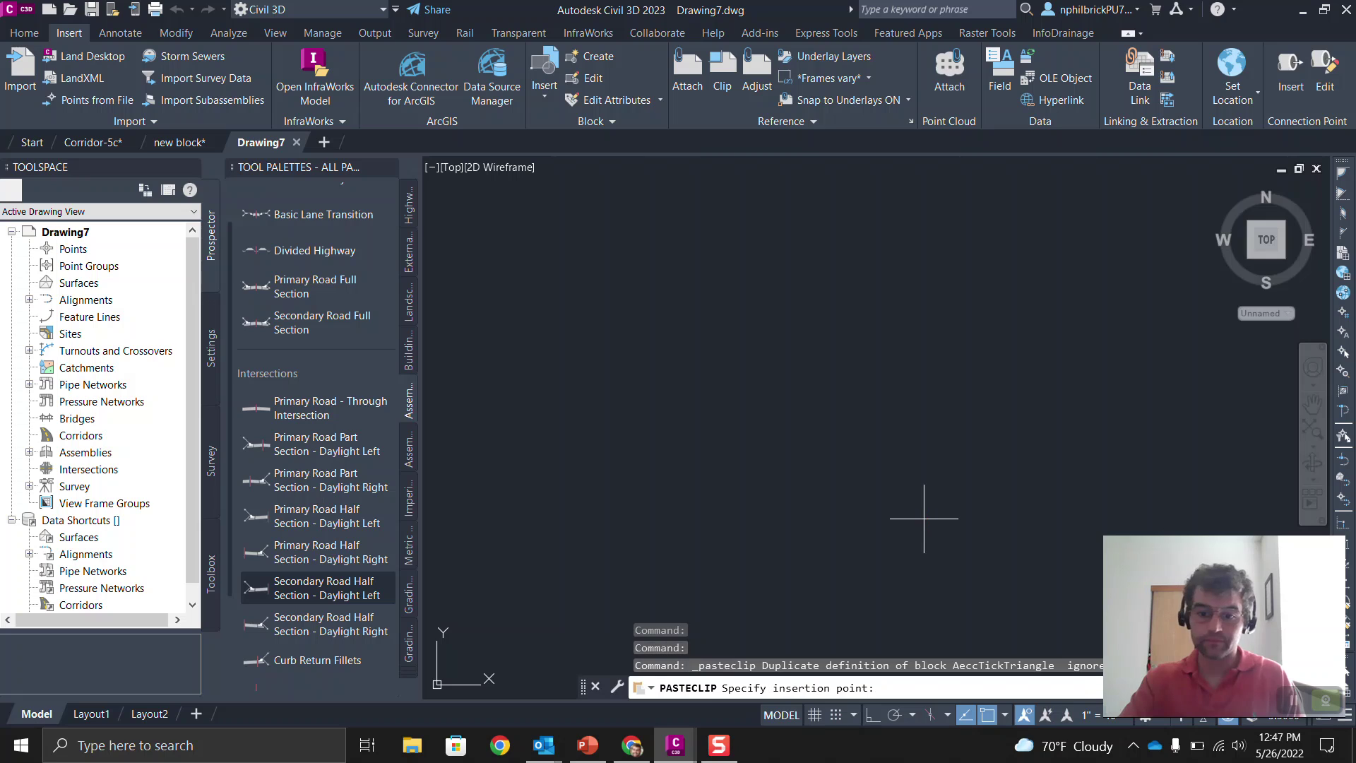
text(0,0,0)
key(Return)
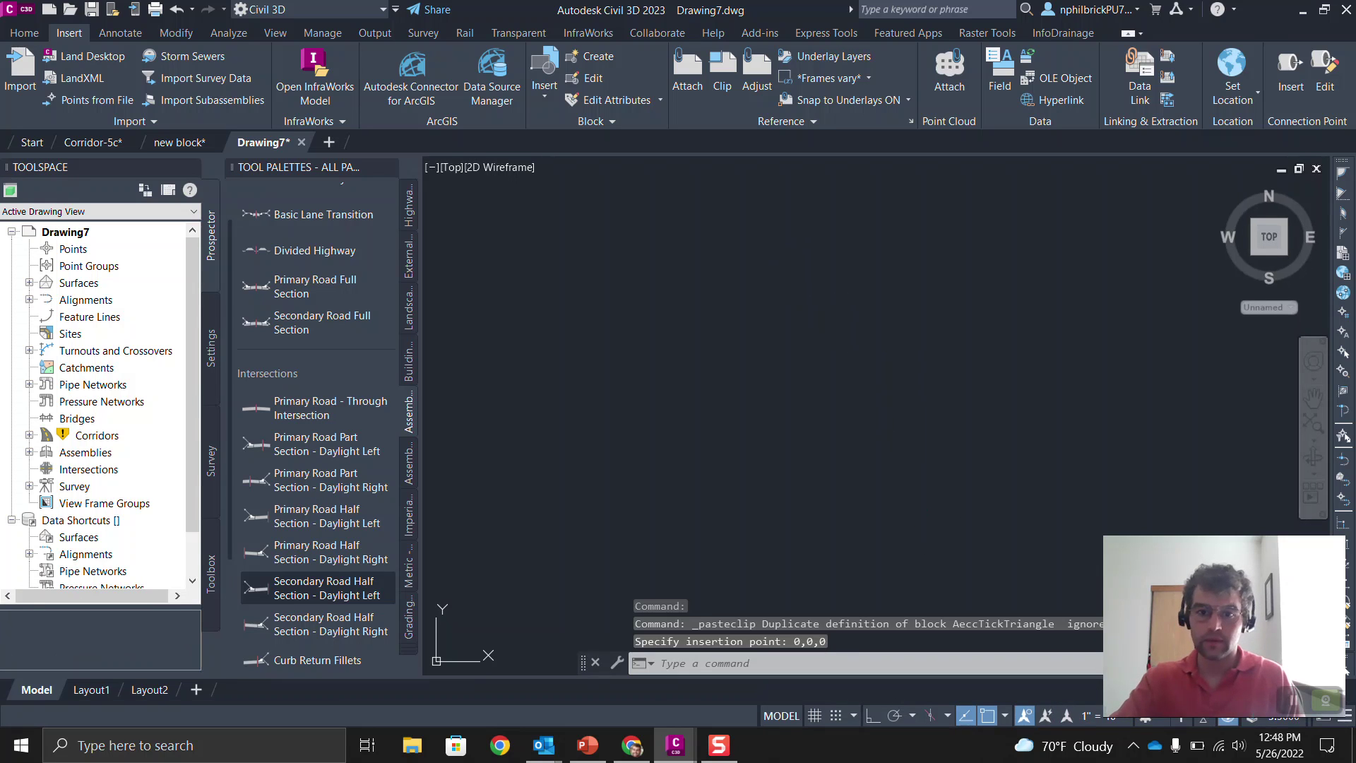
middle_click(765, 243)
middle_click(766, 242)
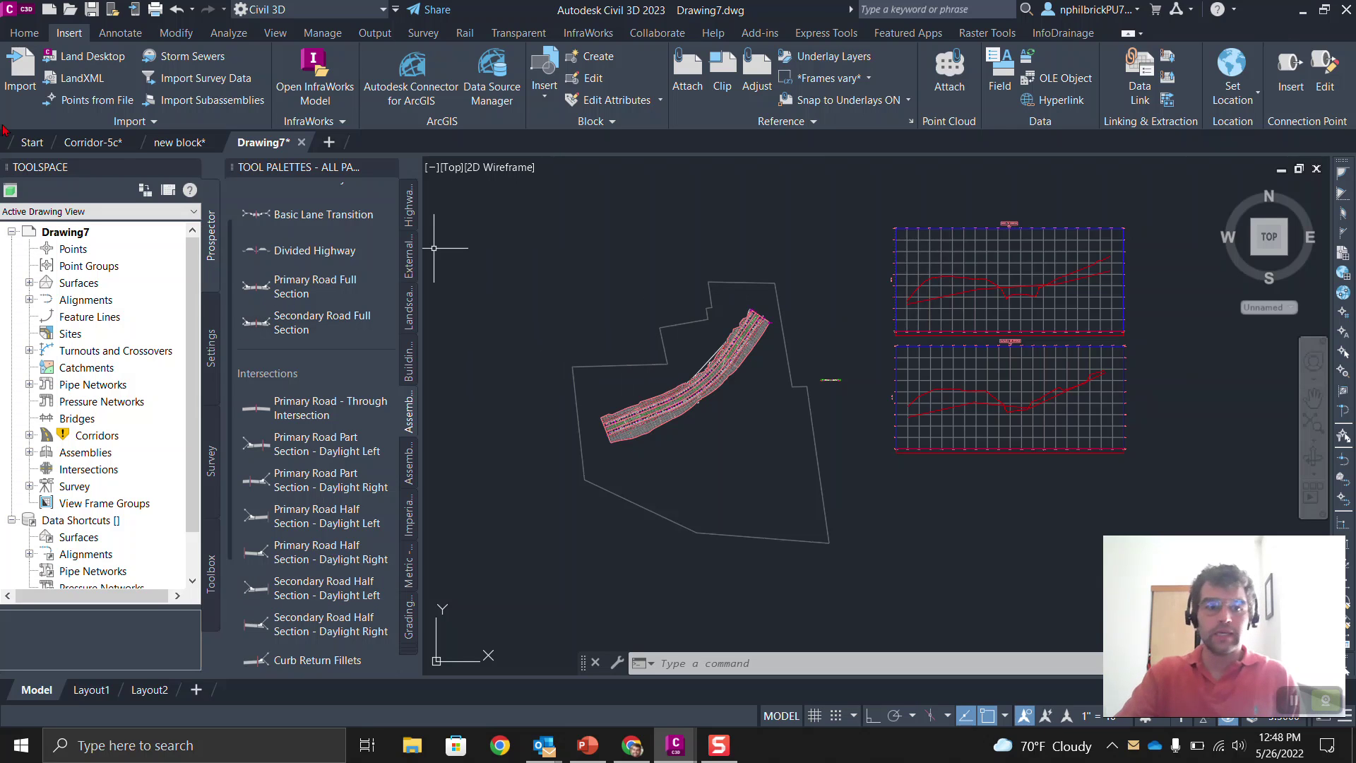
Return to the Corridor-5c drawing after reviewing the pasted objects in Drawing7.
click(73, 145)
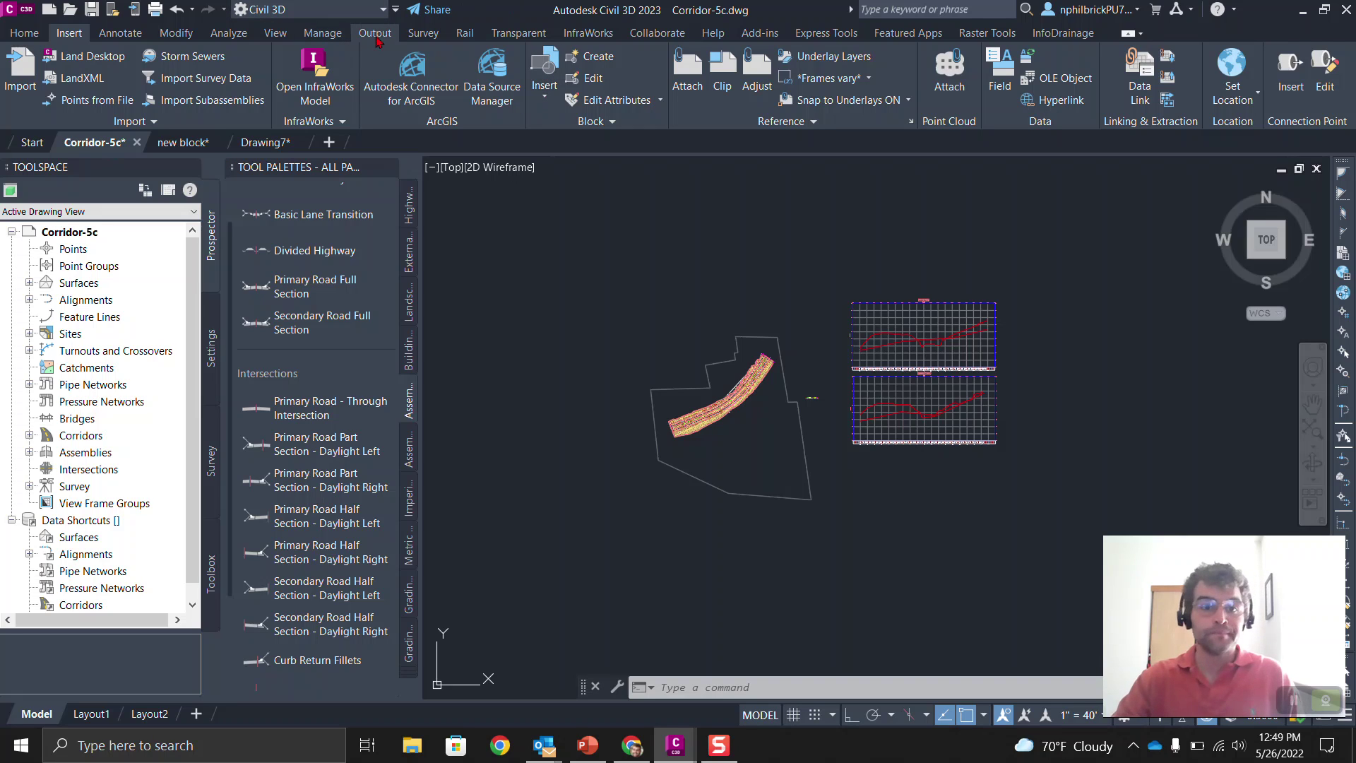
Expand Surfaces and Alignments in Prospector and select the Centerline, Left and Right alignments.
click(29, 283)
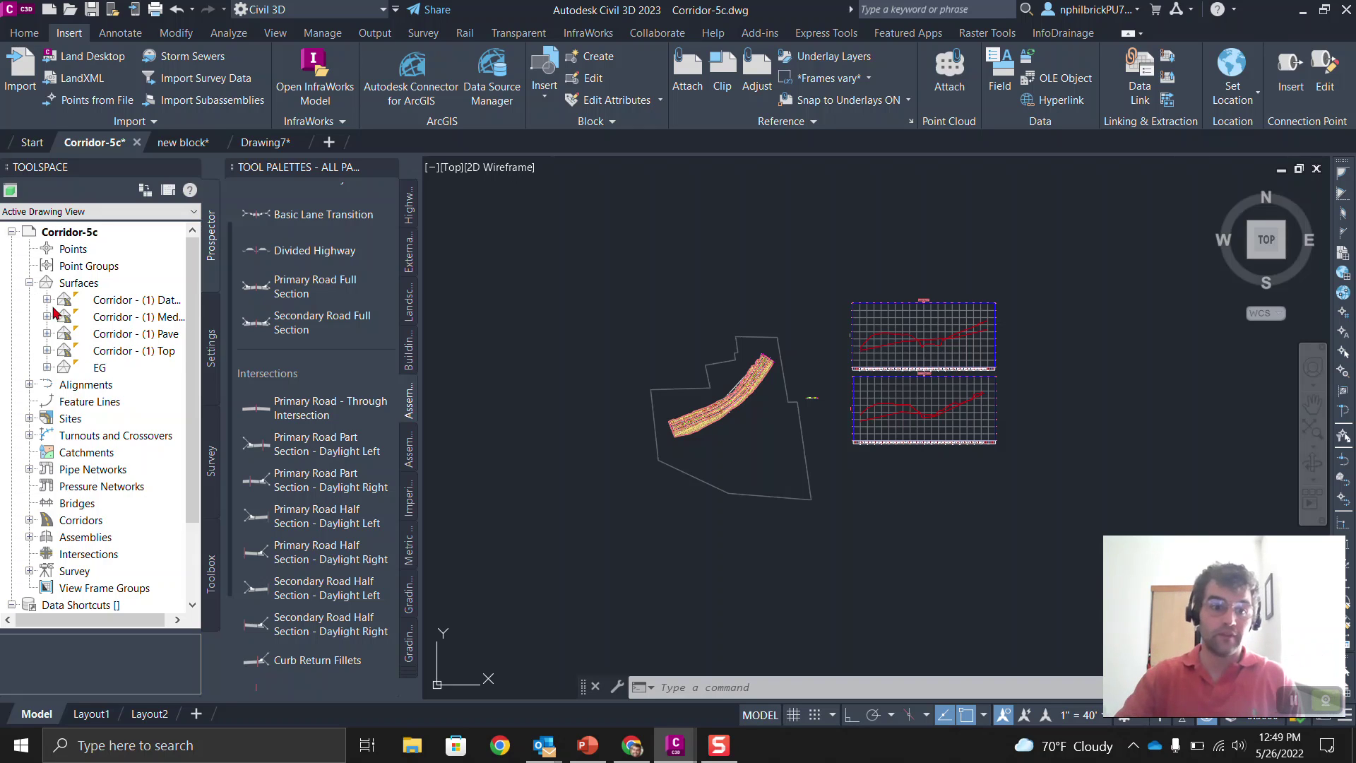
click(30, 385)
click(46, 401)
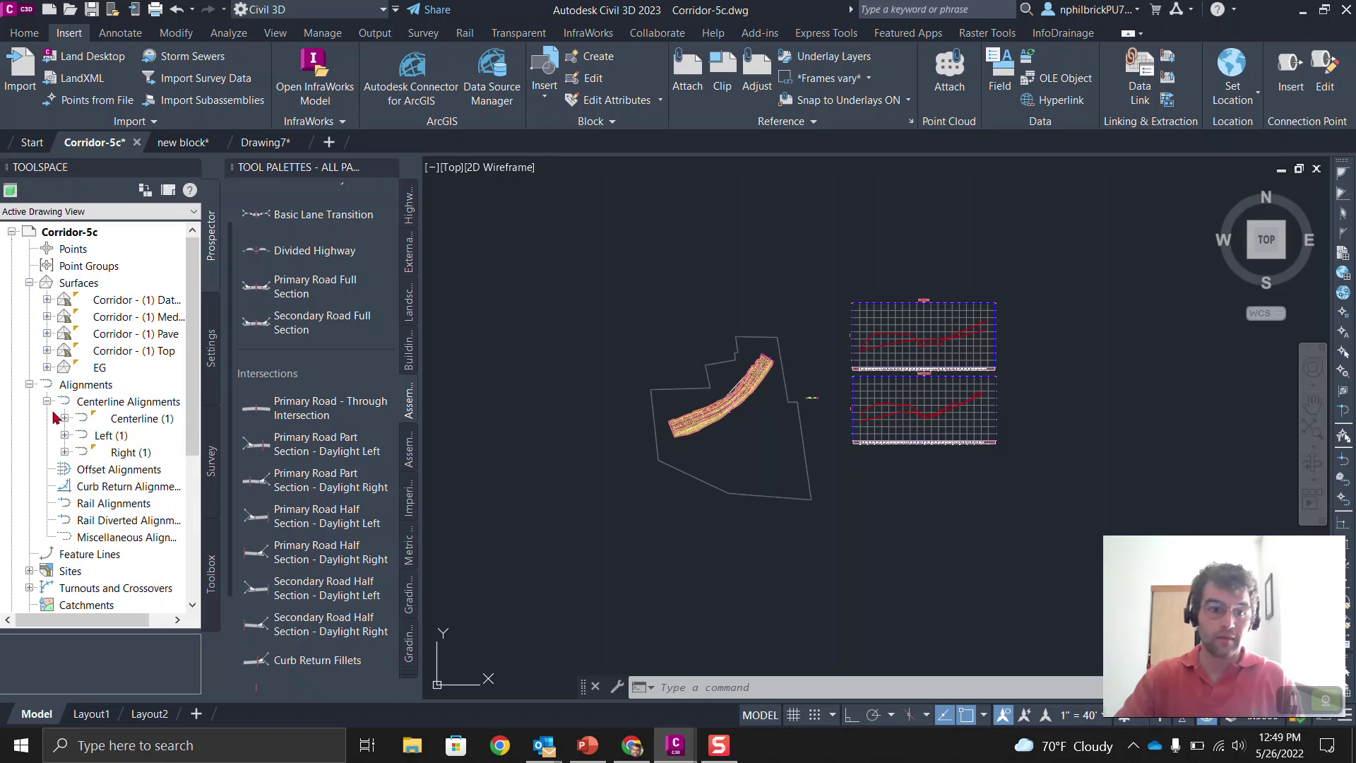
click(123, 420)
click(119, 436)
click(126, 453)
Expand Turnouts and Crossovers, Corridors and Assemblies, then show the Output ribbon commands.
scroll(106, 422, down, 2)
click(30, 486)
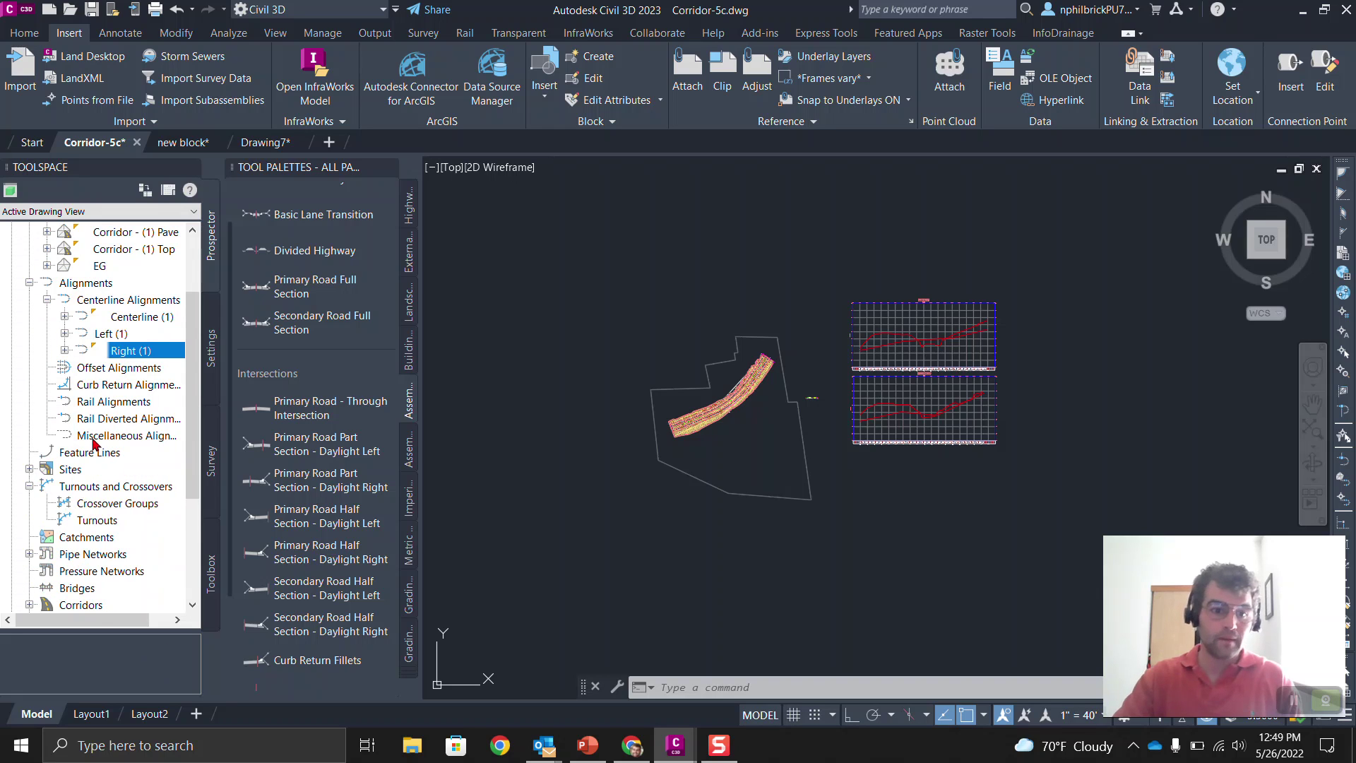
scroll(43, 466, down, 4)
click(29, 418)
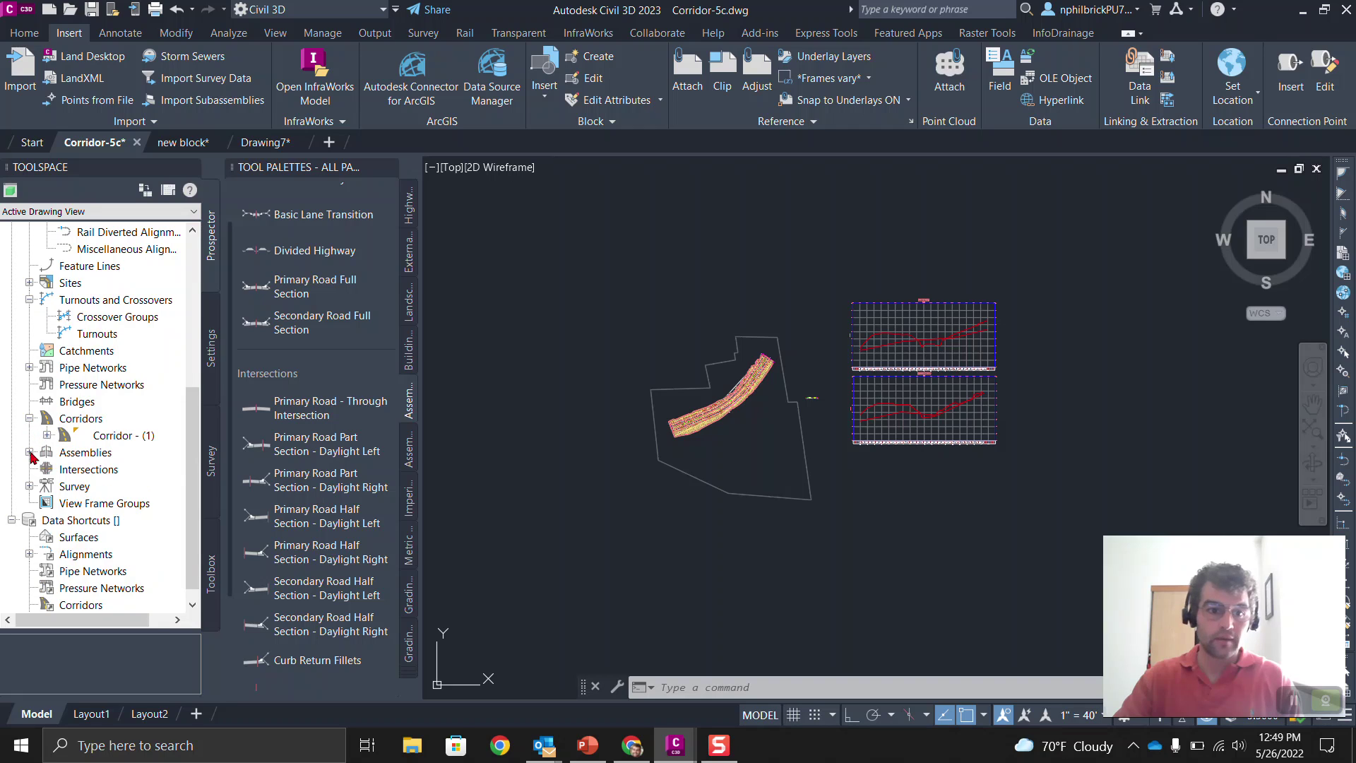
click(29, 452)
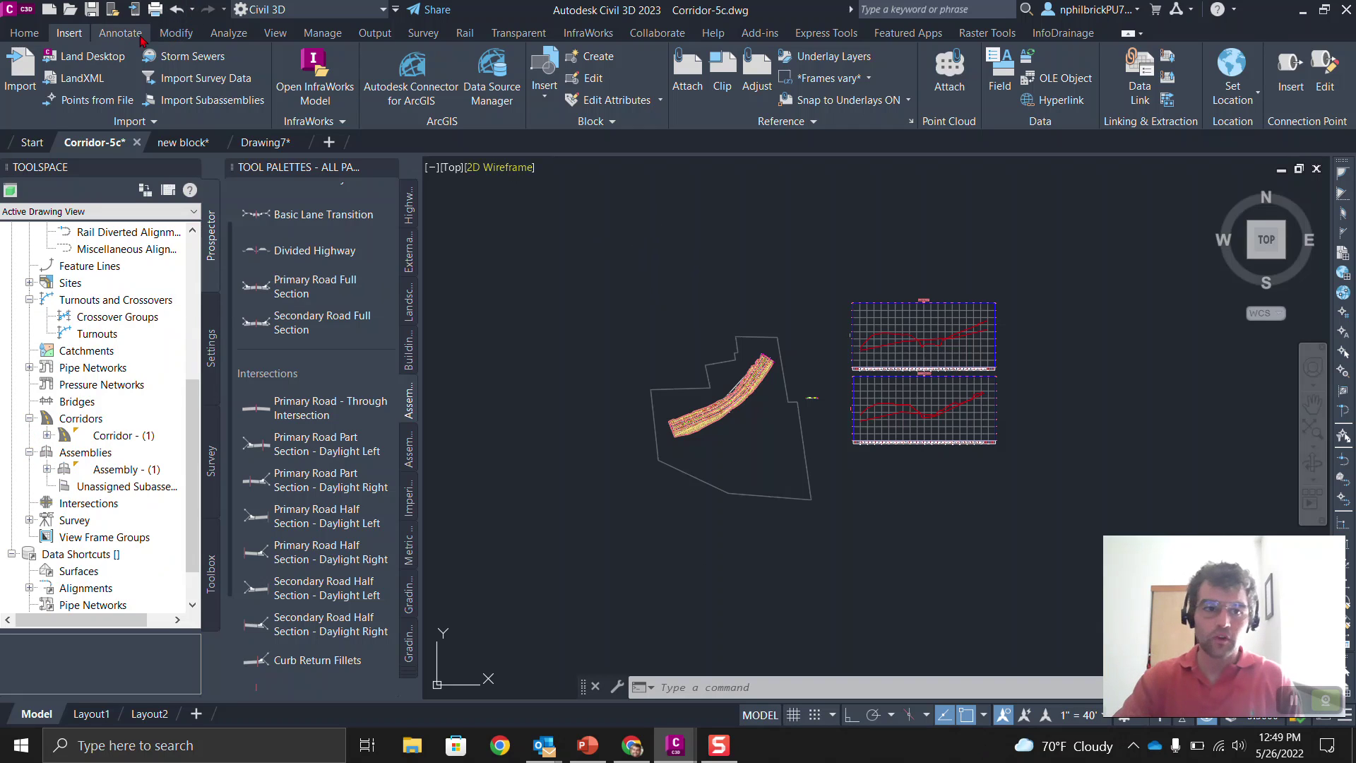
click(374, 33)
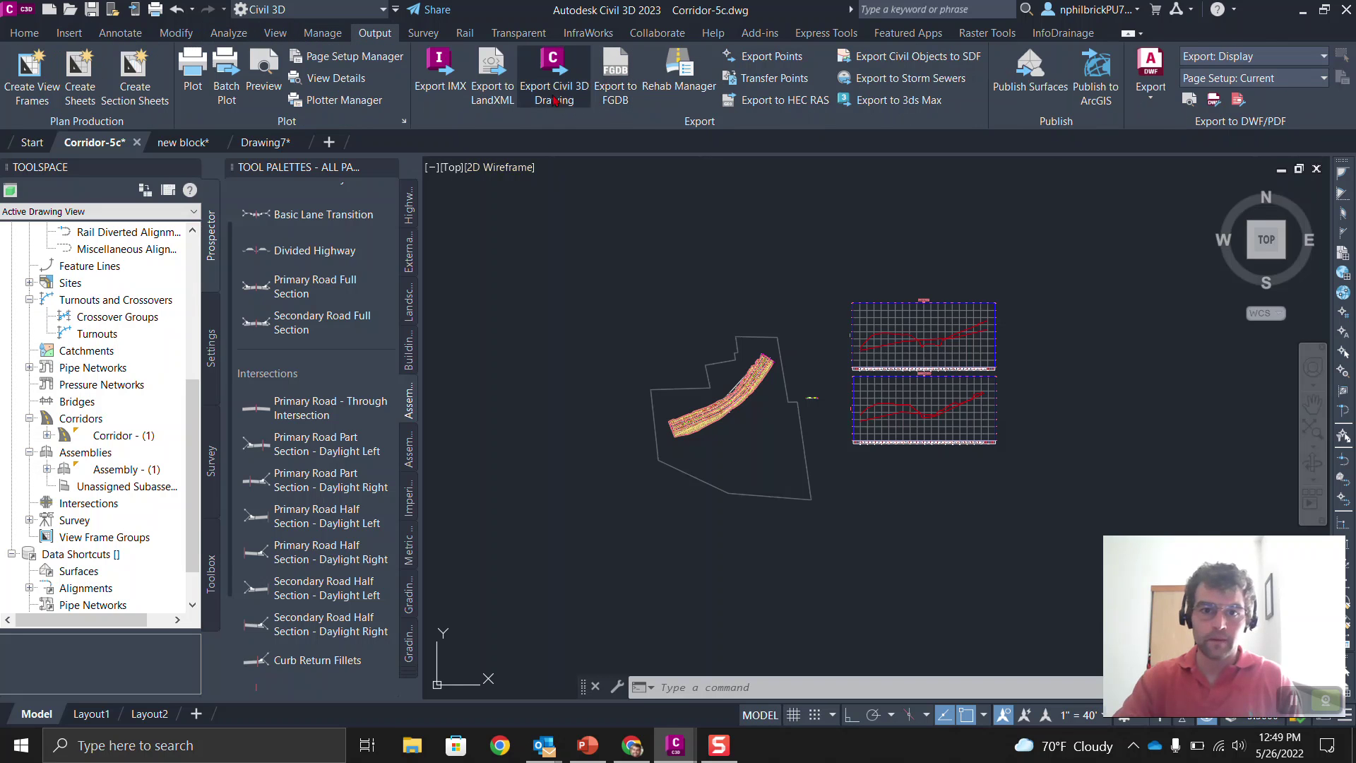
Export to LandXML, accepting every checked surface, alignment, site and corridor.
click(481, 78)
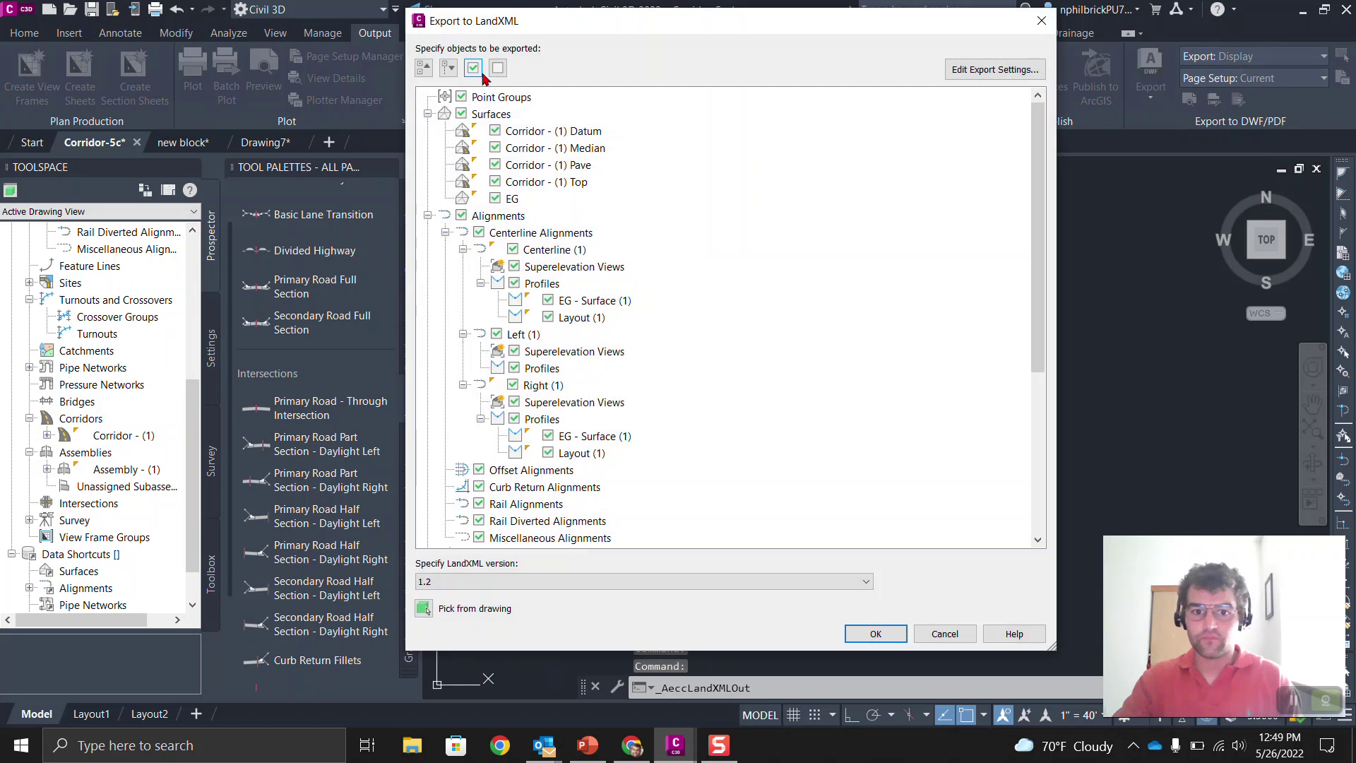
scroll(607, 339, down, 6)
scroll(604, 318, up, 6)
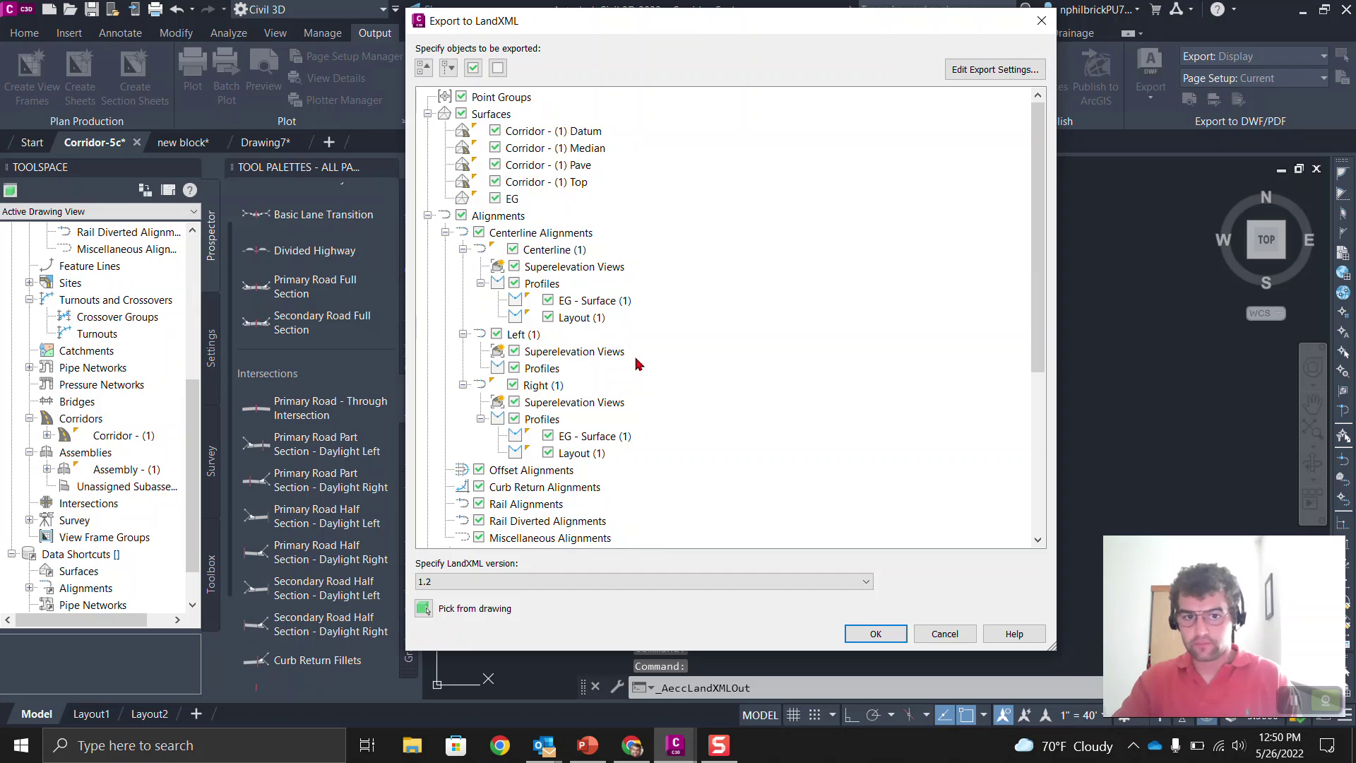
scroll(605, 350, down, 6)
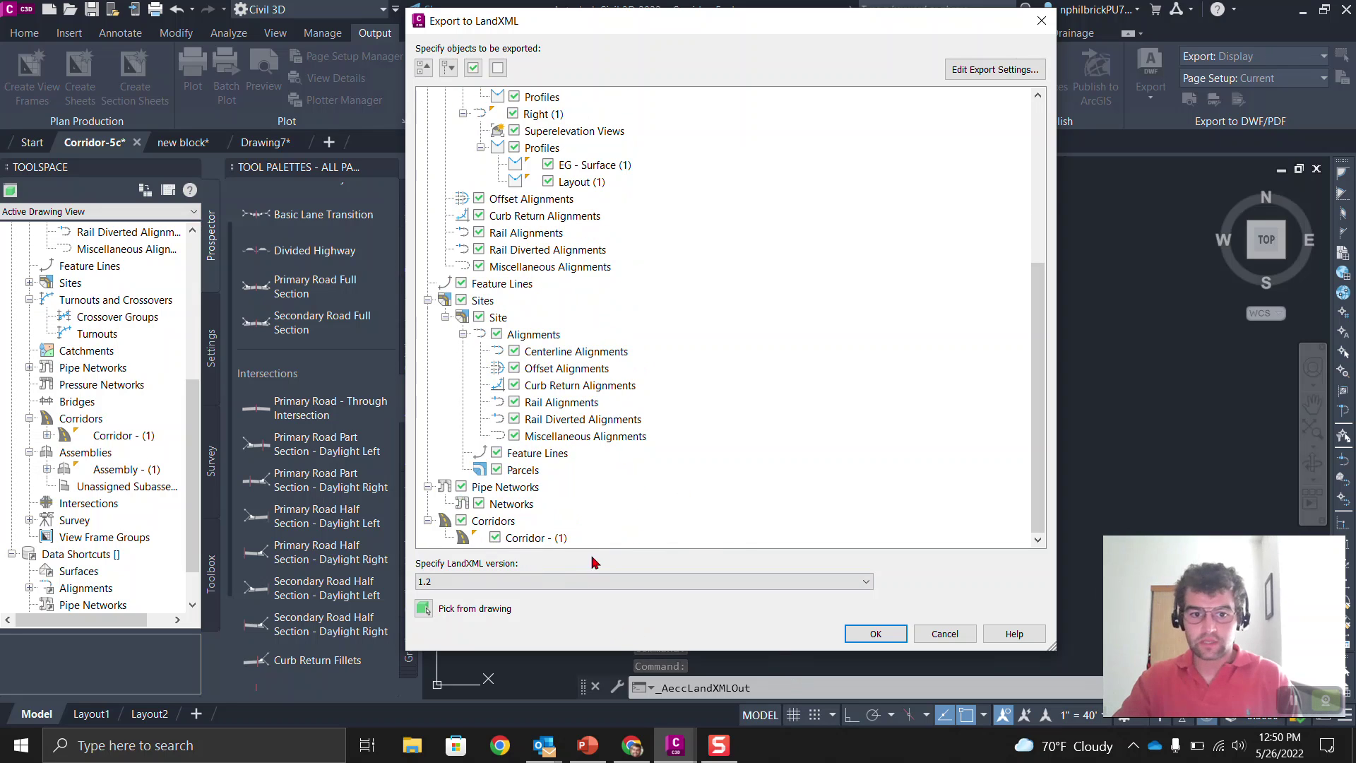
scroll(494, 353, up, 3)
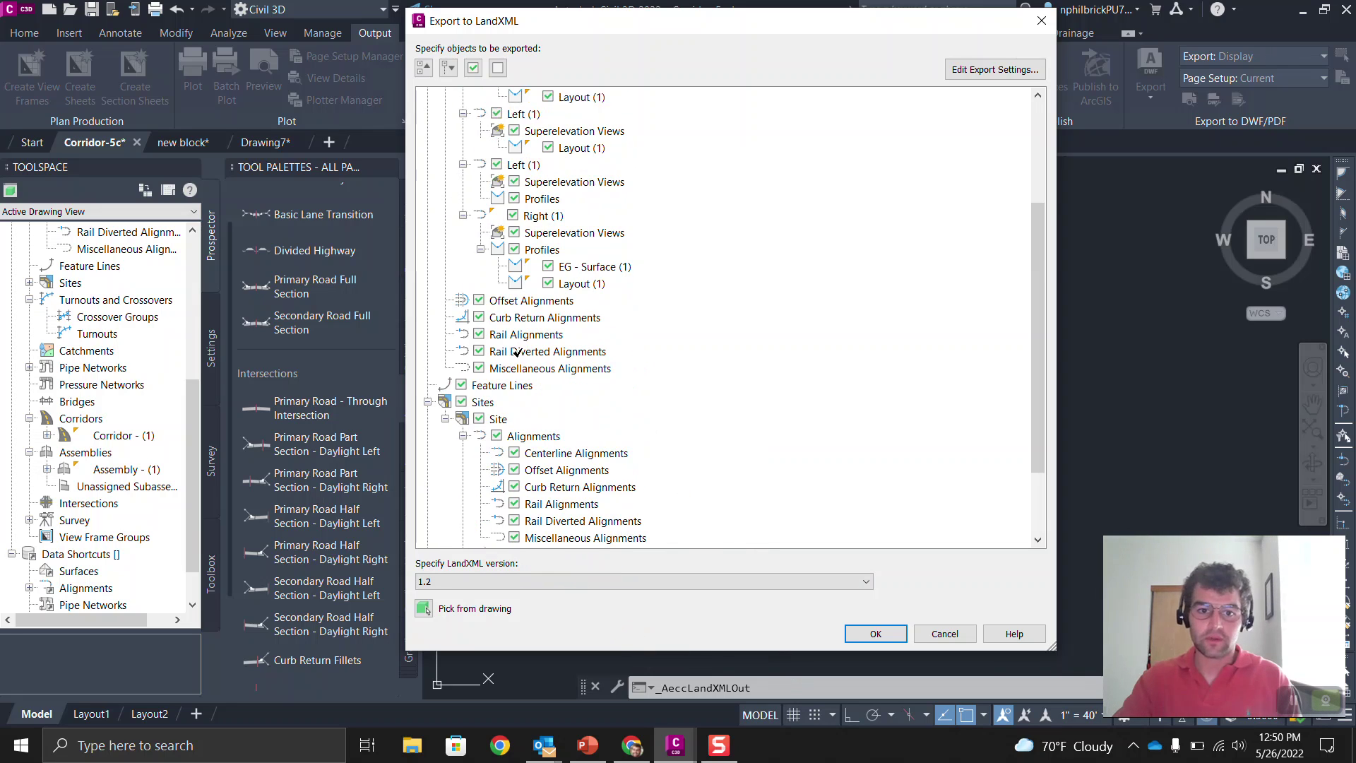
scroll(540, 205, up, 1)
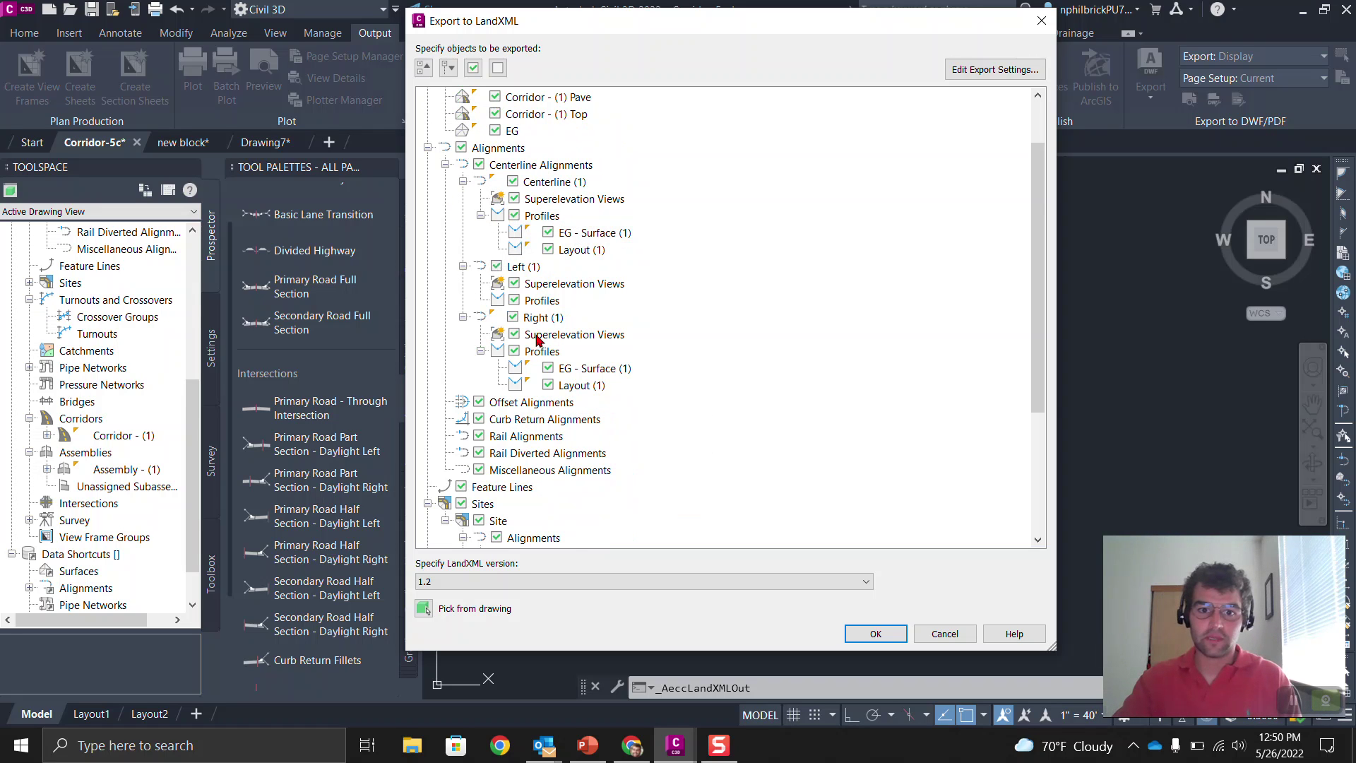
scroll(537, 388, up, 1)
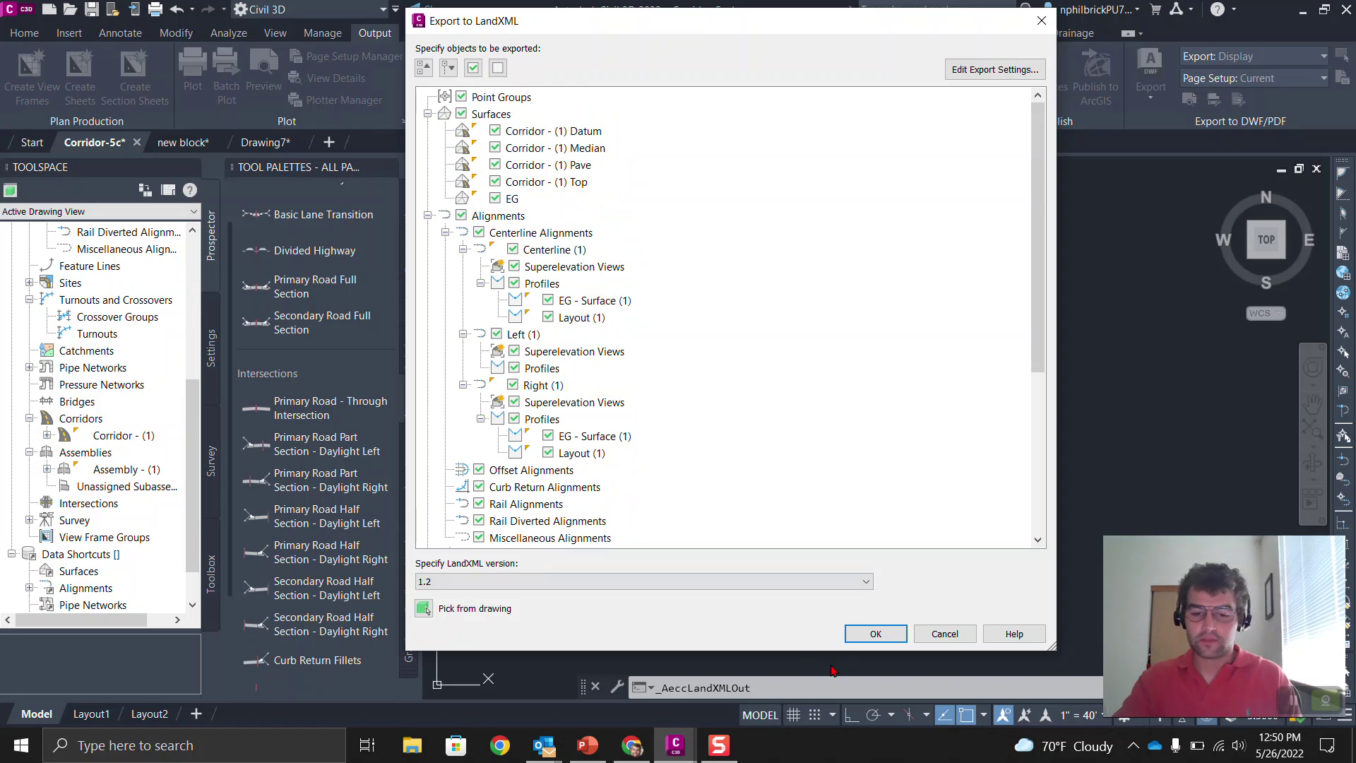
click(875, 636)
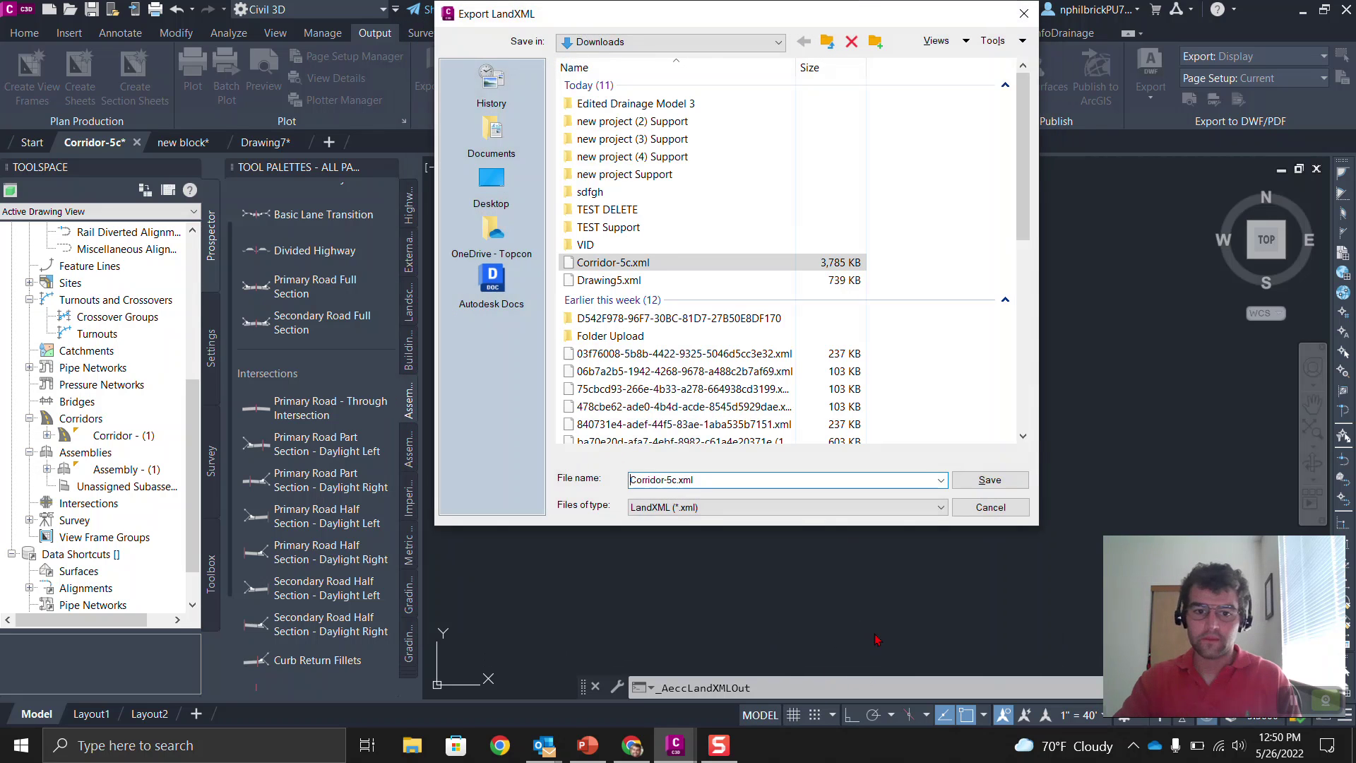
Save the export as Corridor-5c.xml, replacing the existing file.
click(989, 480)
click(705, 313)
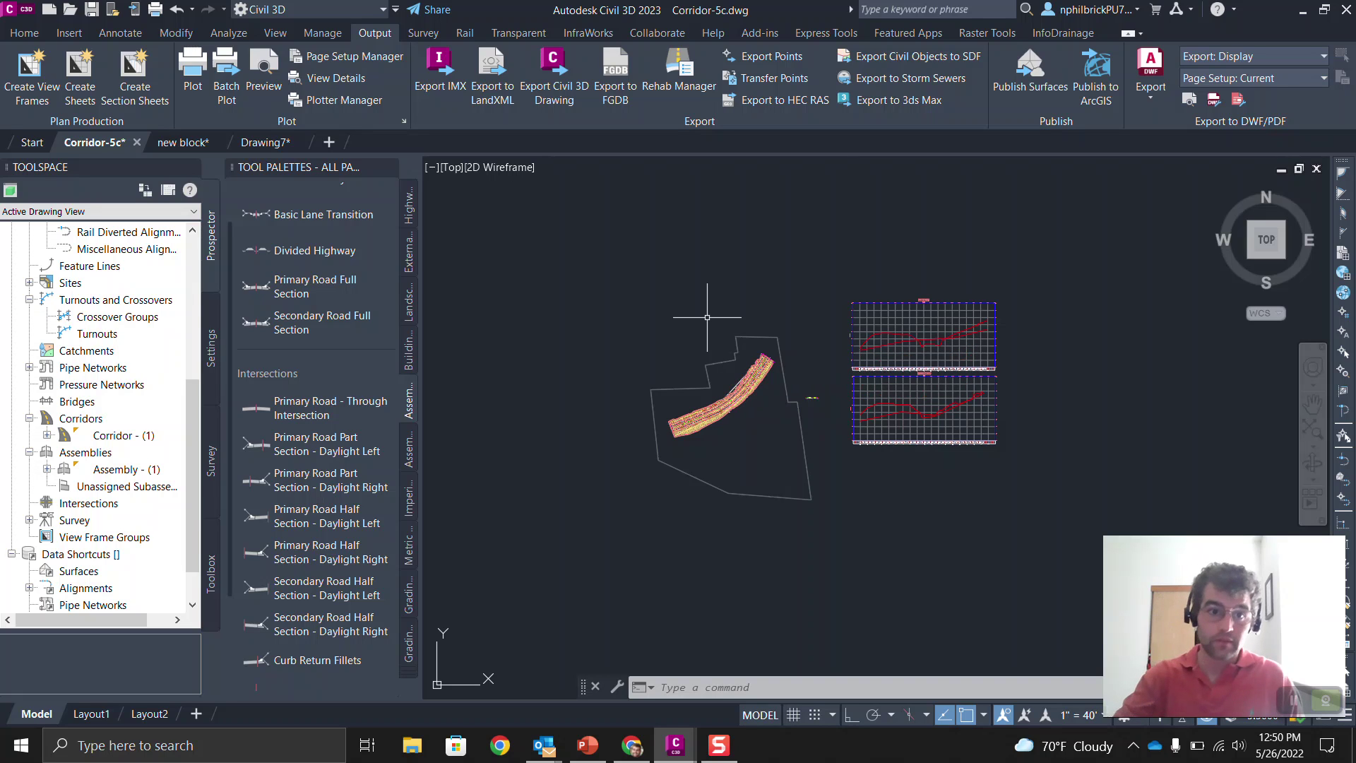
In a new blank Drawing8, run LANDXMLIN and choose Corridor-5c.xml from Downloads.
click(328, 141)
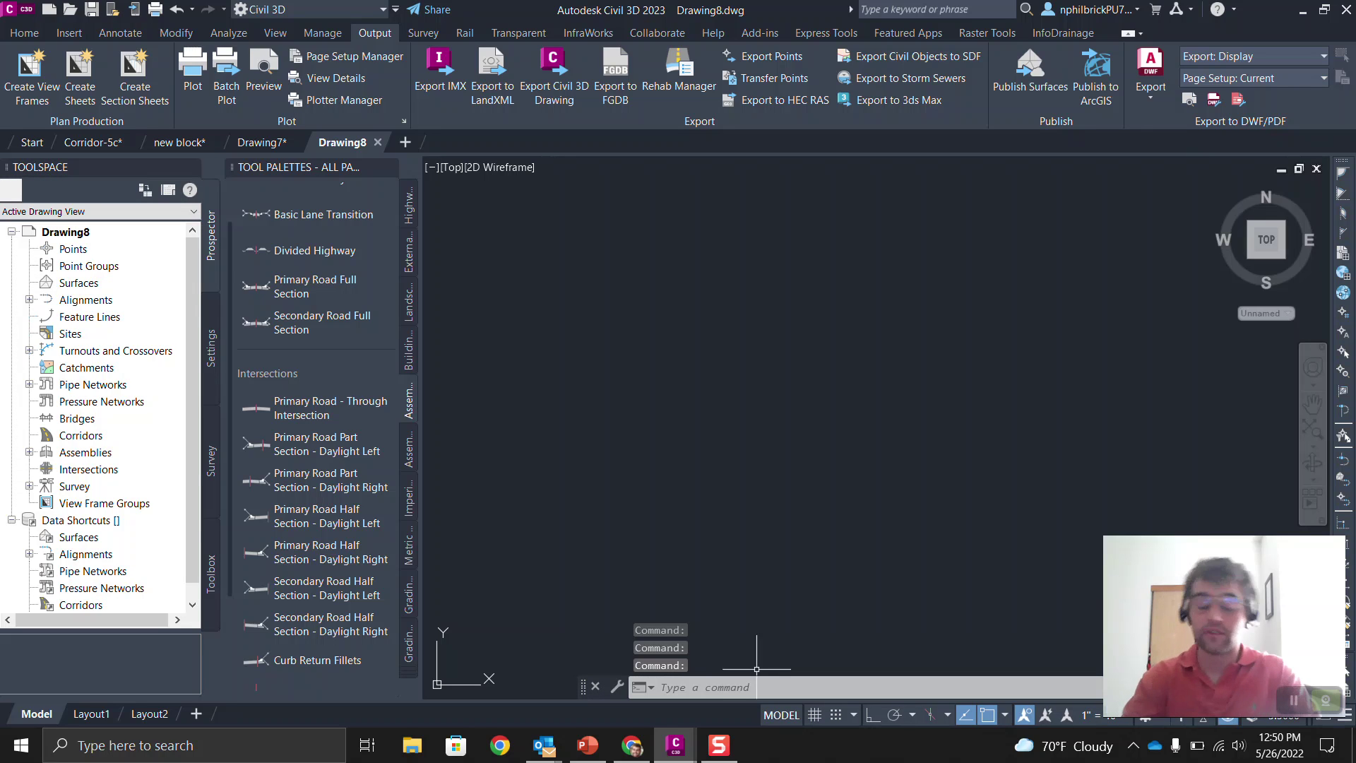
click(744, 682)
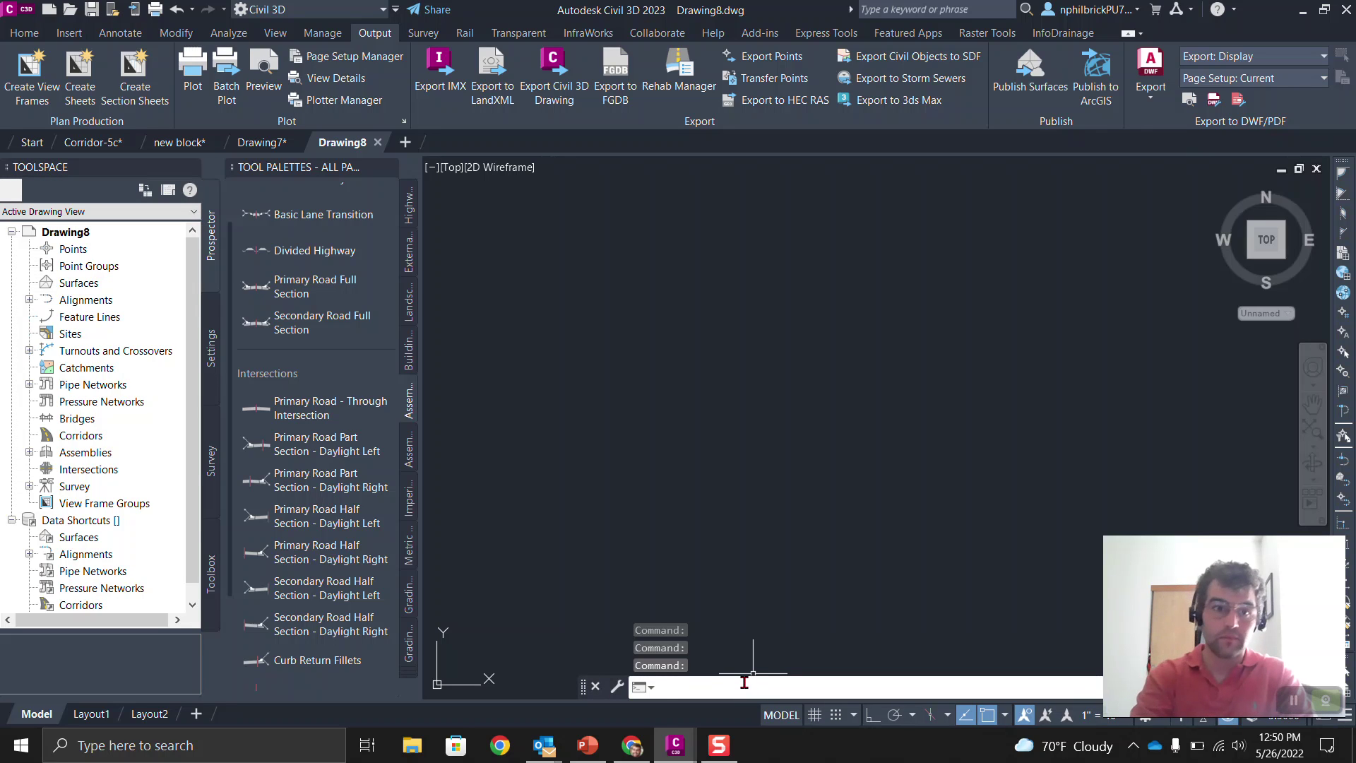
text(LAND)
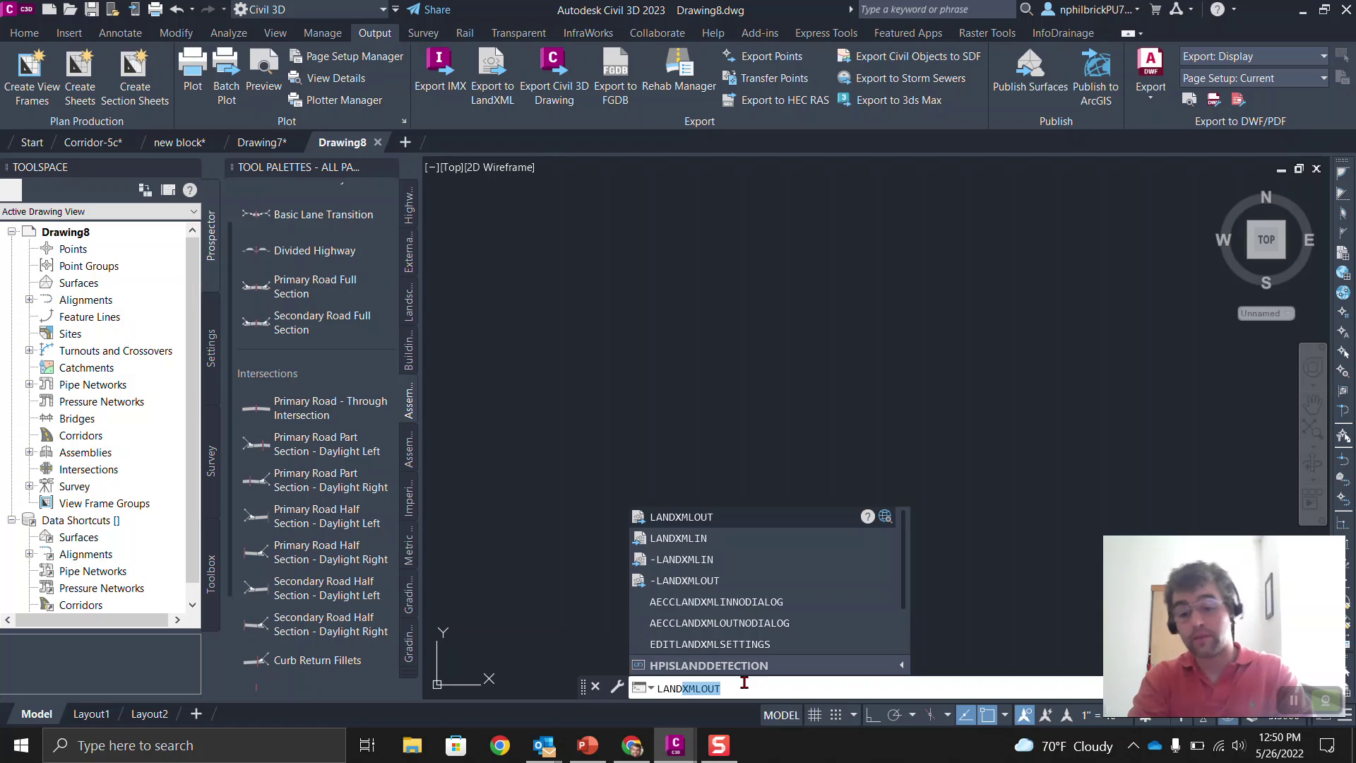
text(XML)
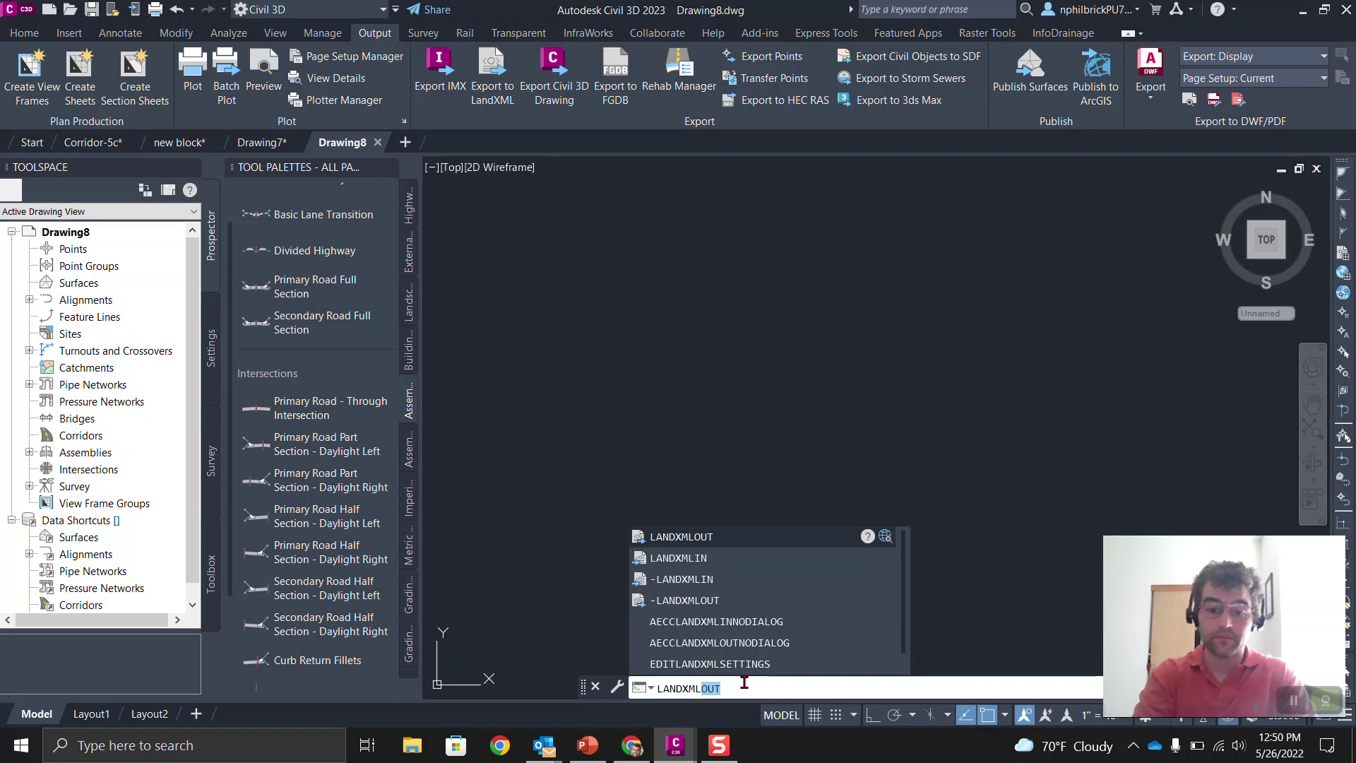
text(IN)
key(Return)
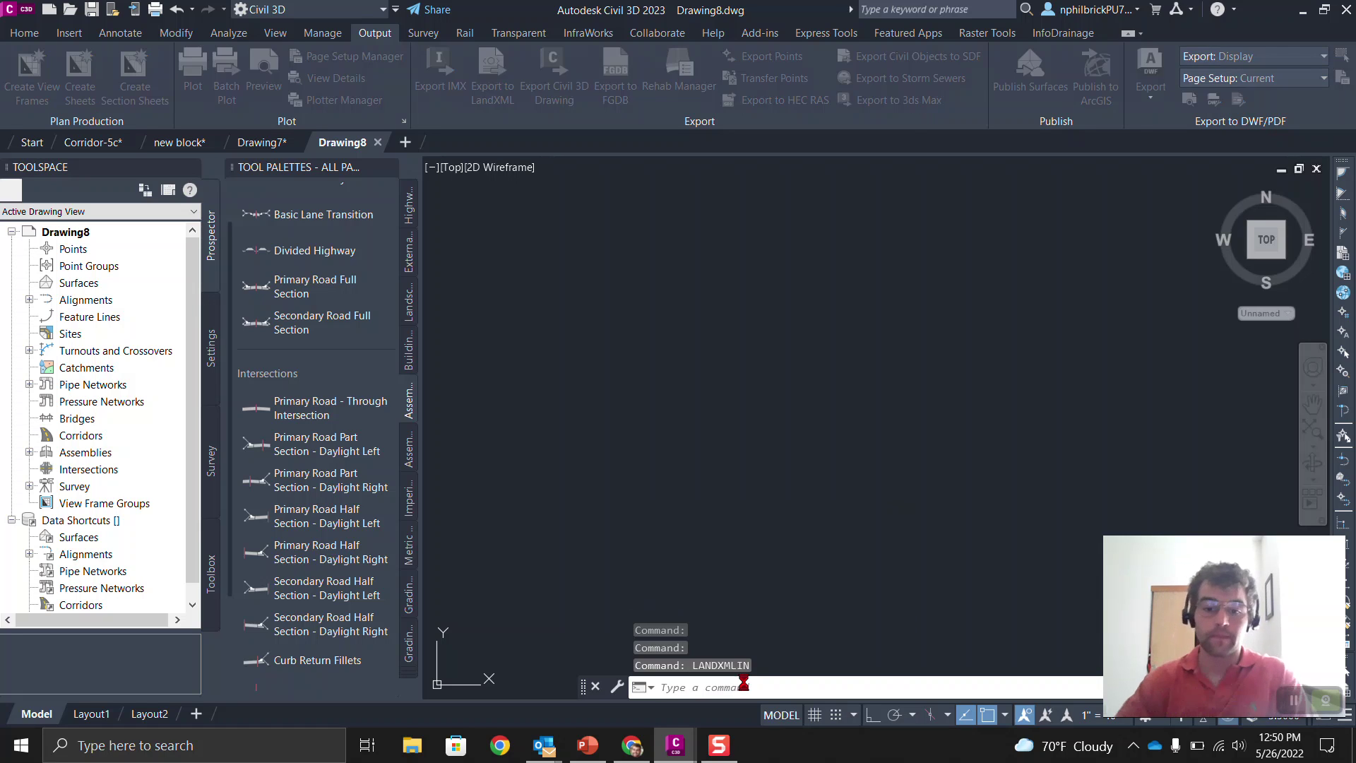
click(664, 346)
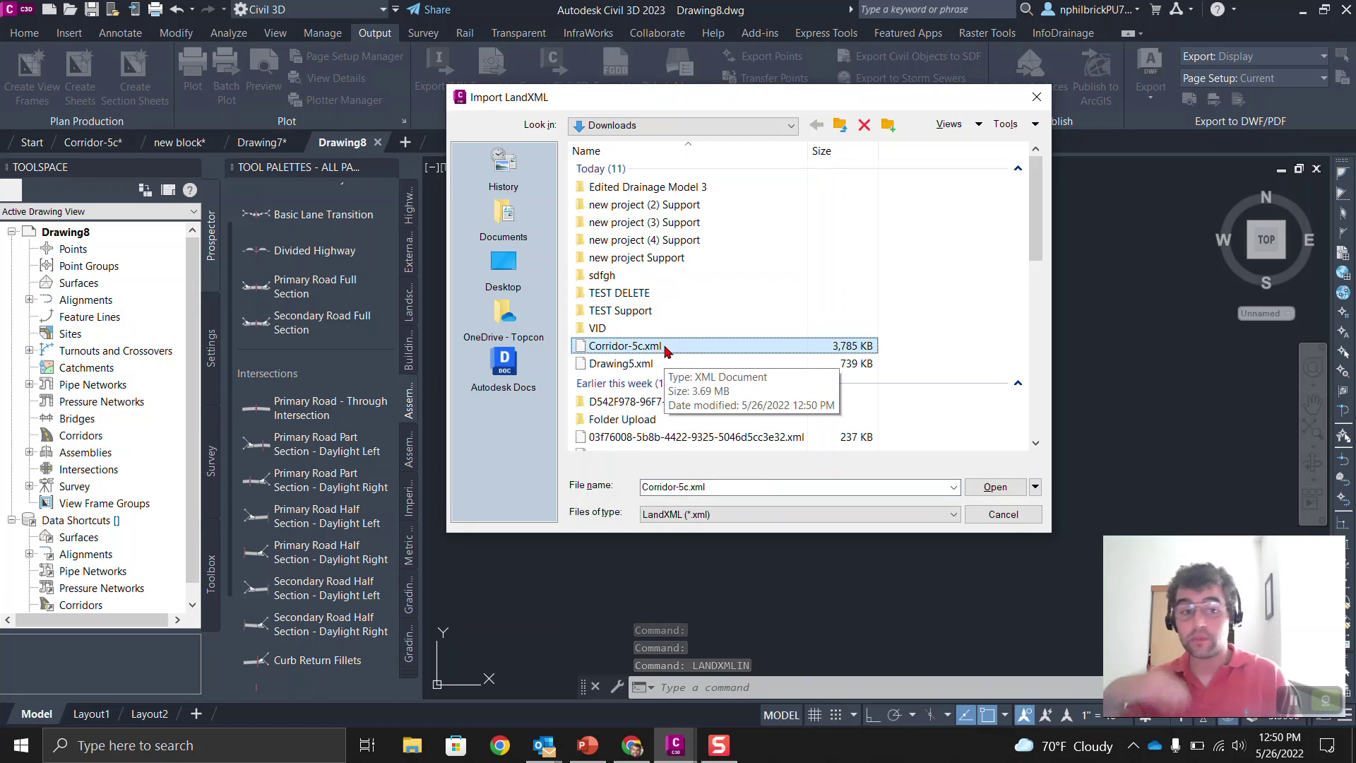
Import Corridor-5c.xml's three alignments and five surfaces into Drawing8 and zoom to extents.
click(986, 487)
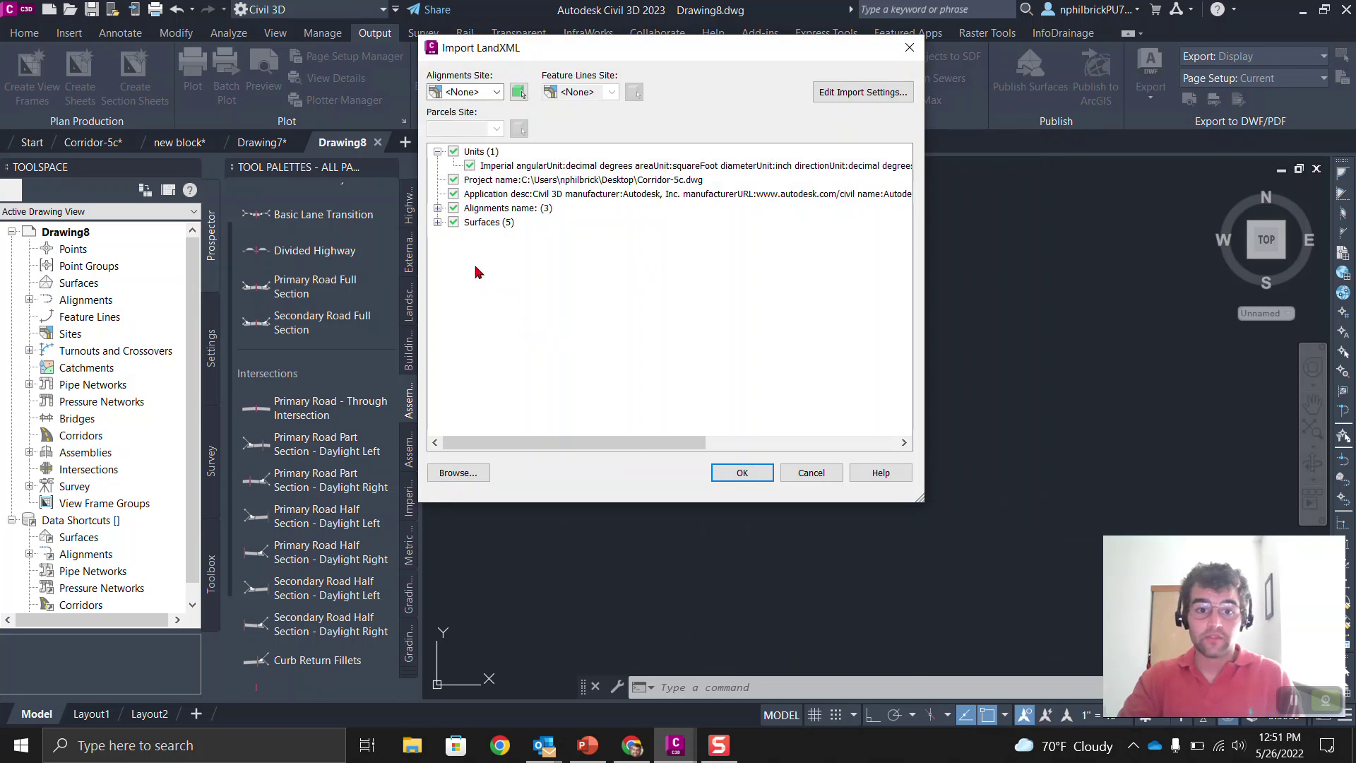
click(437, 223)
click(438, 208)
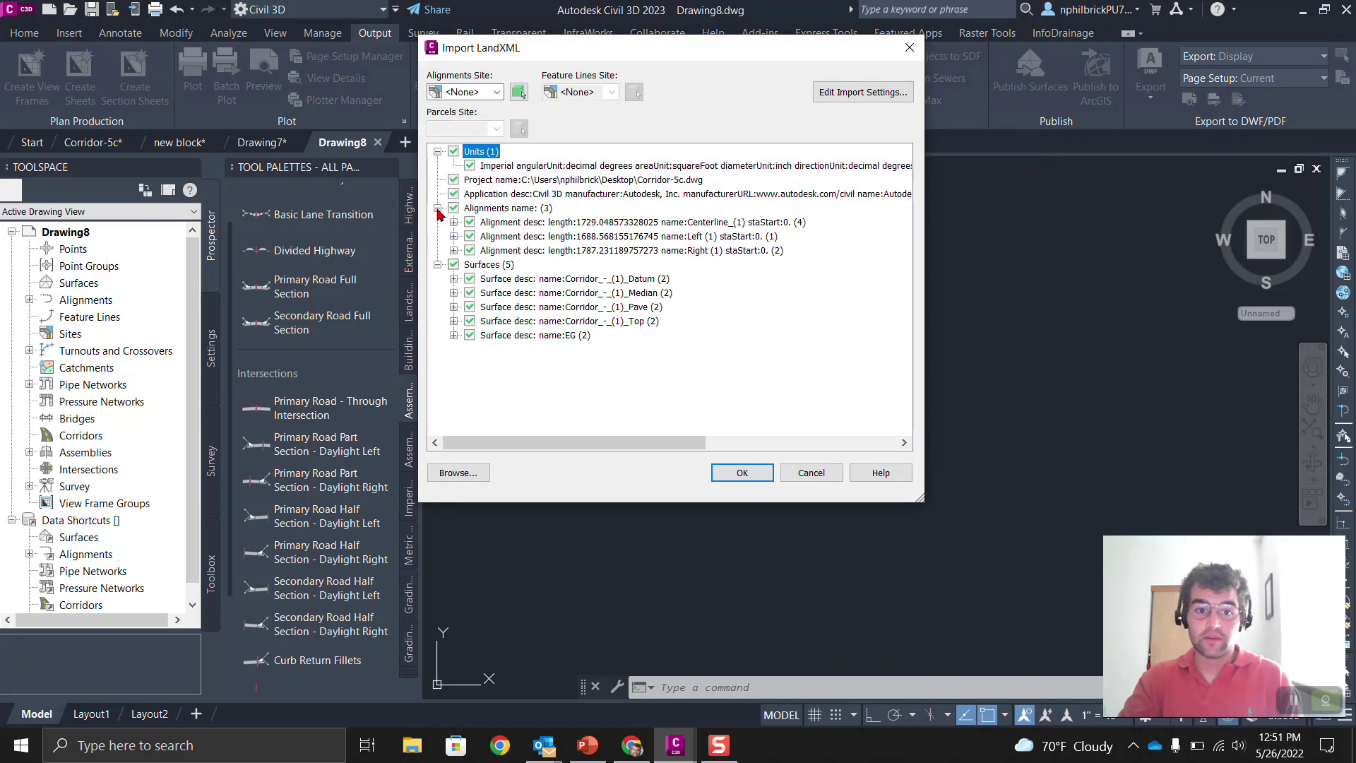
click(454, 251)
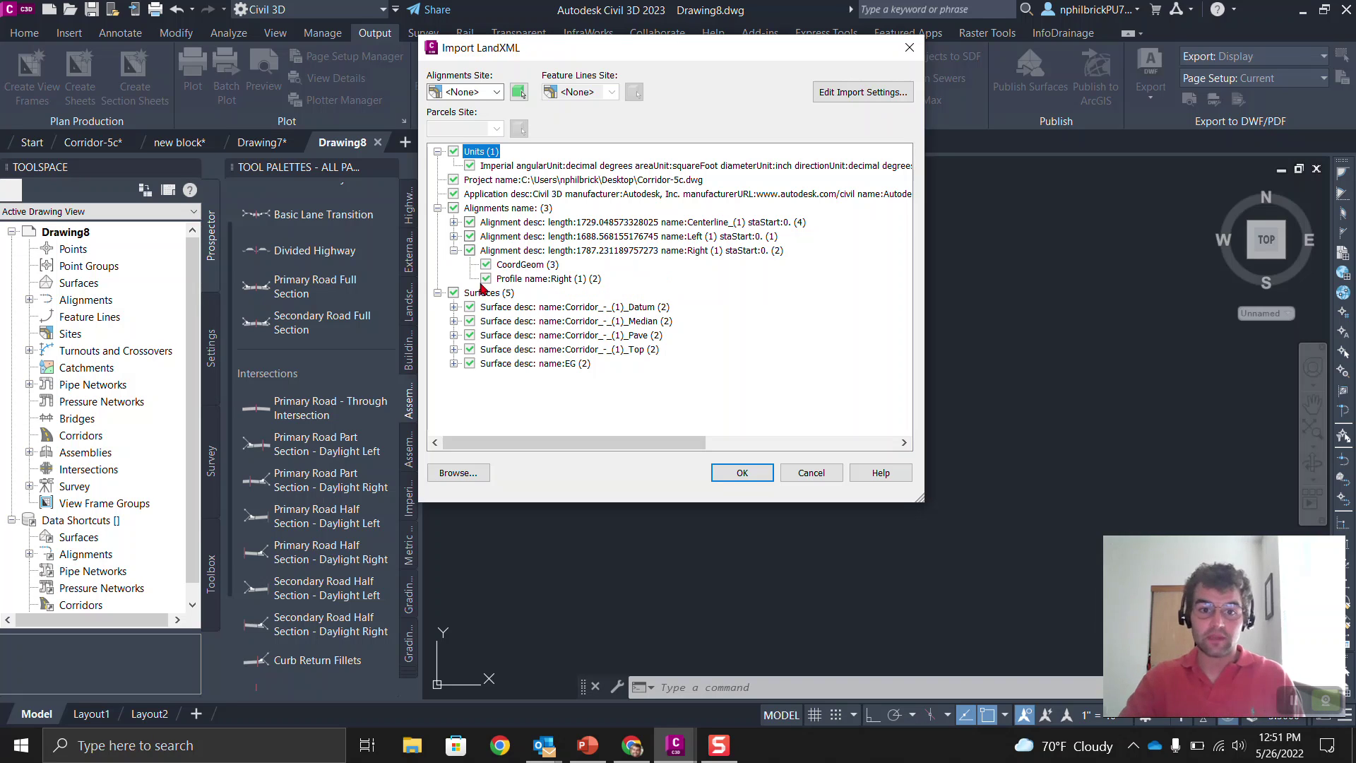
click(532, 279)
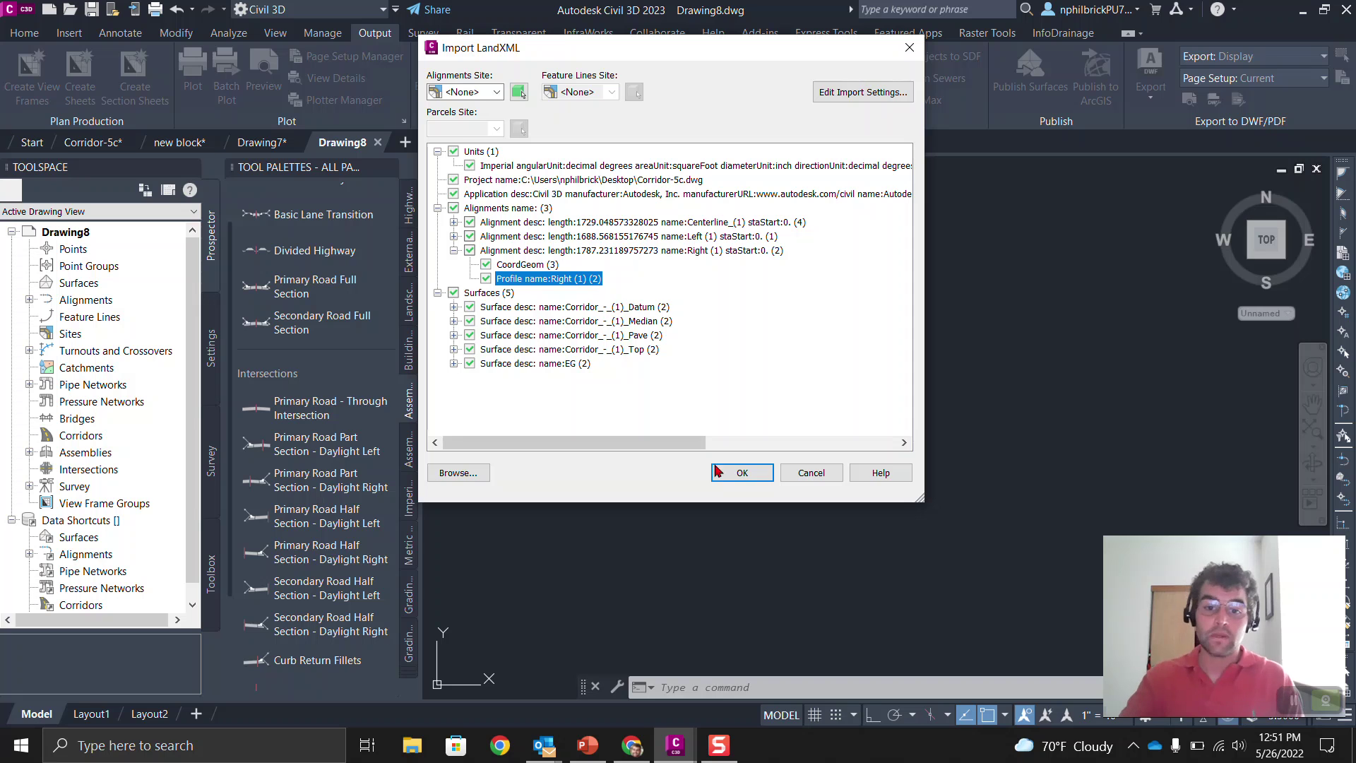
click(741, 472)
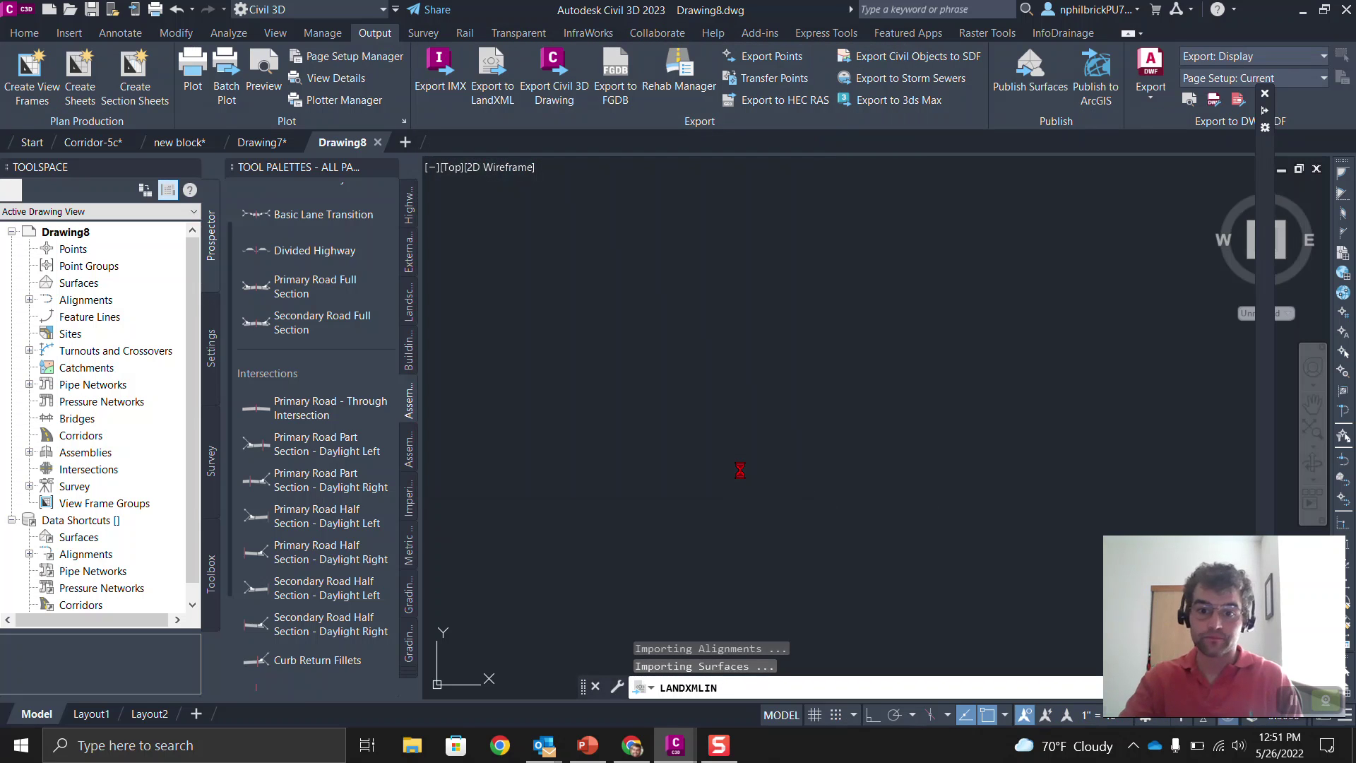
middle_click(740, 470)
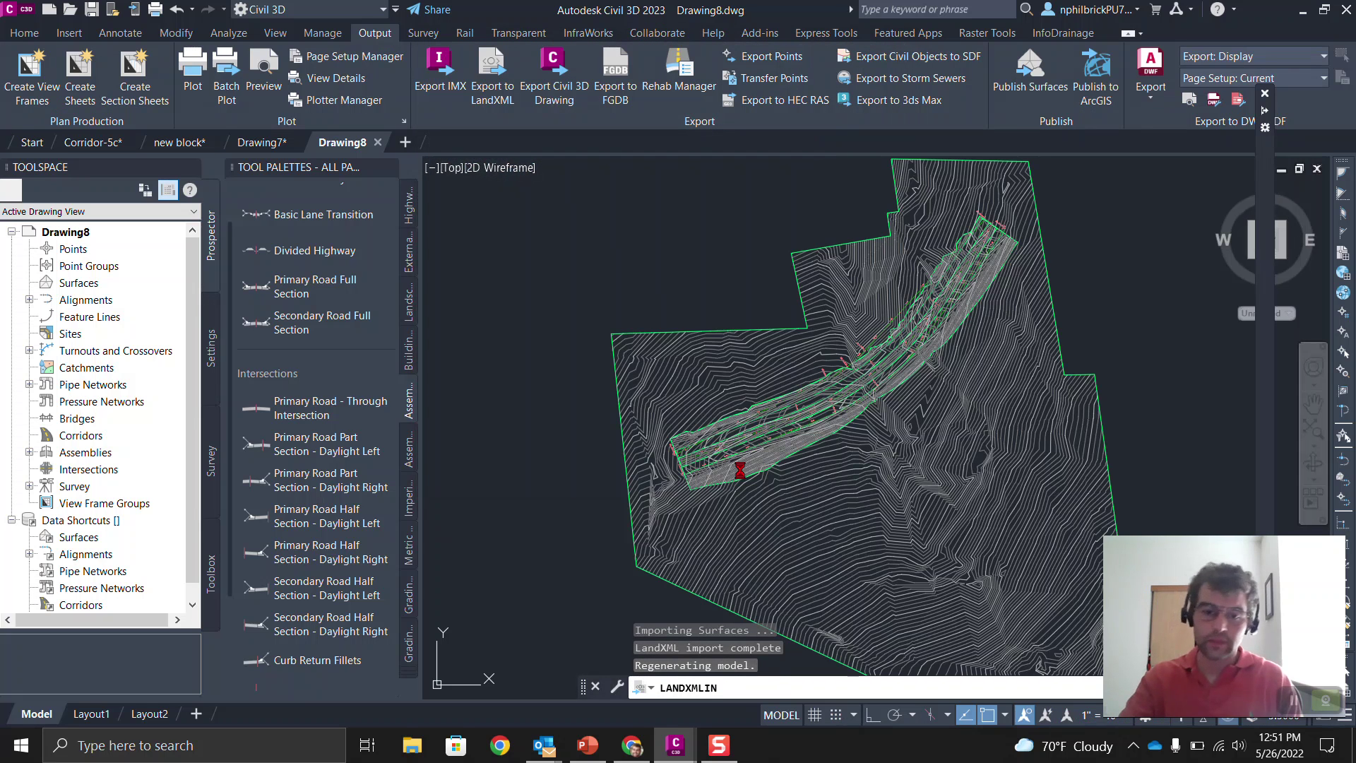